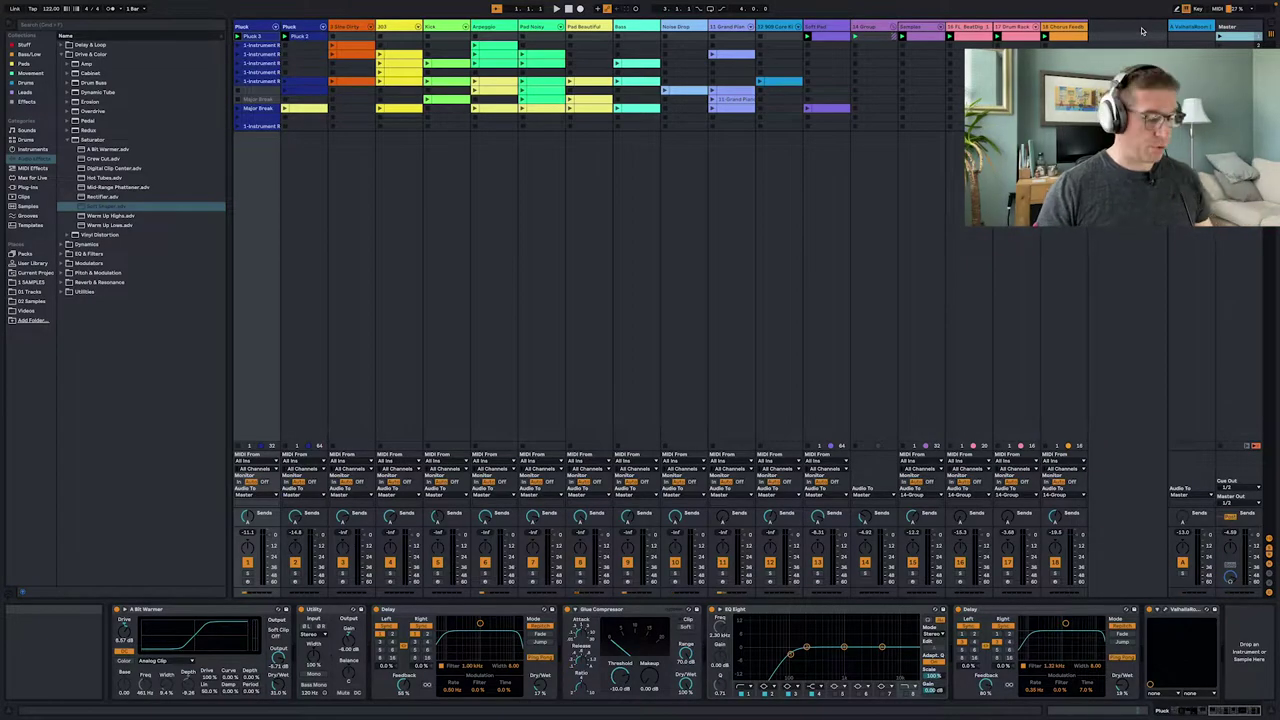
- Check the arrangement view, return to the session view and play the full set
key("Tab")
key("Tab")
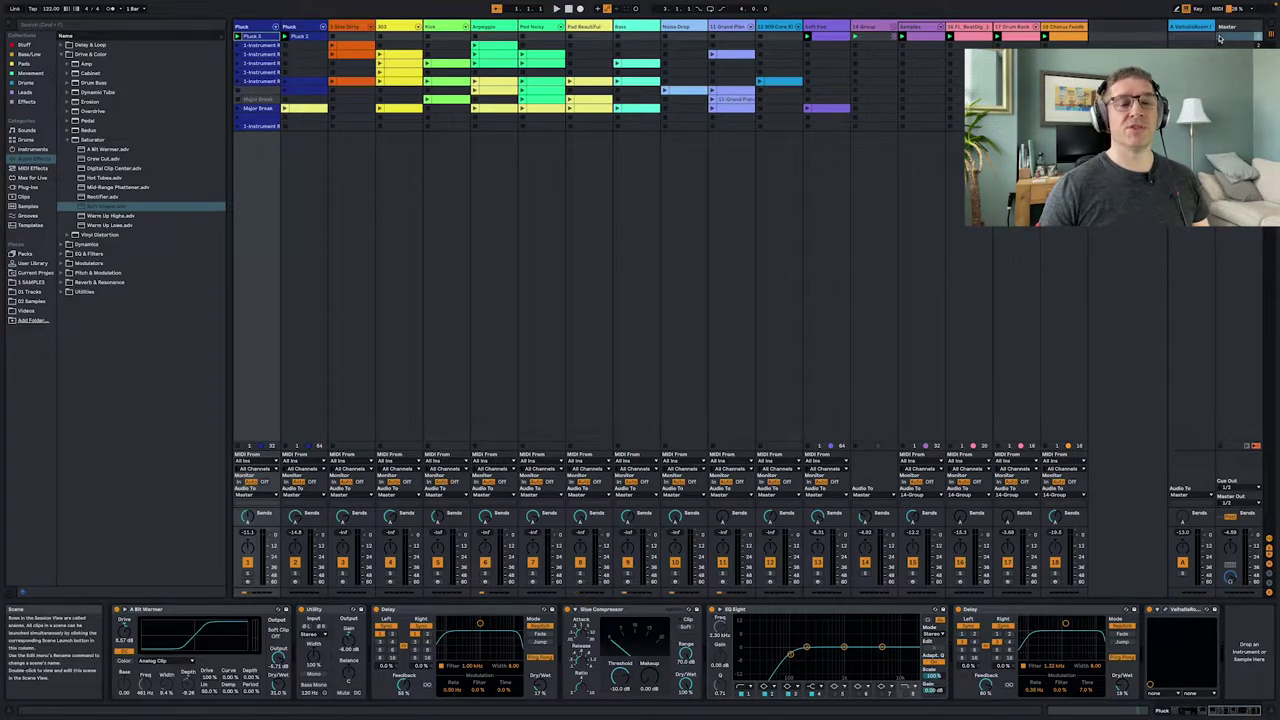
key("space")
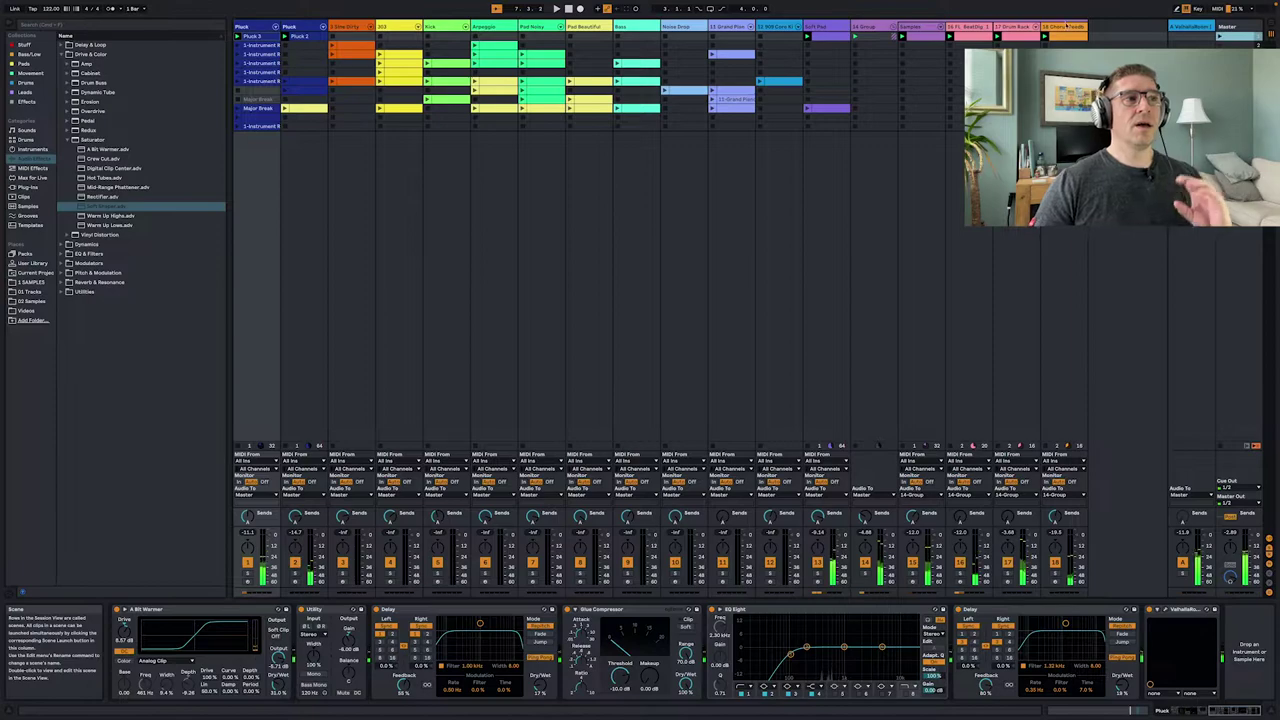
- Solo the first Pluck track and inspect the oscillators of both Wavetable chains in its Trance Pluck rack
mouse_move(519, 3)
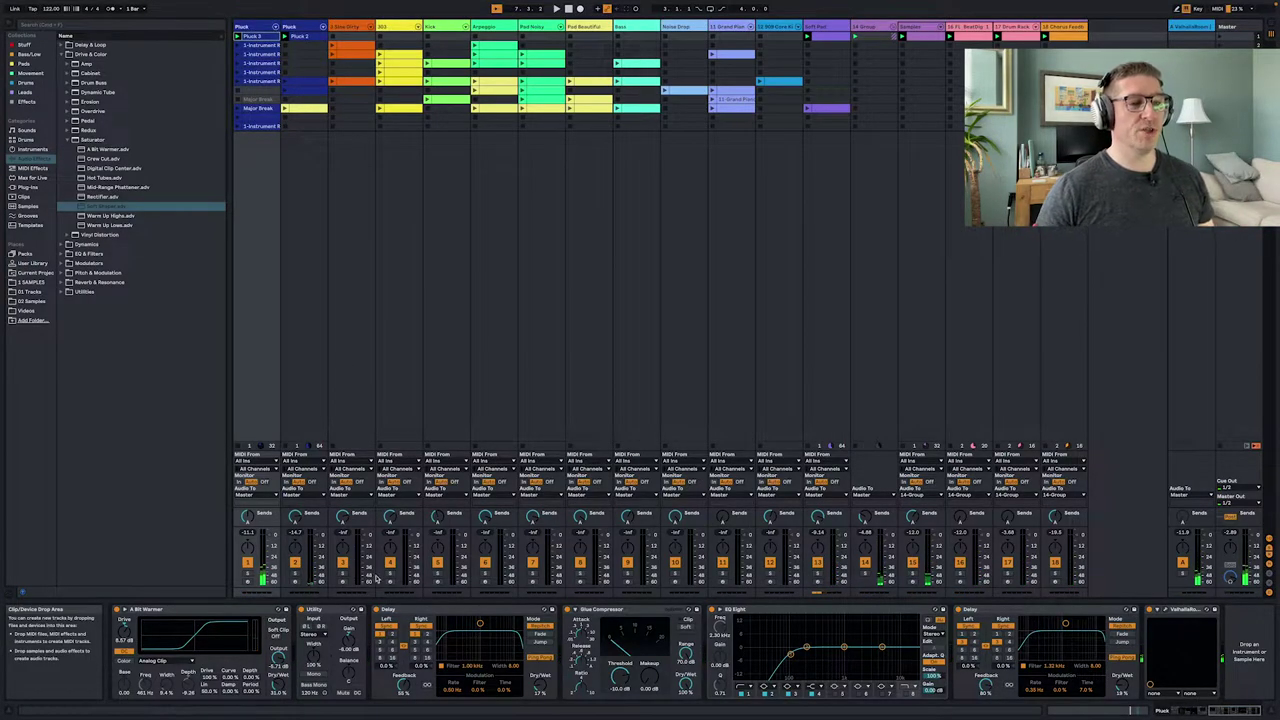
scroll(372, 613, "left", 10)
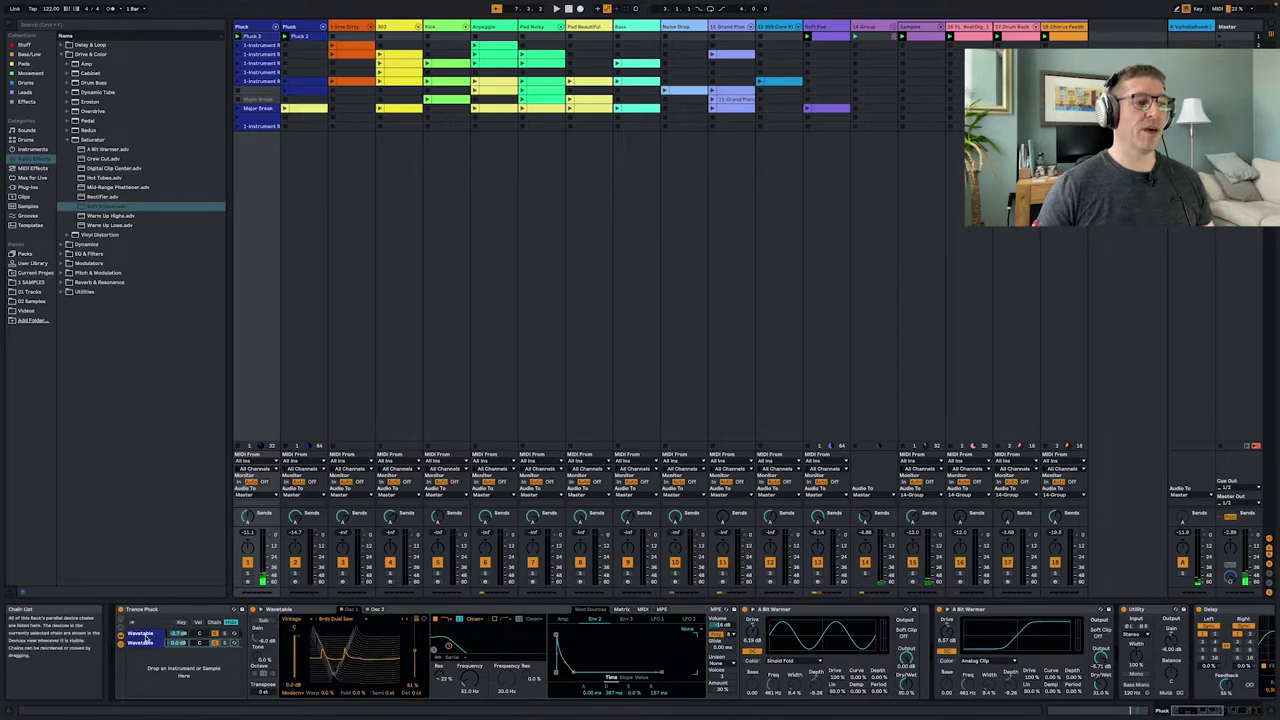
left_click(145, 642)
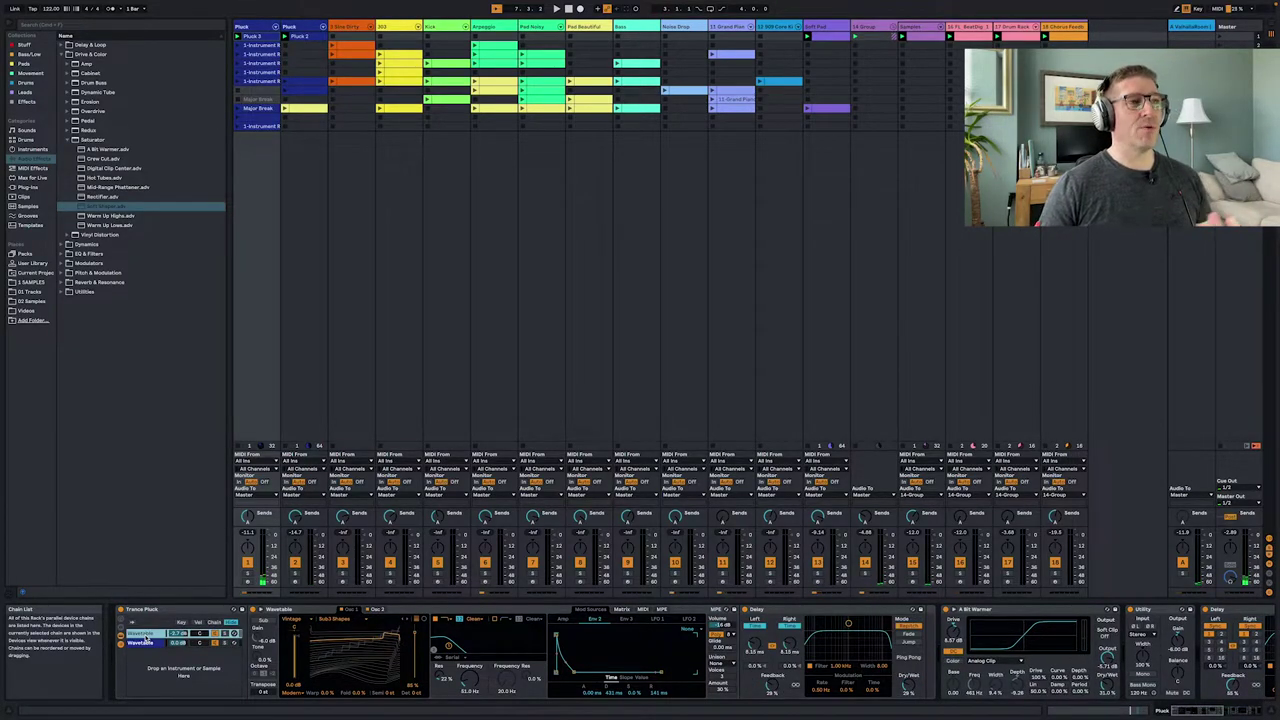
left_click(249, 575)
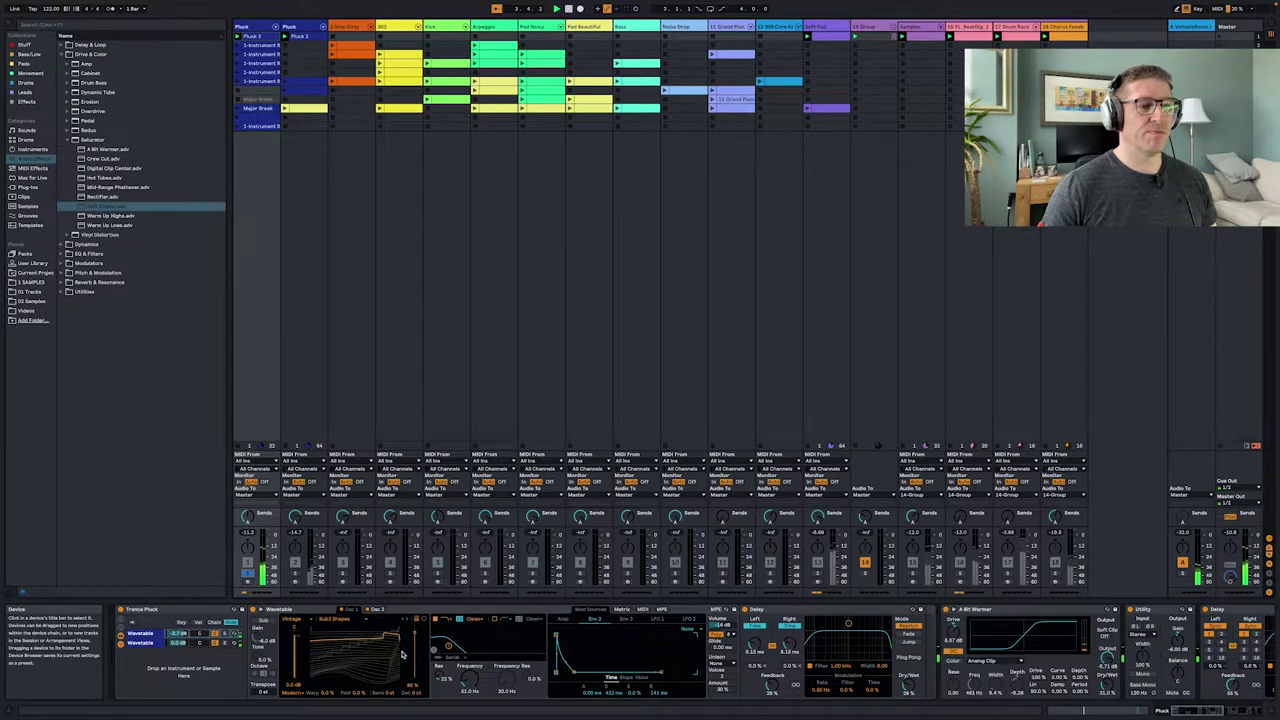
left_click(377, 609)
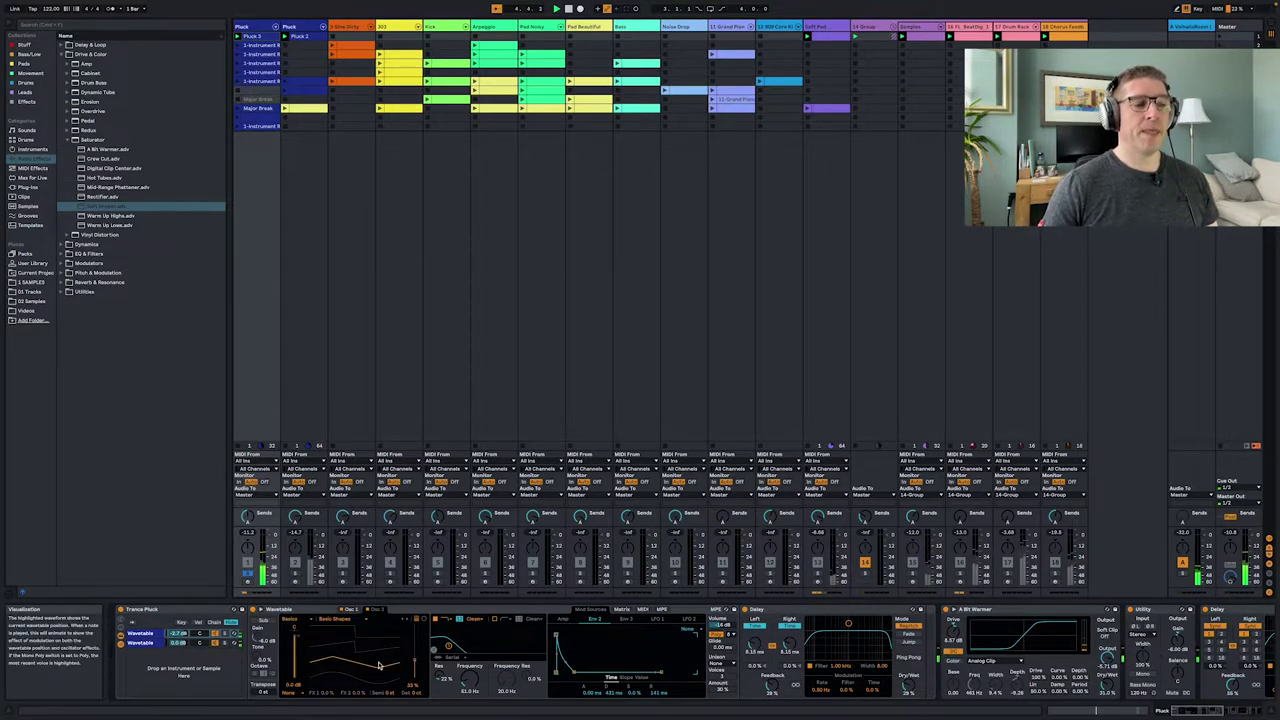
left_click(145, 643)
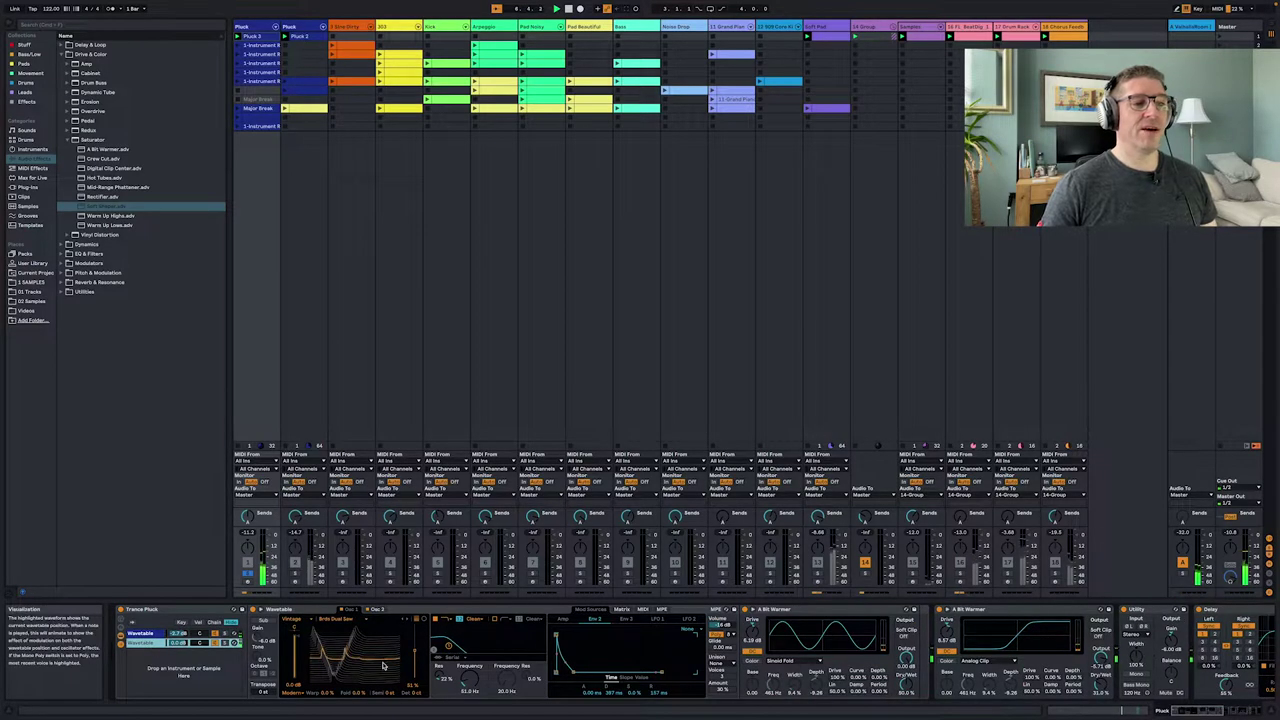
left_click(379, 610)
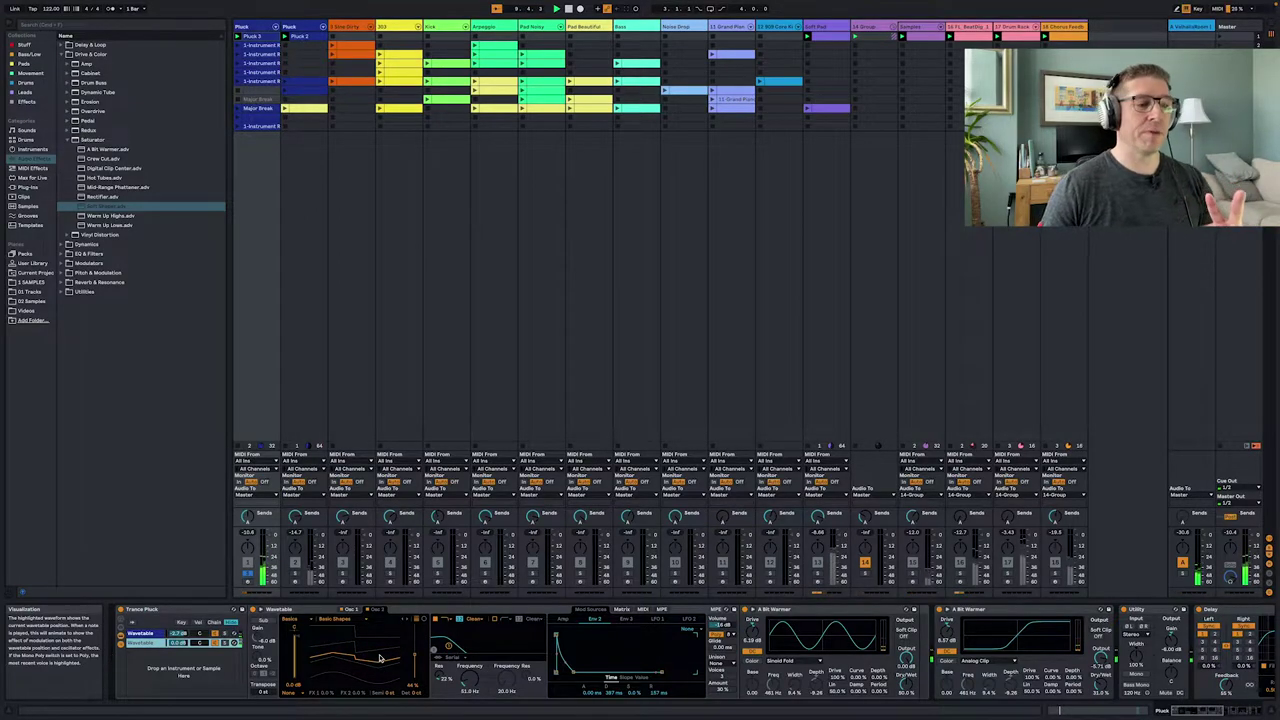
- Expand the Wavetable editor and compare the oscillators, envelopes and modulation of the two Trance Pluck chains
left_click(264, 610)
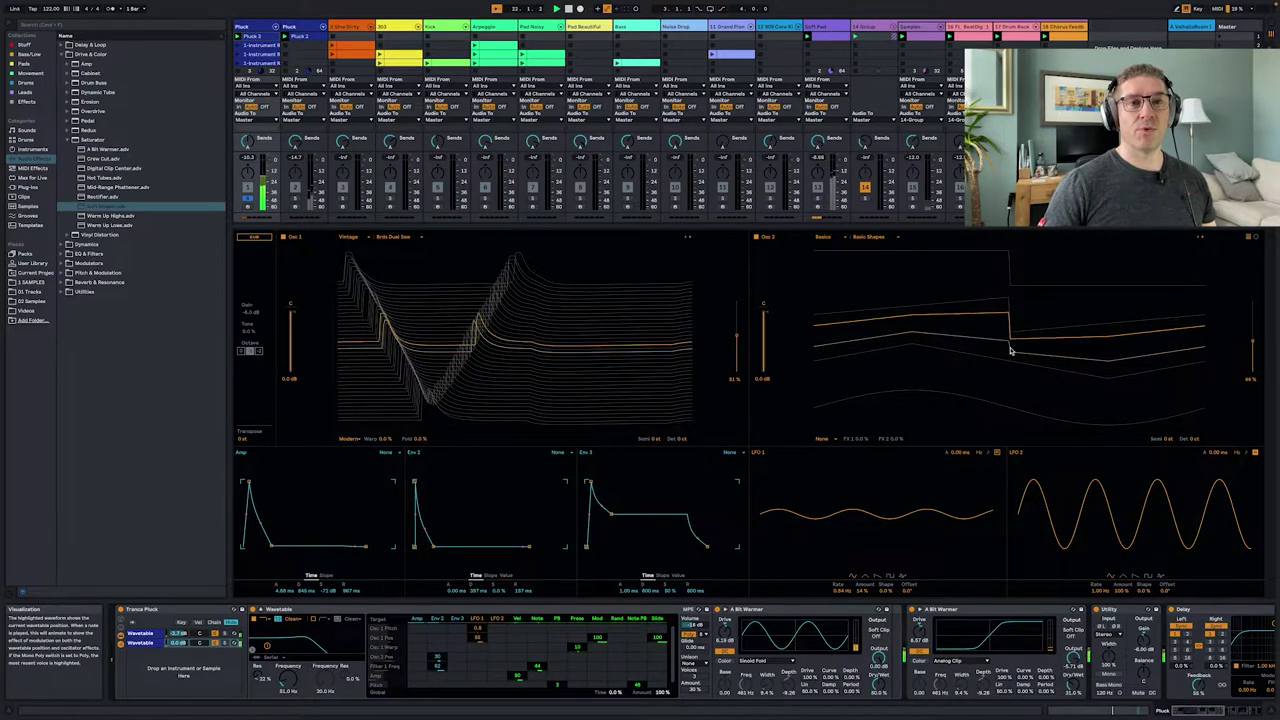
left_click(147, 640)
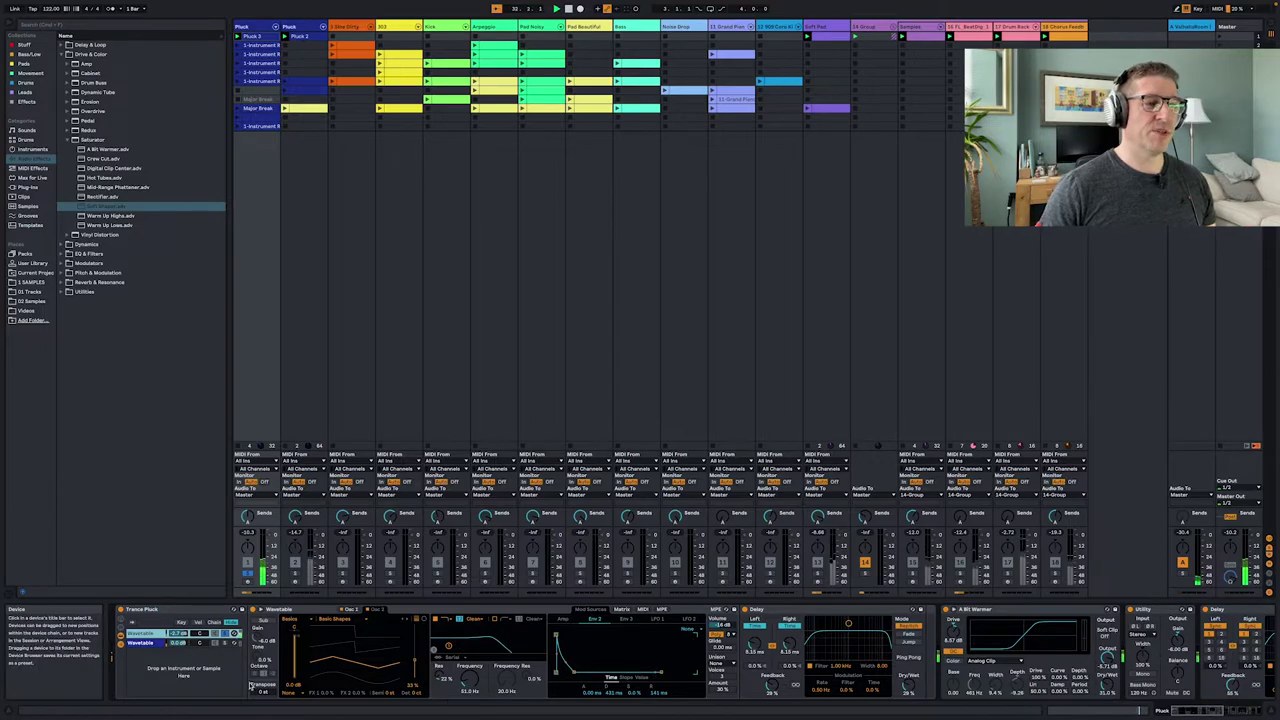
left_click(233, 645)
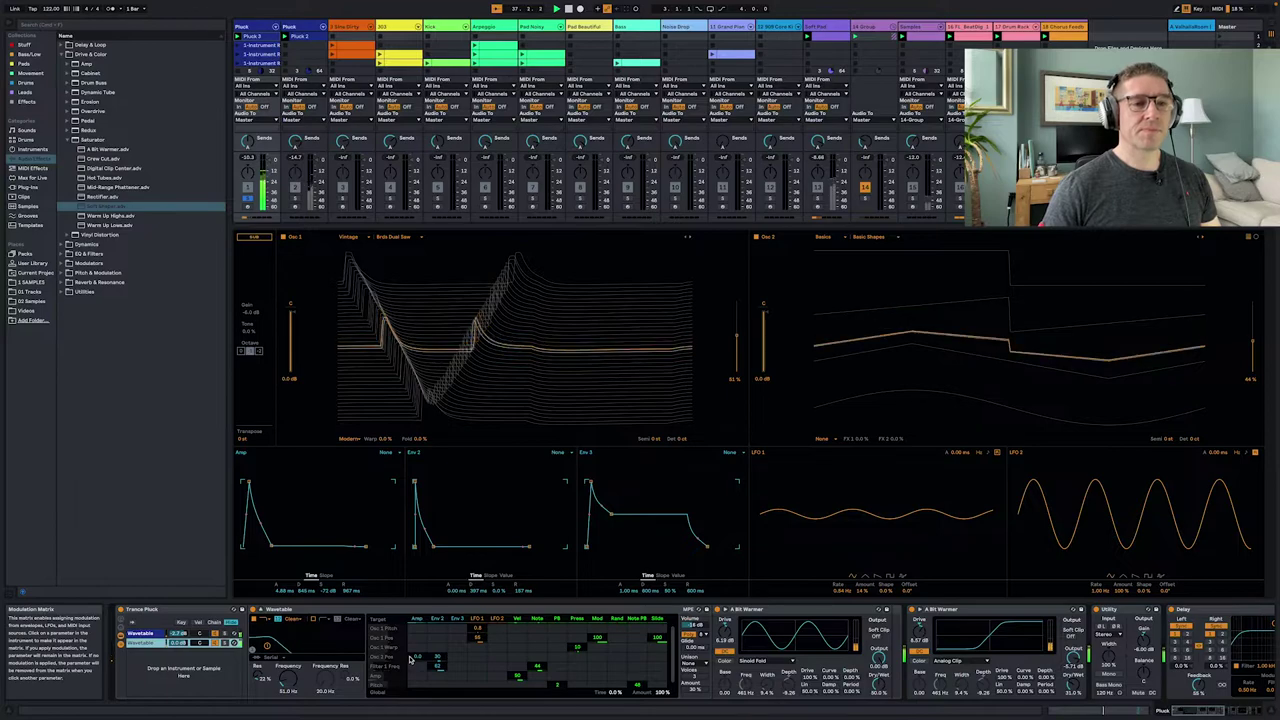
left_click(145, 642)
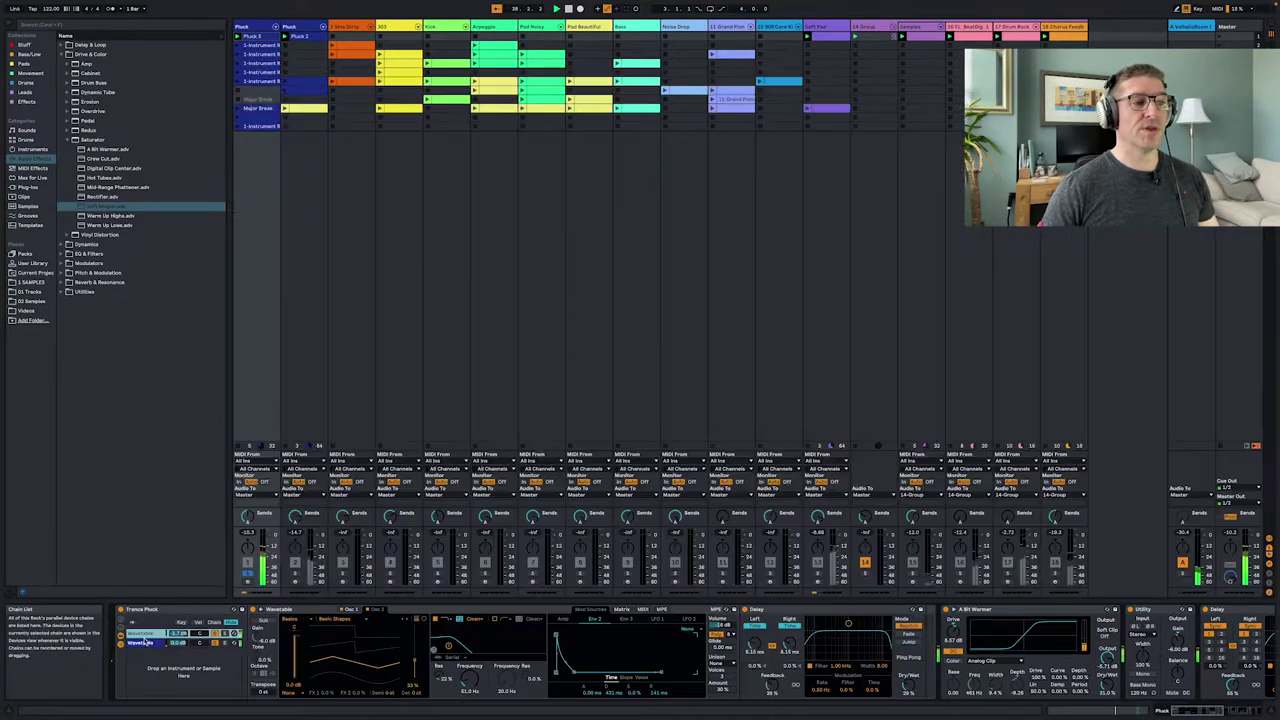
left_click(145, 645)
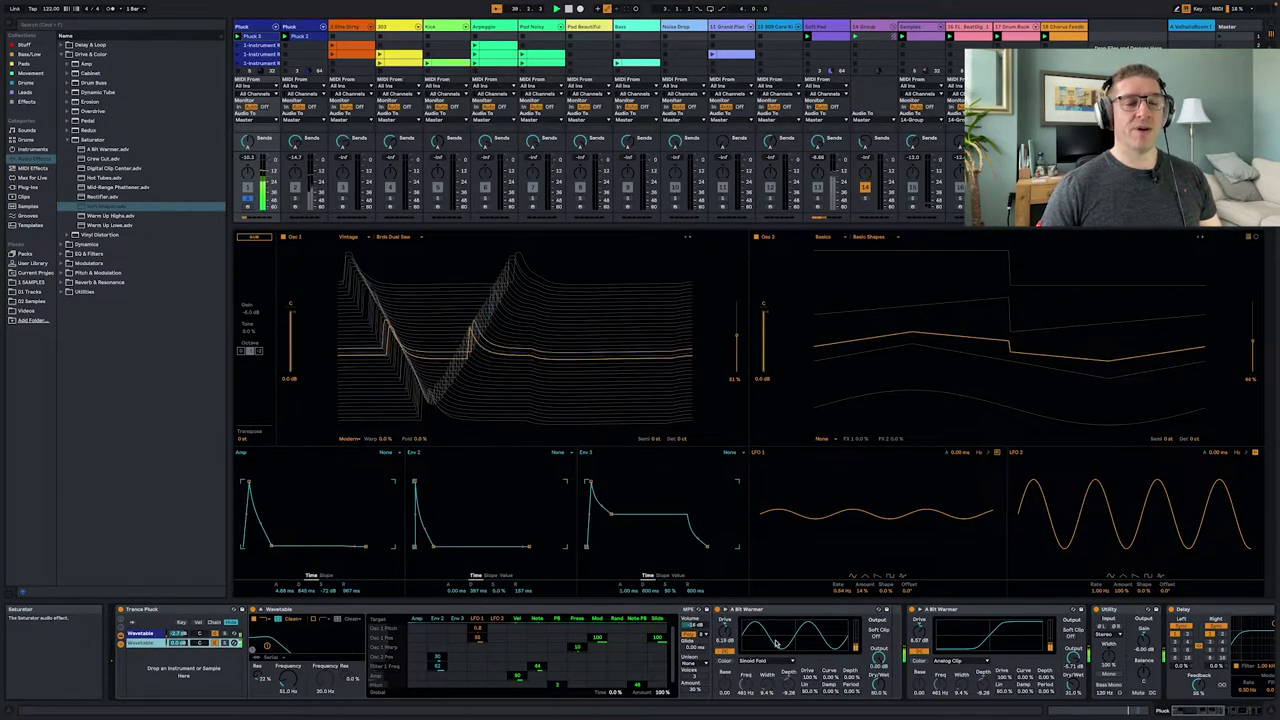
- Review the first Pluck's effects chain from the A Bit Warmer saturators through Utility, Delay, Glue Compressor and EQ Eight to ValhallaRoom
scroll(703, 645, "right", 3)
scroll(703, 645, "right", 5)
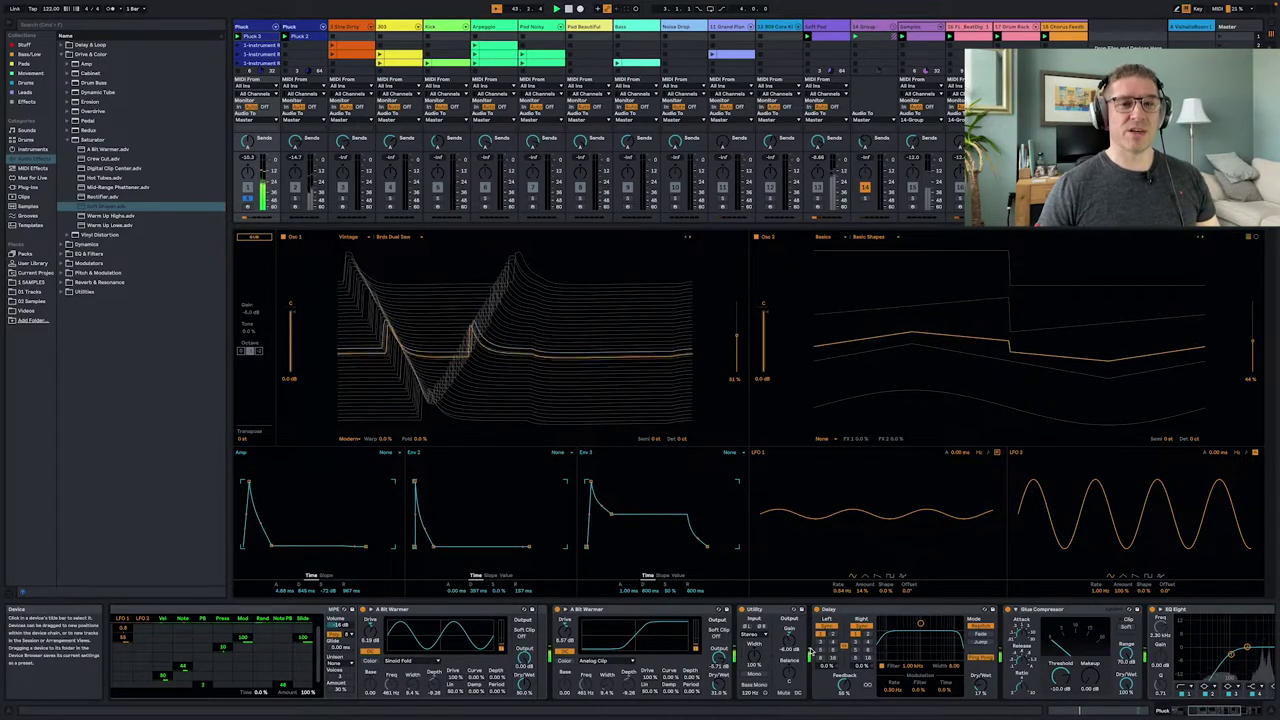
scroll(812, 650, "right", 3)
scroll(812, 648, "right", 2)
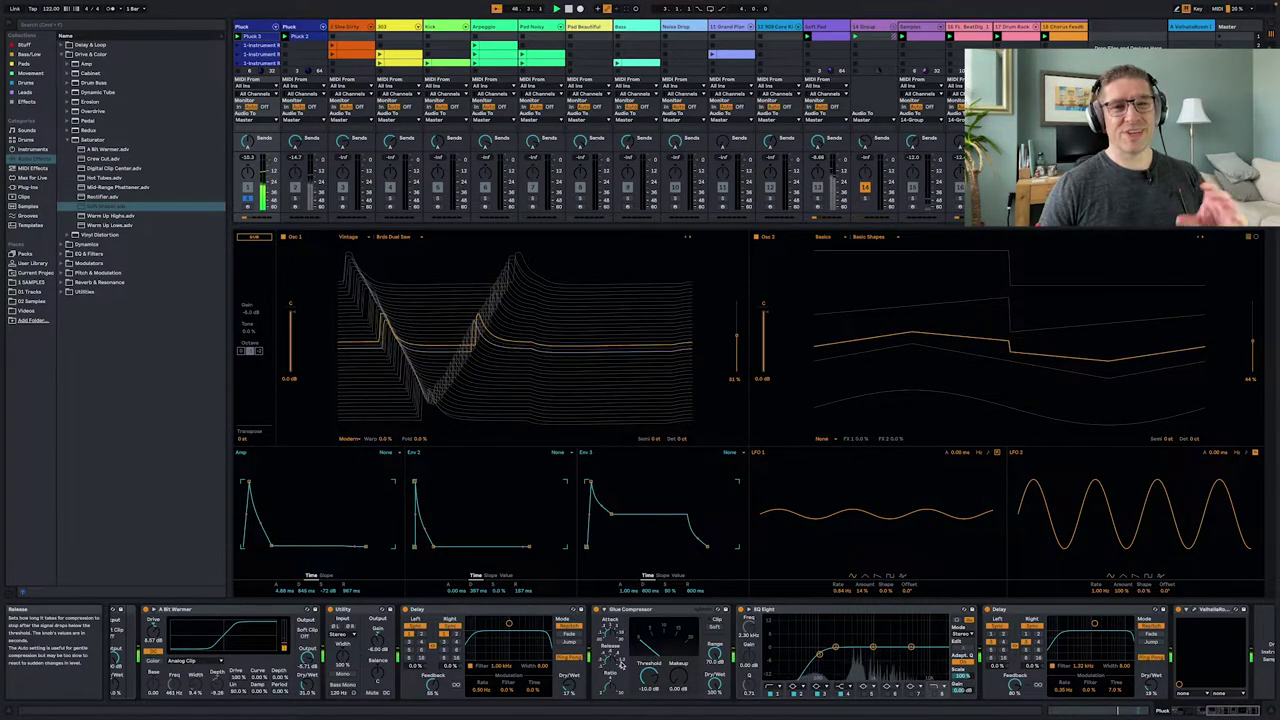
scroll(644, 654, "right", 1)
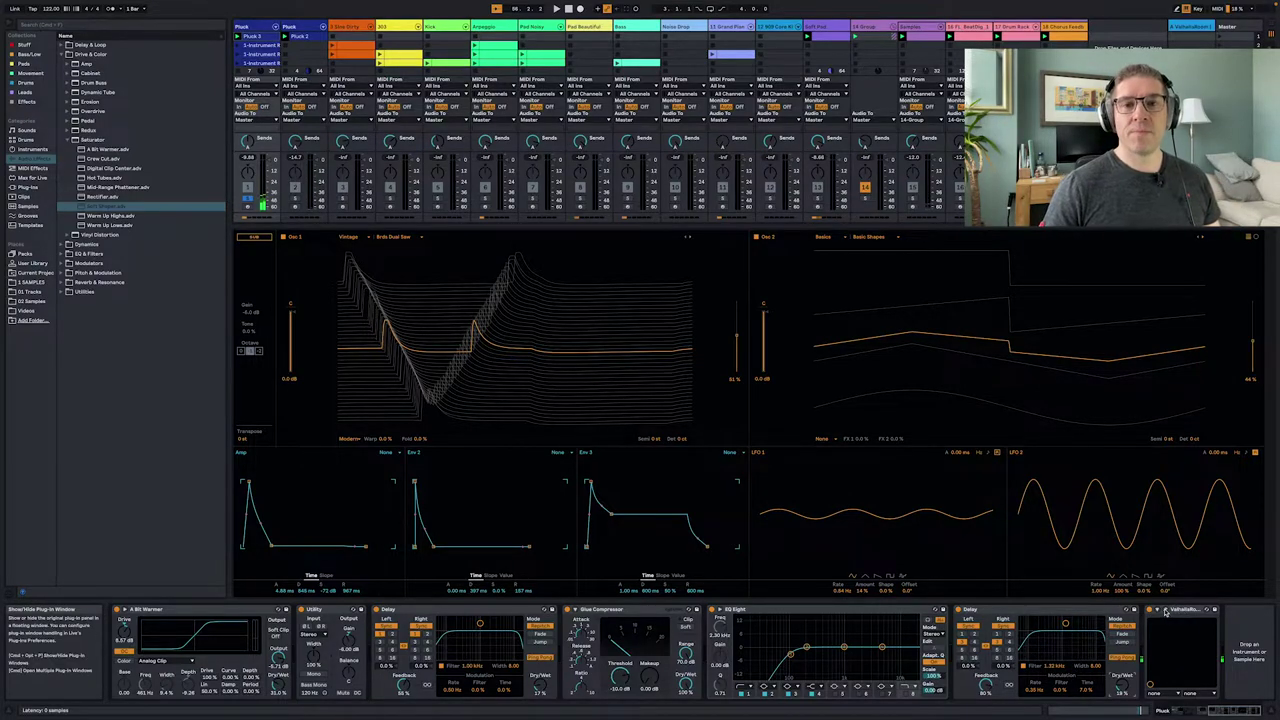
- Examine the ValhallaRoom settings on the first Pluck track and on return track A, closing the plug-in windows
left_click(1165, 610)
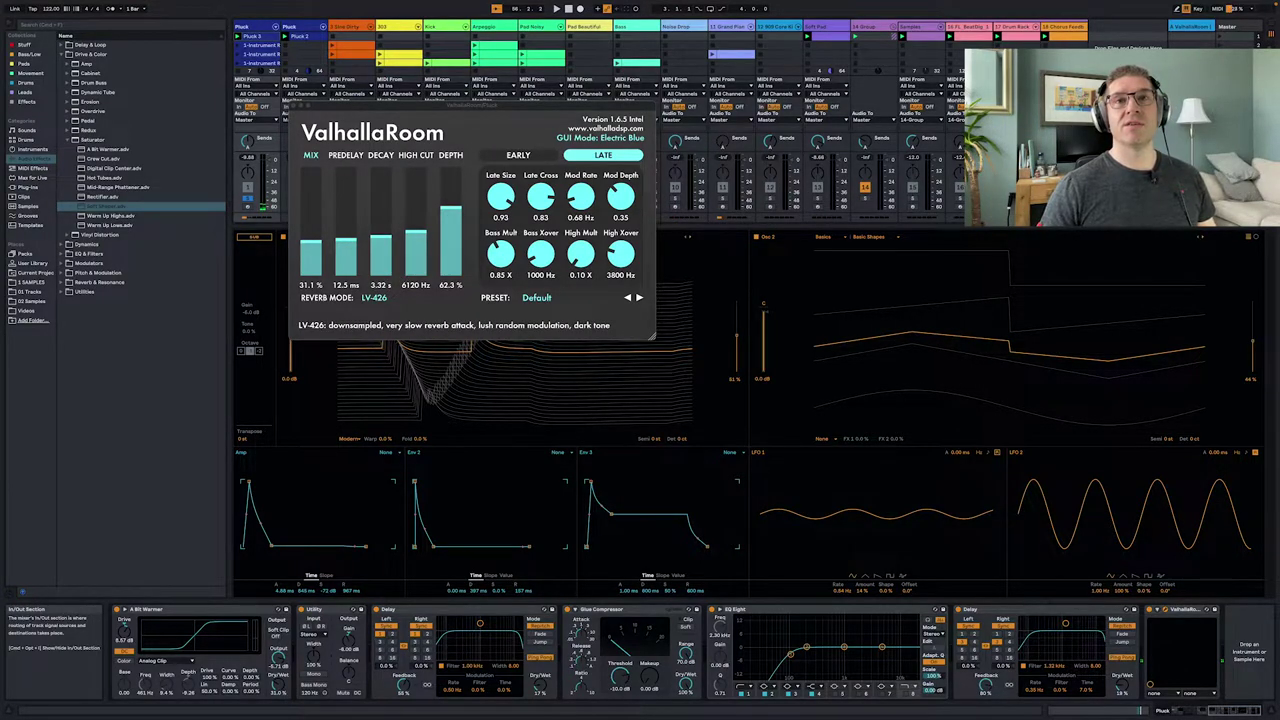
left_click(1192, 26)
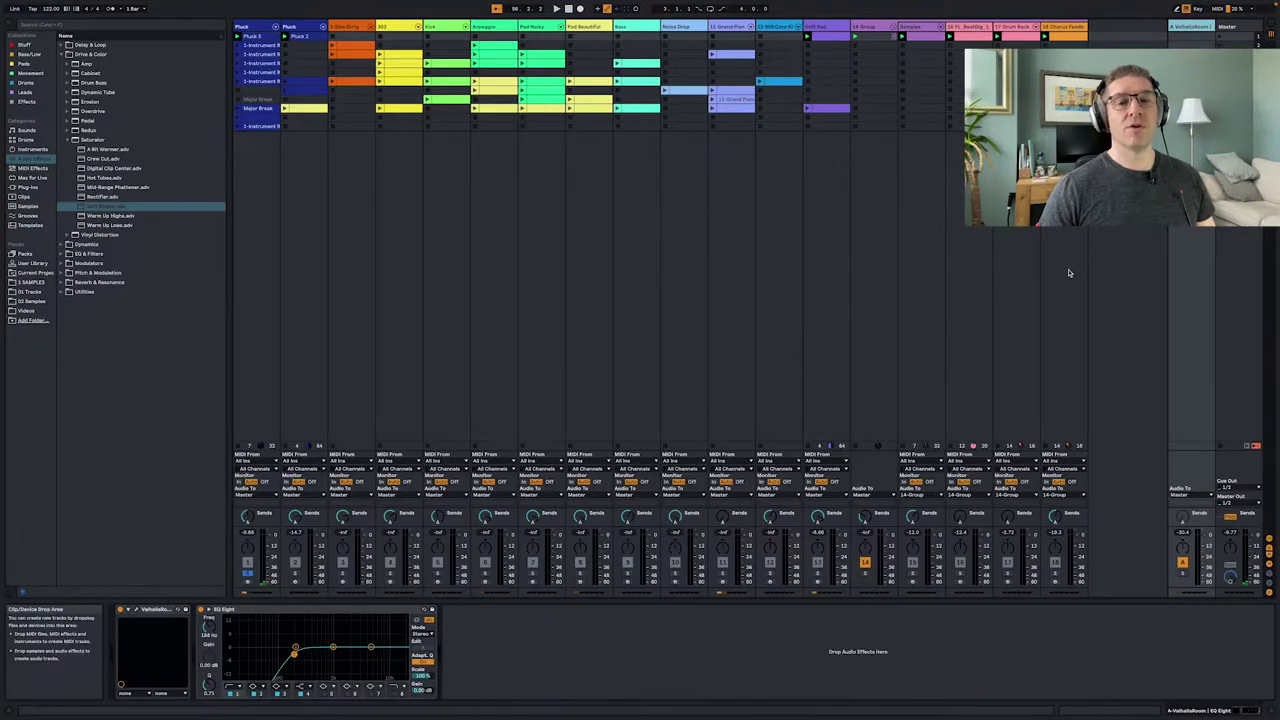
left_click(138, 612)
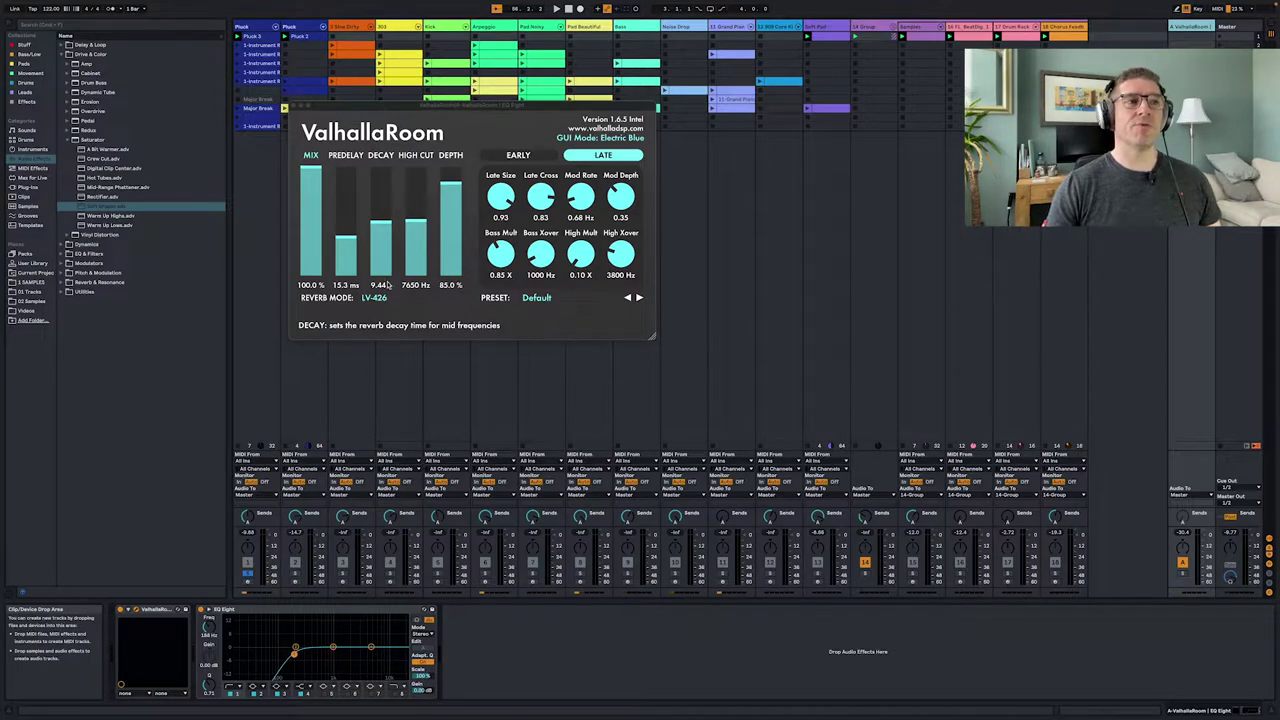
left_click(292, 108)
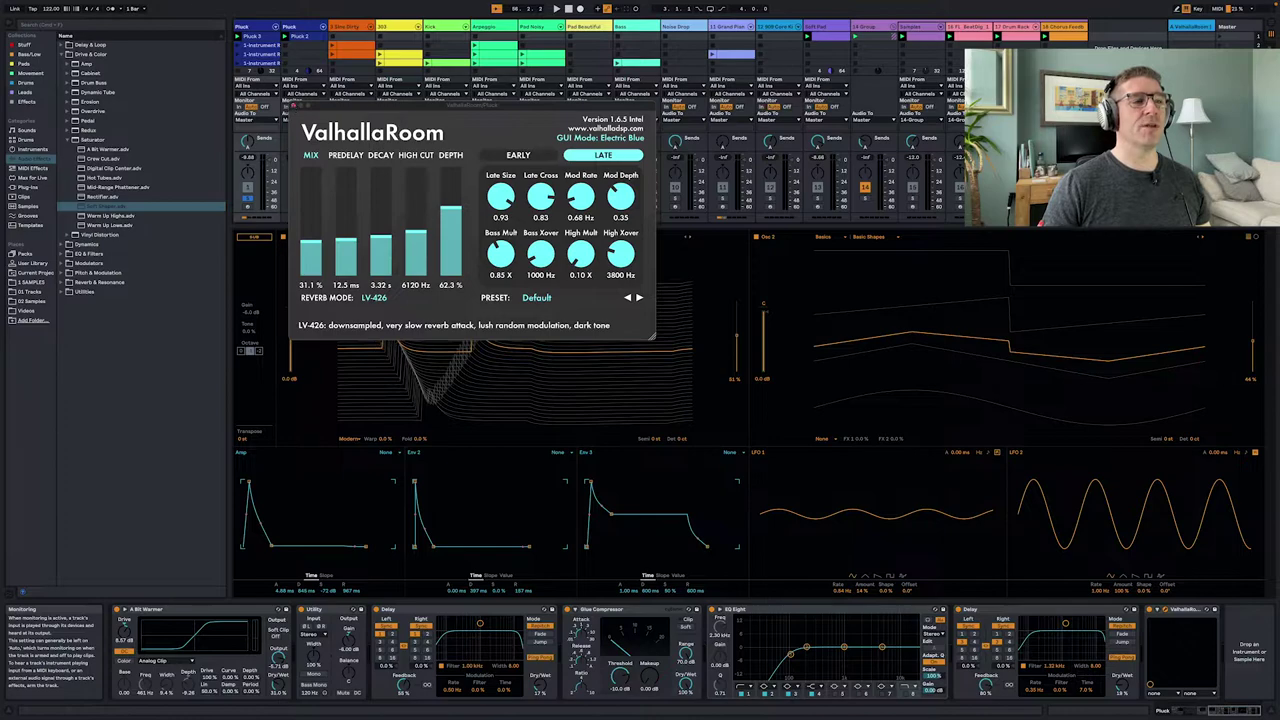
left_click(292, 106)
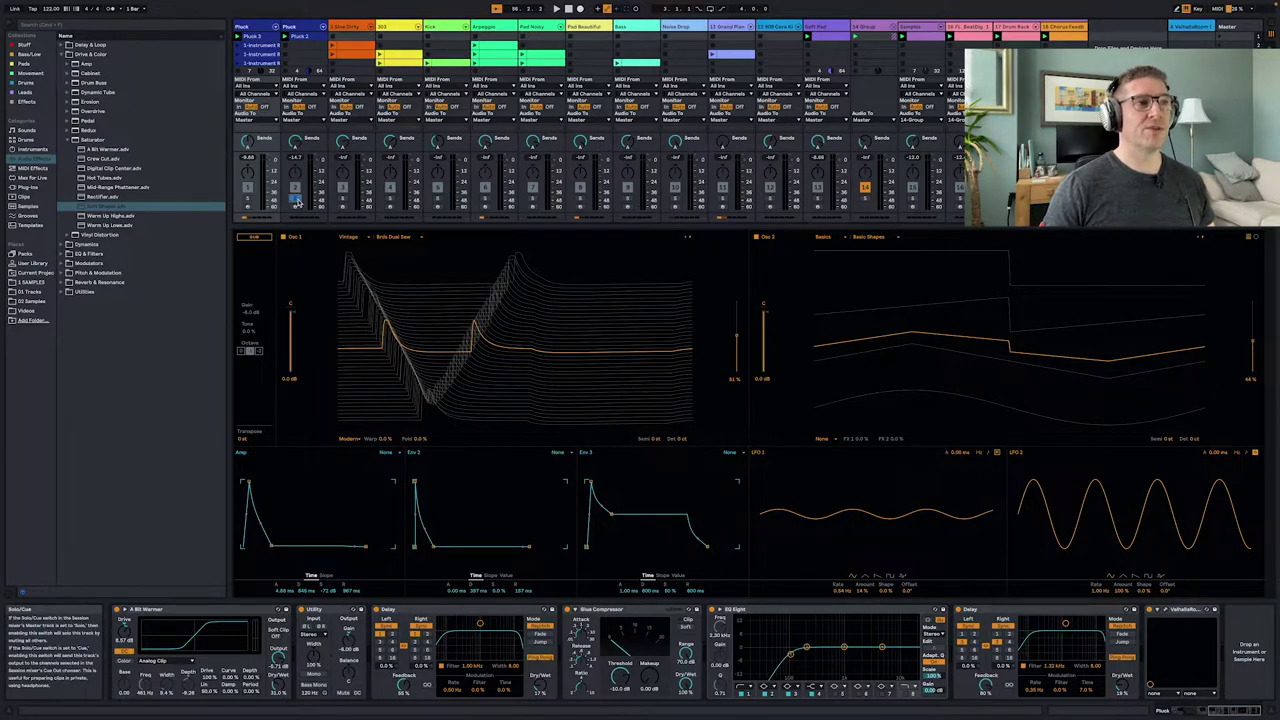
- Play the second Pluck track, review its device chain from Wavetable to EQ Eight, and hear it together with the first Pluck
key("space")
left_click(300, 27)
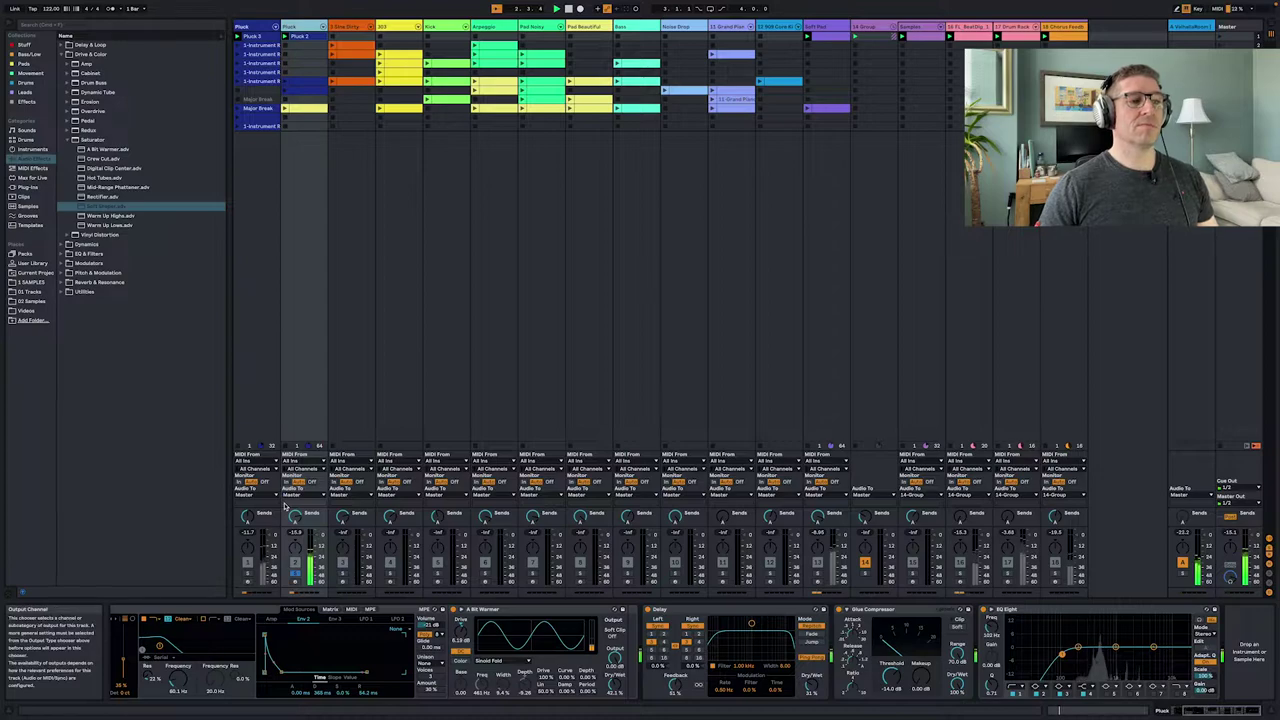
scroll(279, 649, "left", 3)
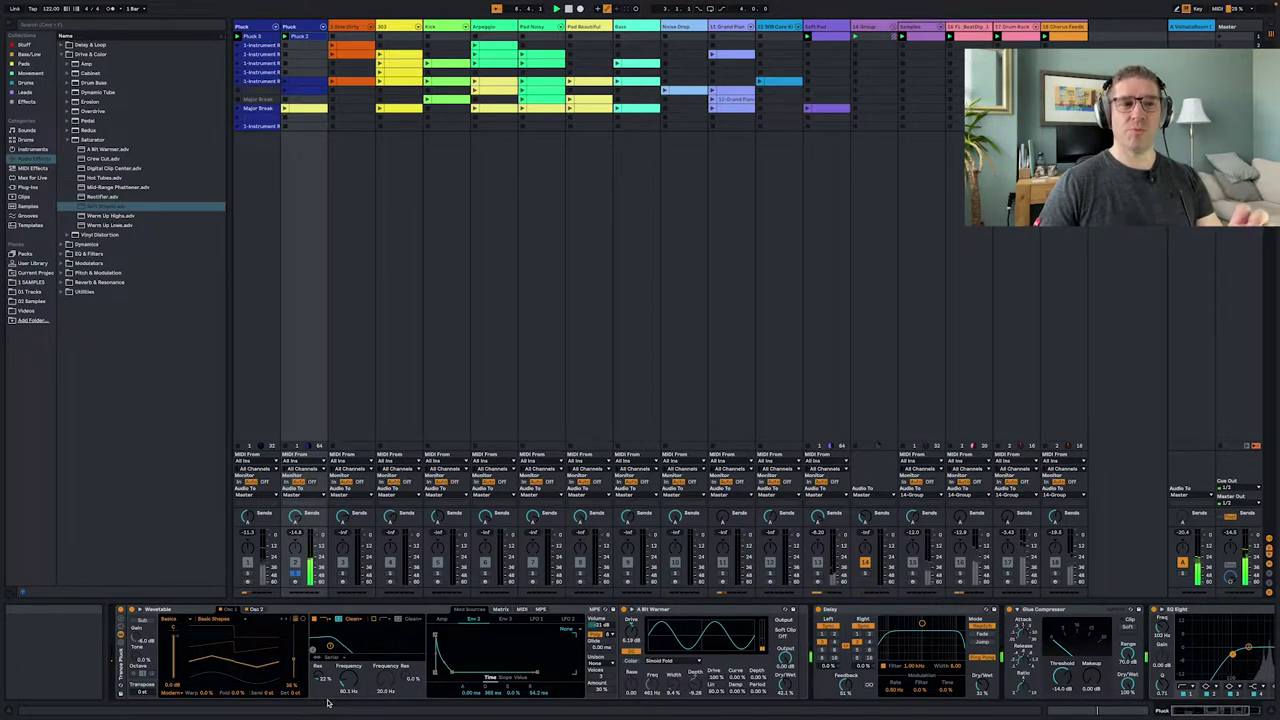
scroll(889, 621, "right", 4)
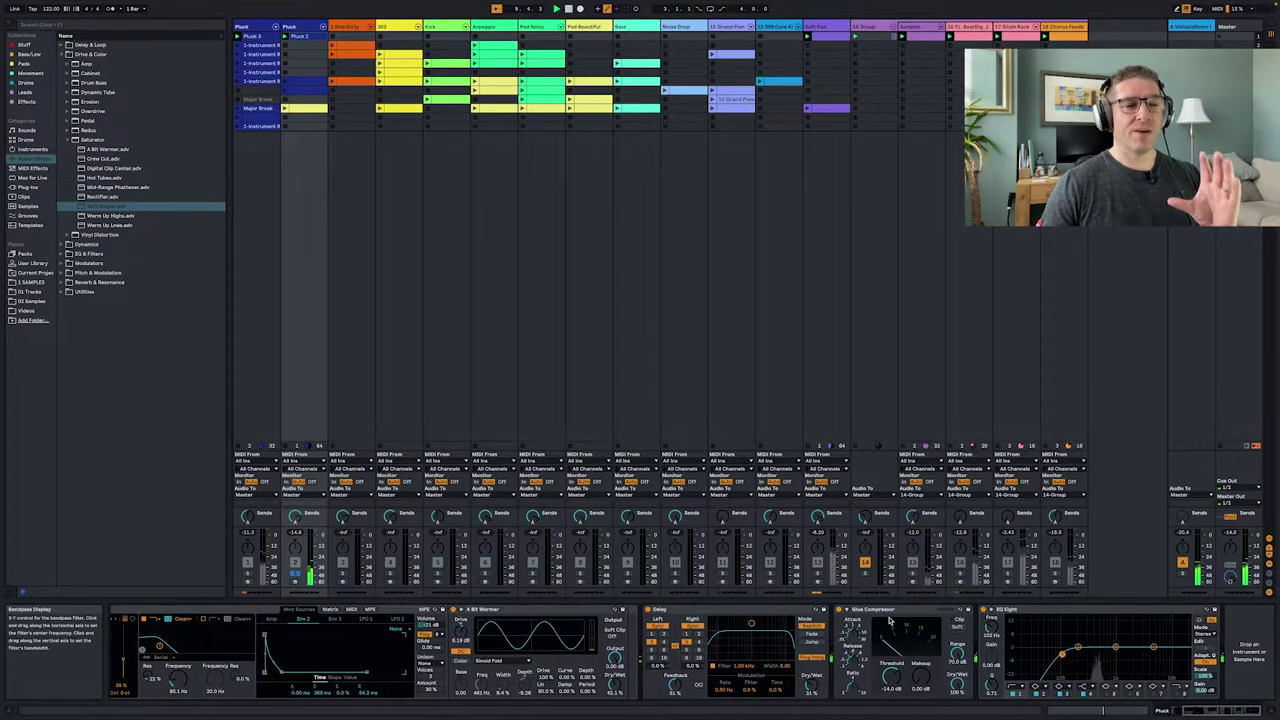
left_click(248, 578)
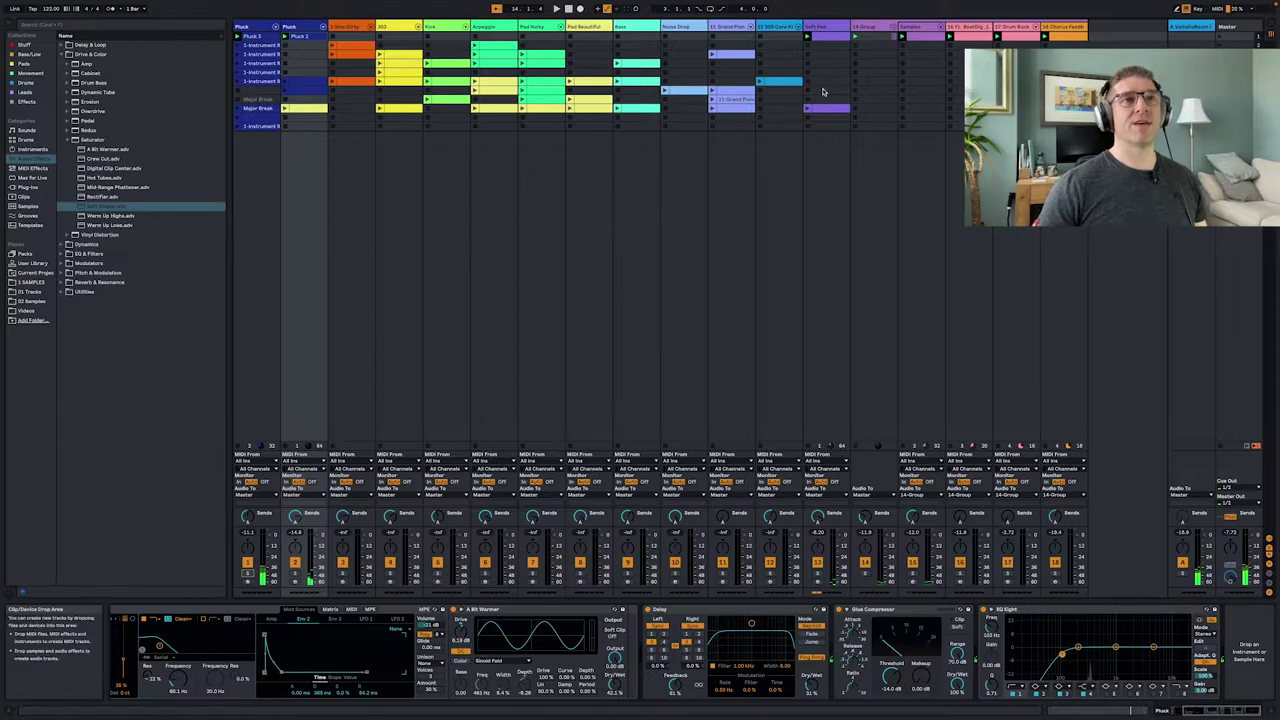
- Solo the Soft Pad track and examine the Sweeper and both Malström devices in its Reason Rack Plugin, closing the window when finished
left_click(816, 572)
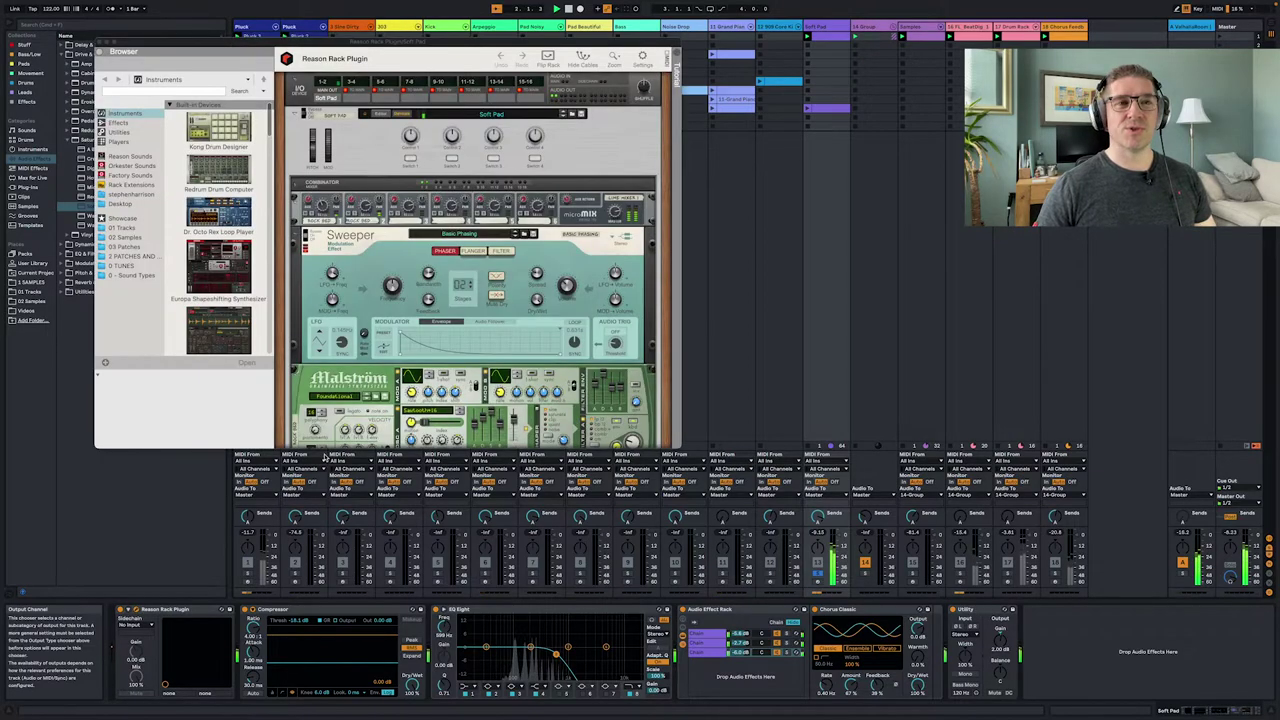
scroll(466, 231, "down", 8)
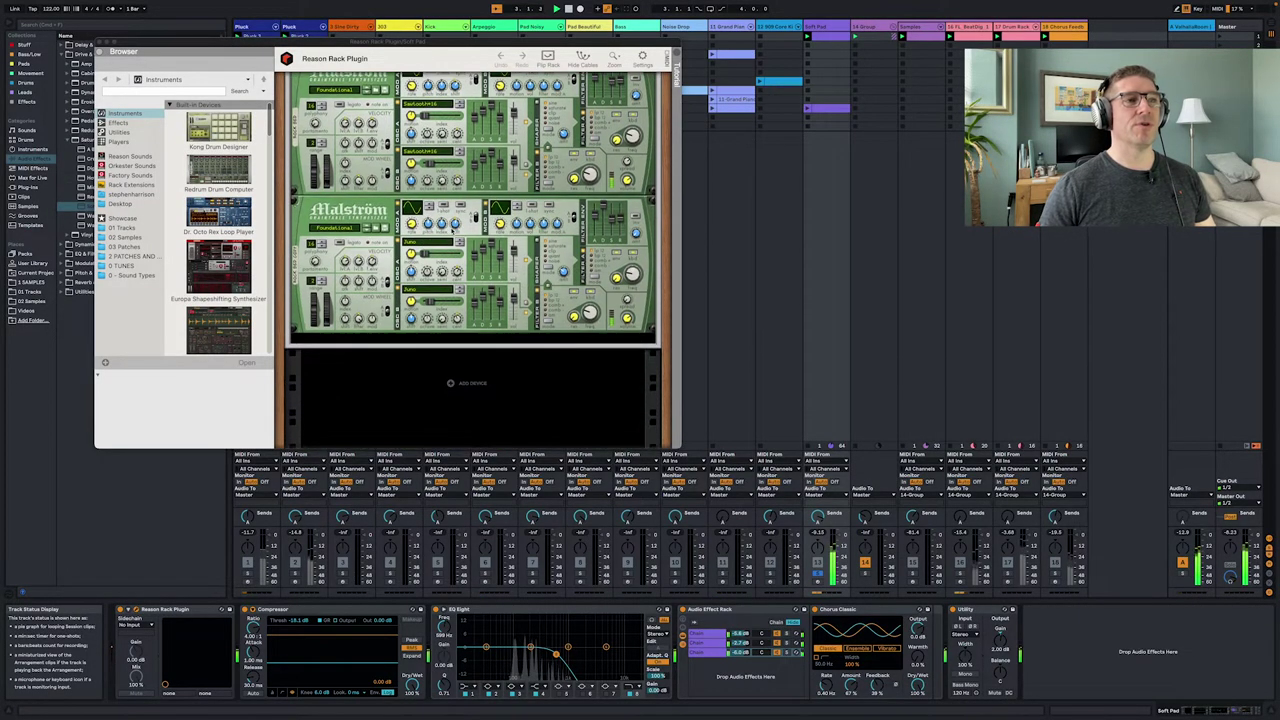
scroll(466, 231, "up", 5)
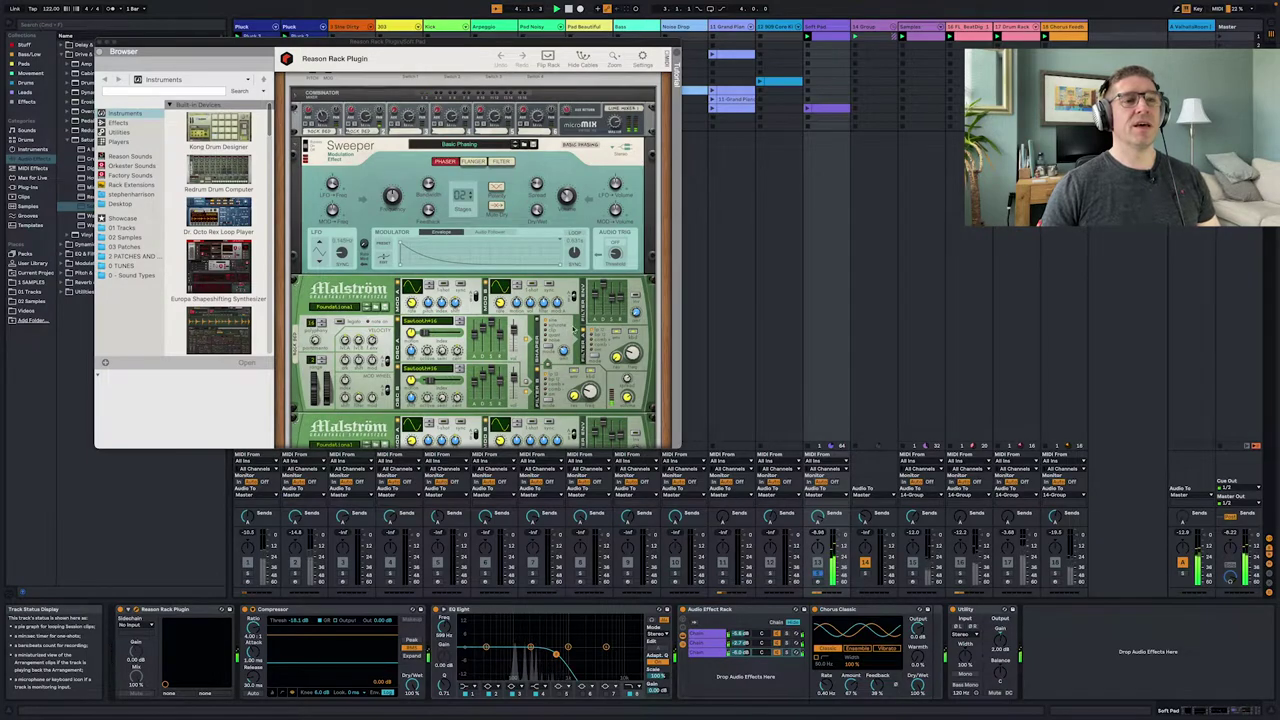
scroll(568, 335, "down", 3)
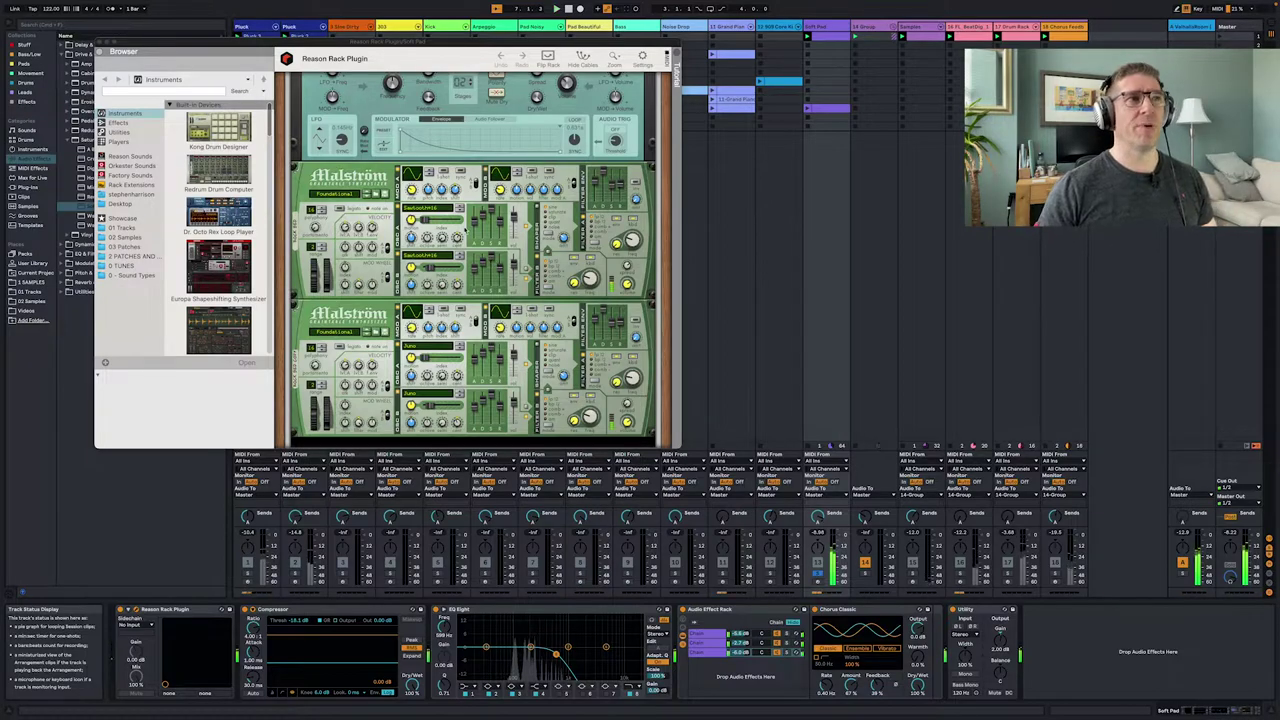
scroll(473, 261, "up", 3)
scroll(439, 193, "up", 2)
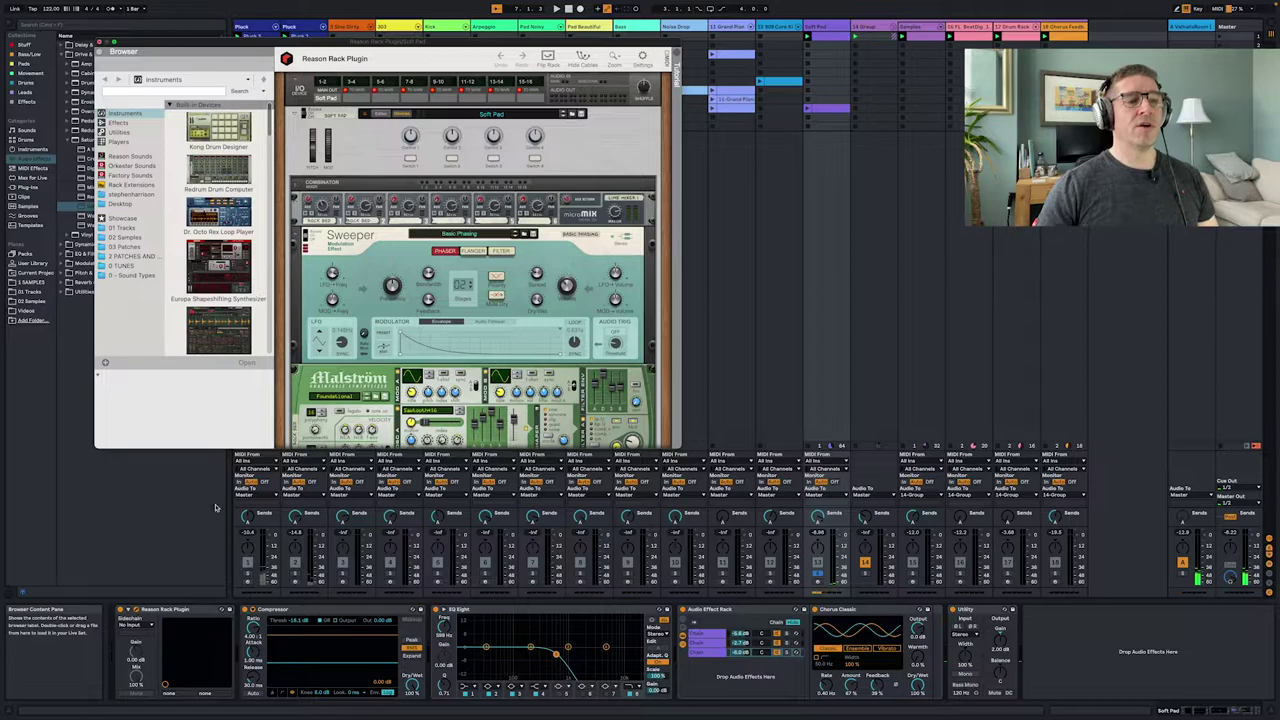
key("super+w")
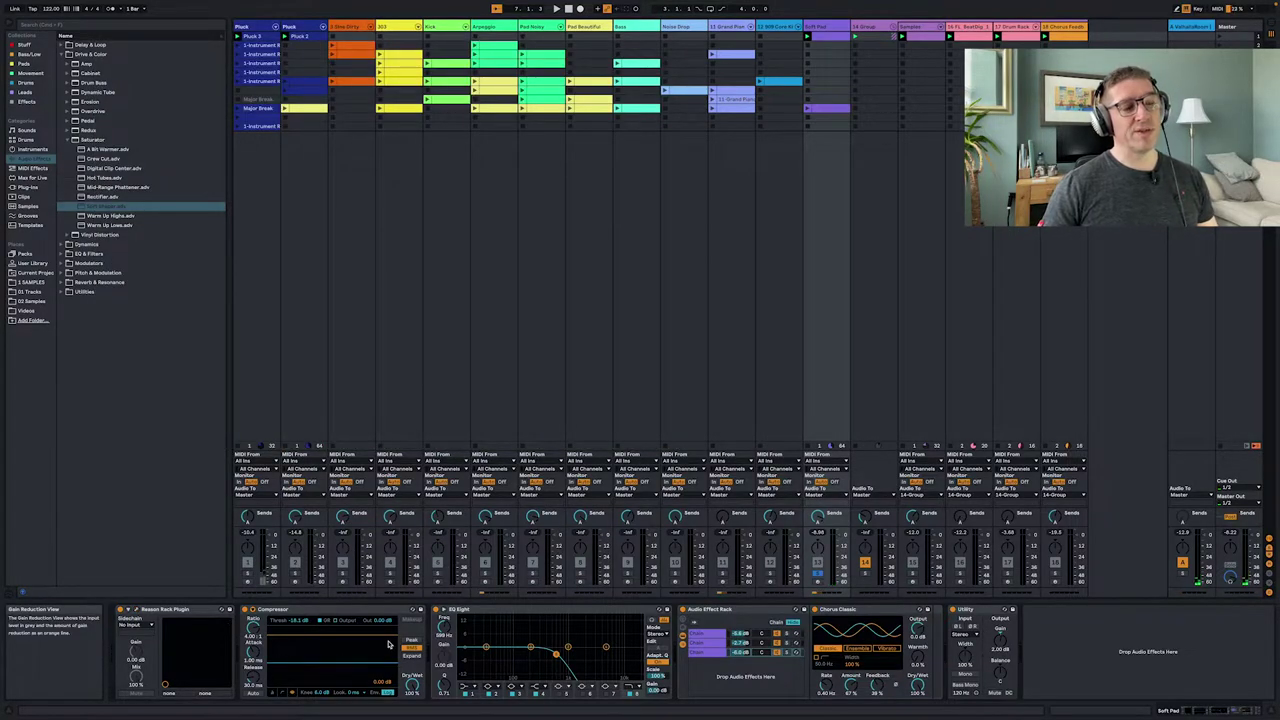
- Review the three chains in the Soft Pad's Audio Effect Rack, checking the Utility width settings and the Chorus Classic
left_click(718, 634)
left_click(718, 634)
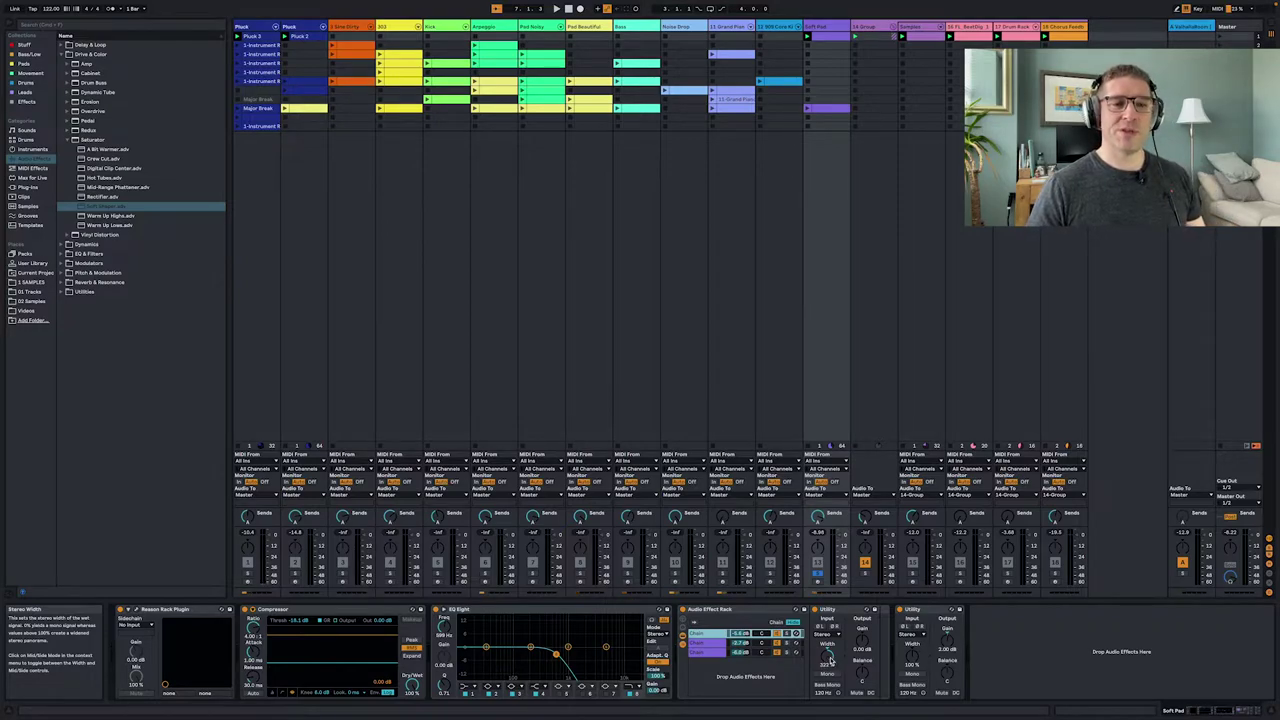
left_click(828, 659)
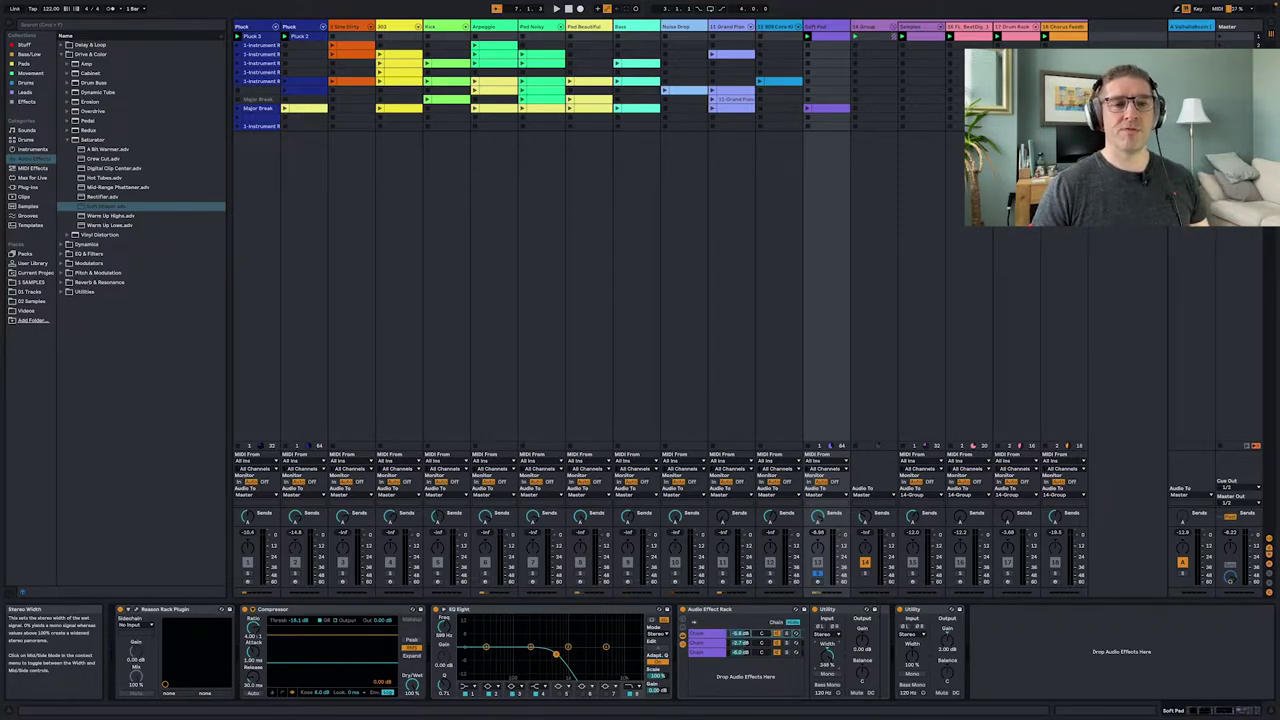
left_click(720, 644)
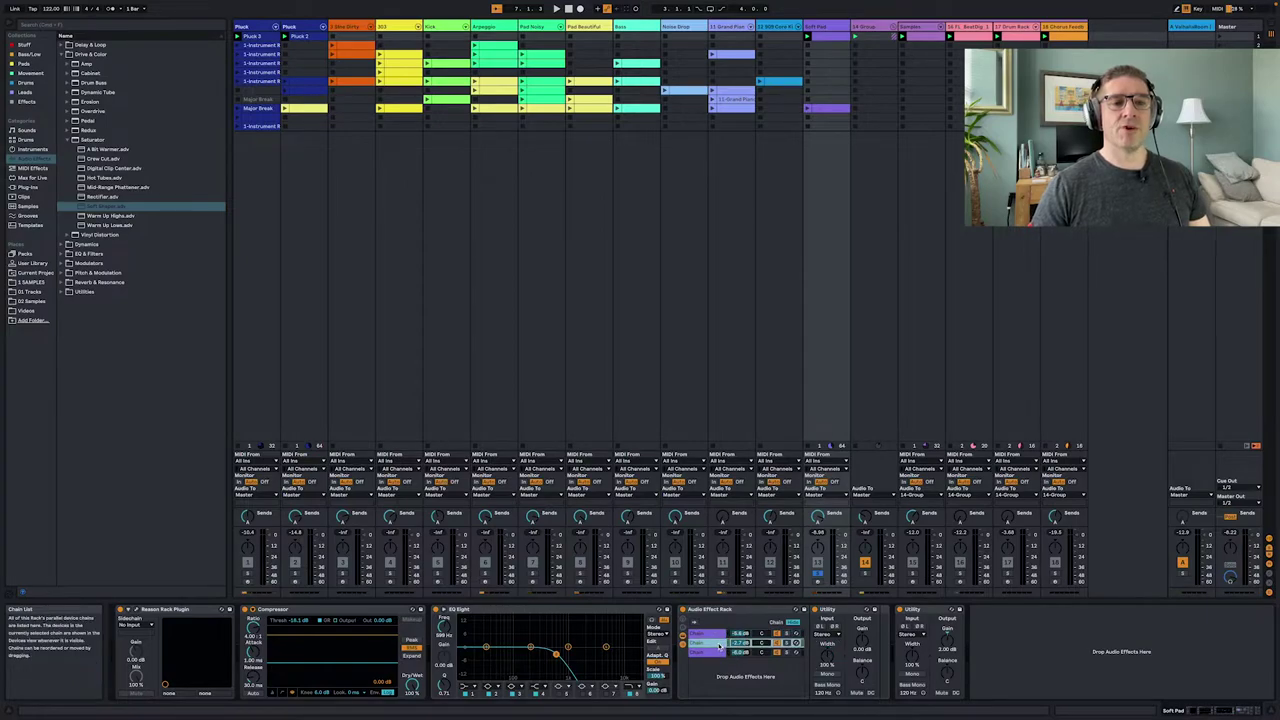
left_click(715, 652)
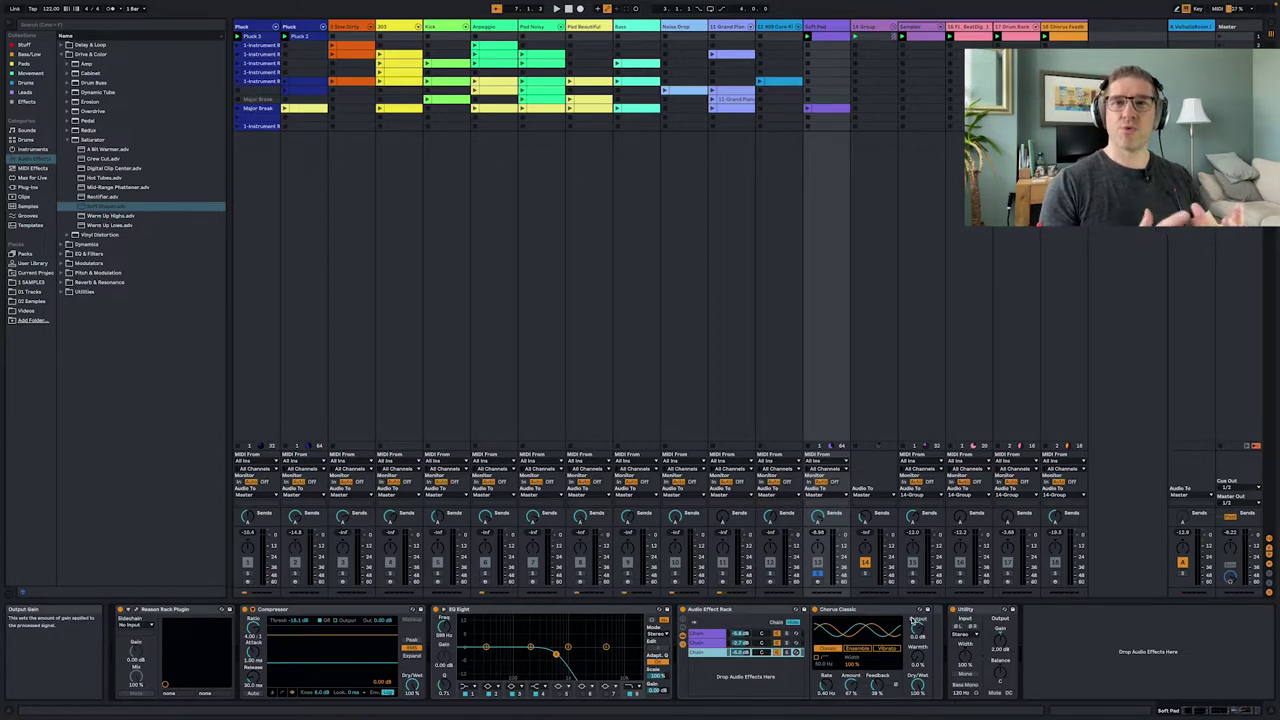
- Play the Soft Pad and compare its sound with the Audio Effect Rack bypassed and re-enabled
key("space")
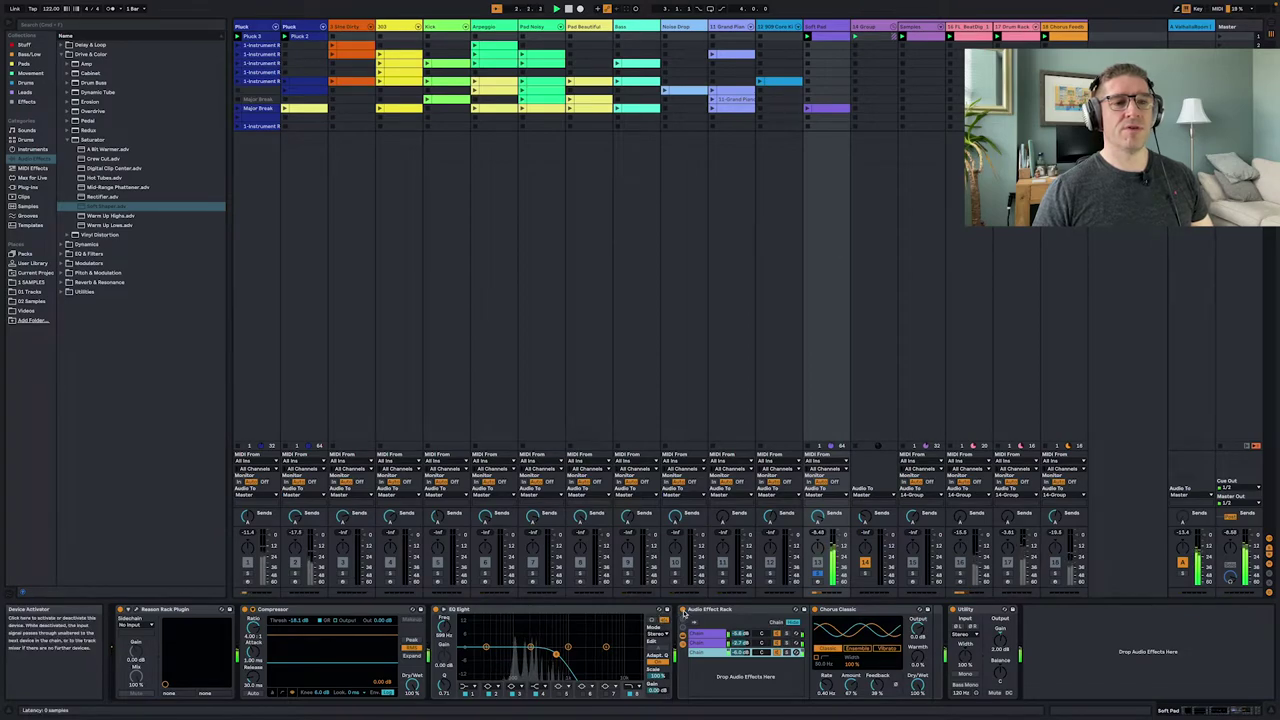
left_click(683, 610)
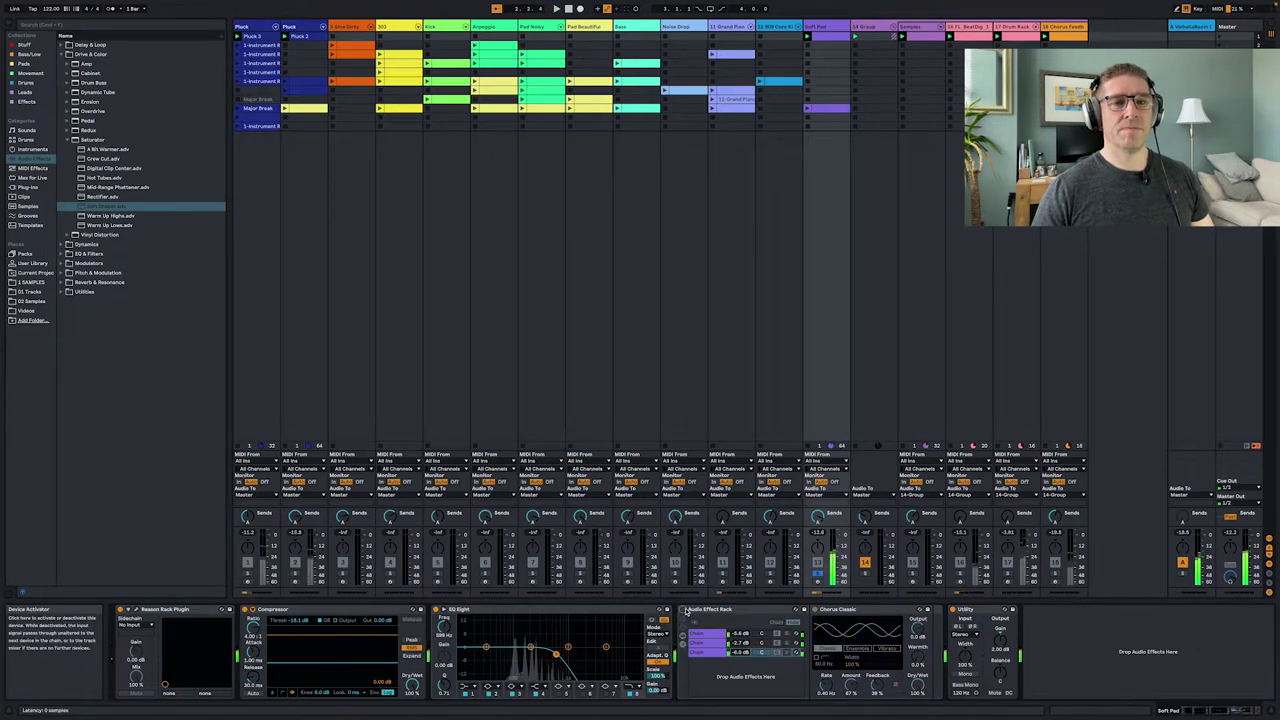
left_click(683, 610)
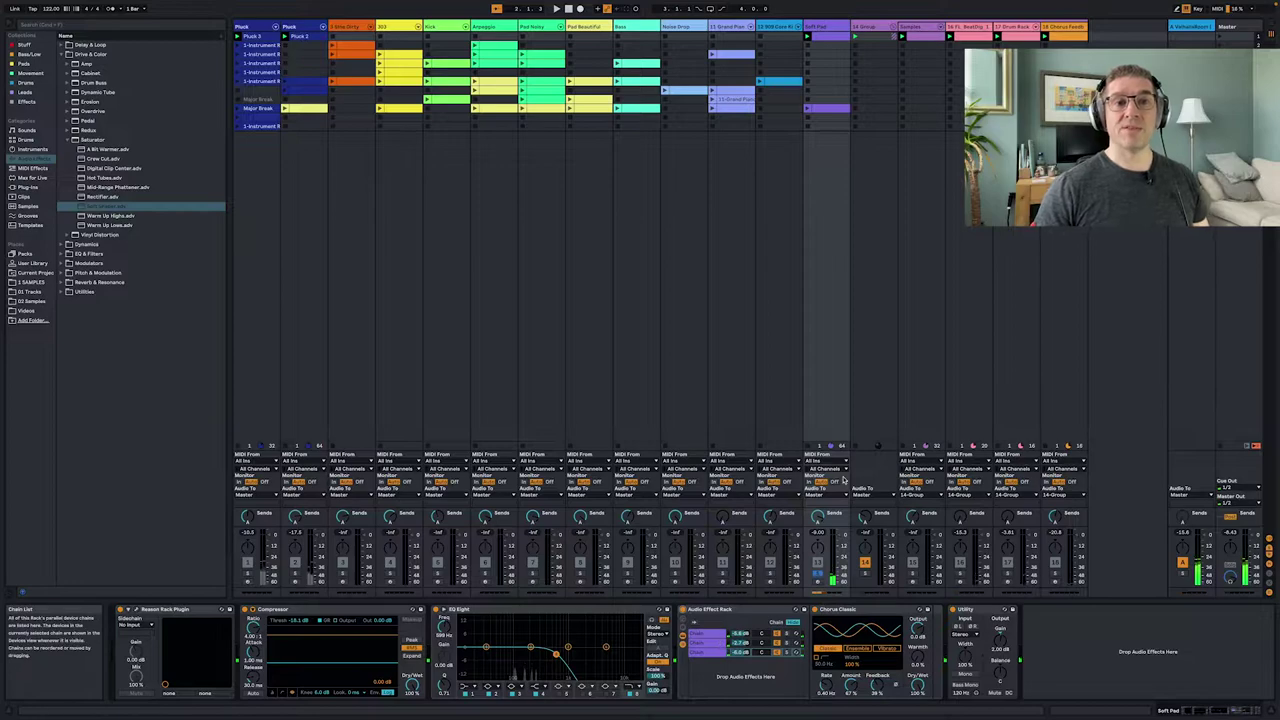
- Play the drum tracks in 14-Group, soloing them individually, and review the FL_BeatDig and Chorus Feedback Drums device chains
left_click(858, 273)
left_click(1000, 28)
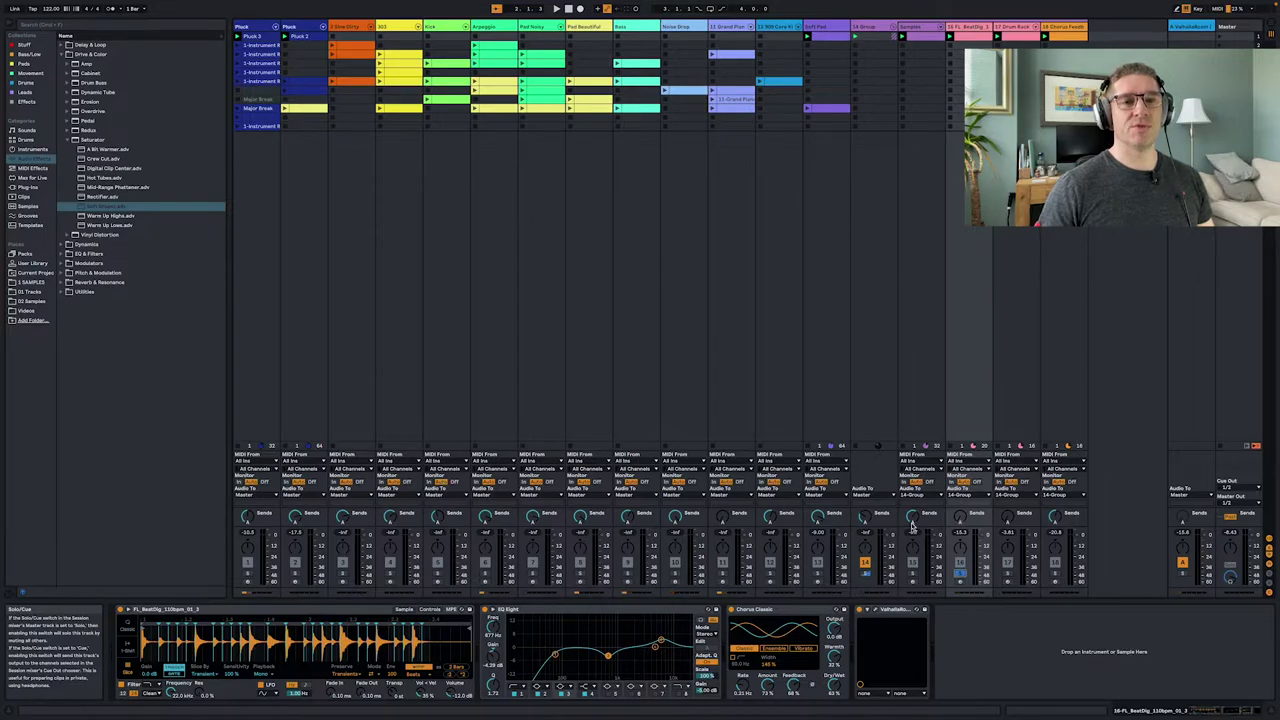
key("space")
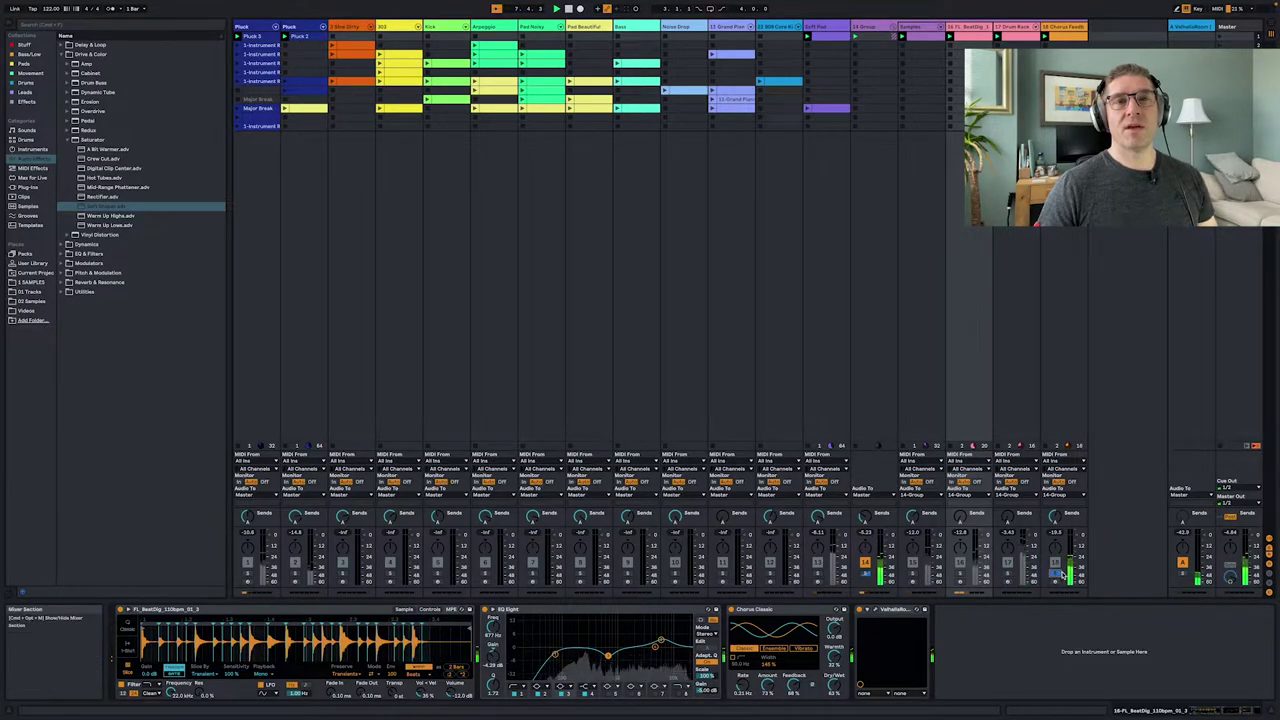
left_click(1047, 425)
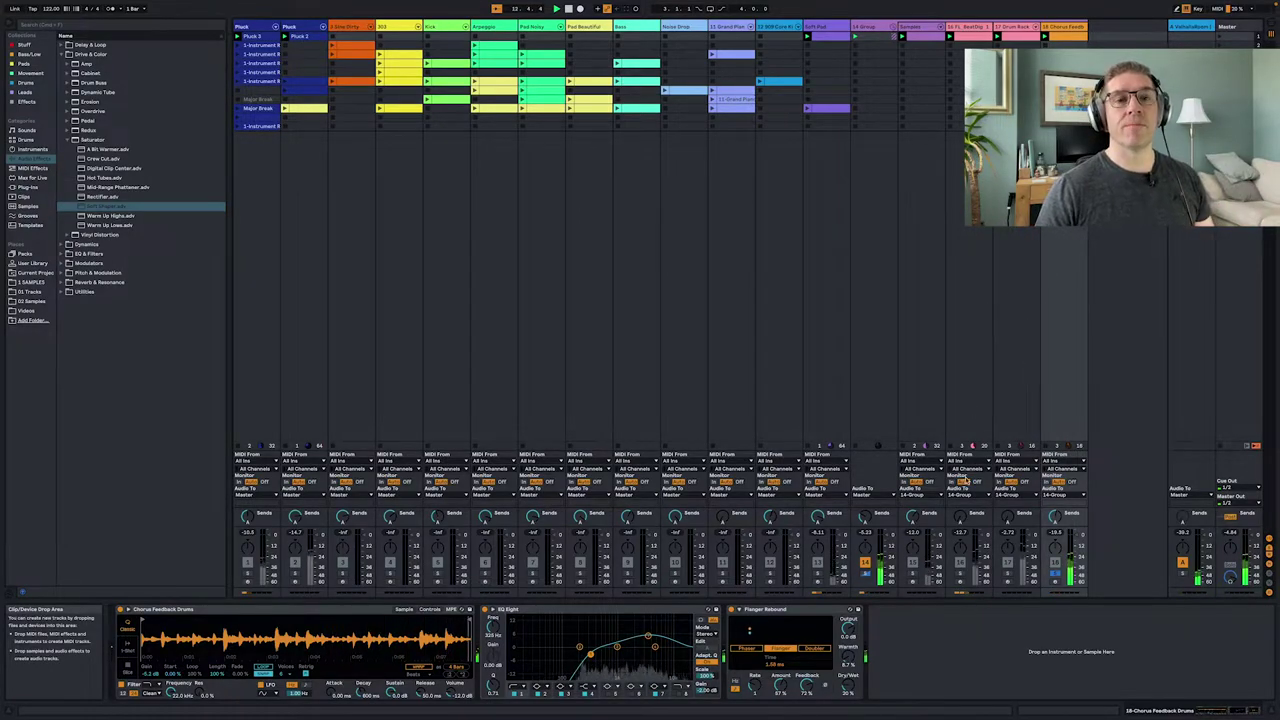
left_click(962, 394)
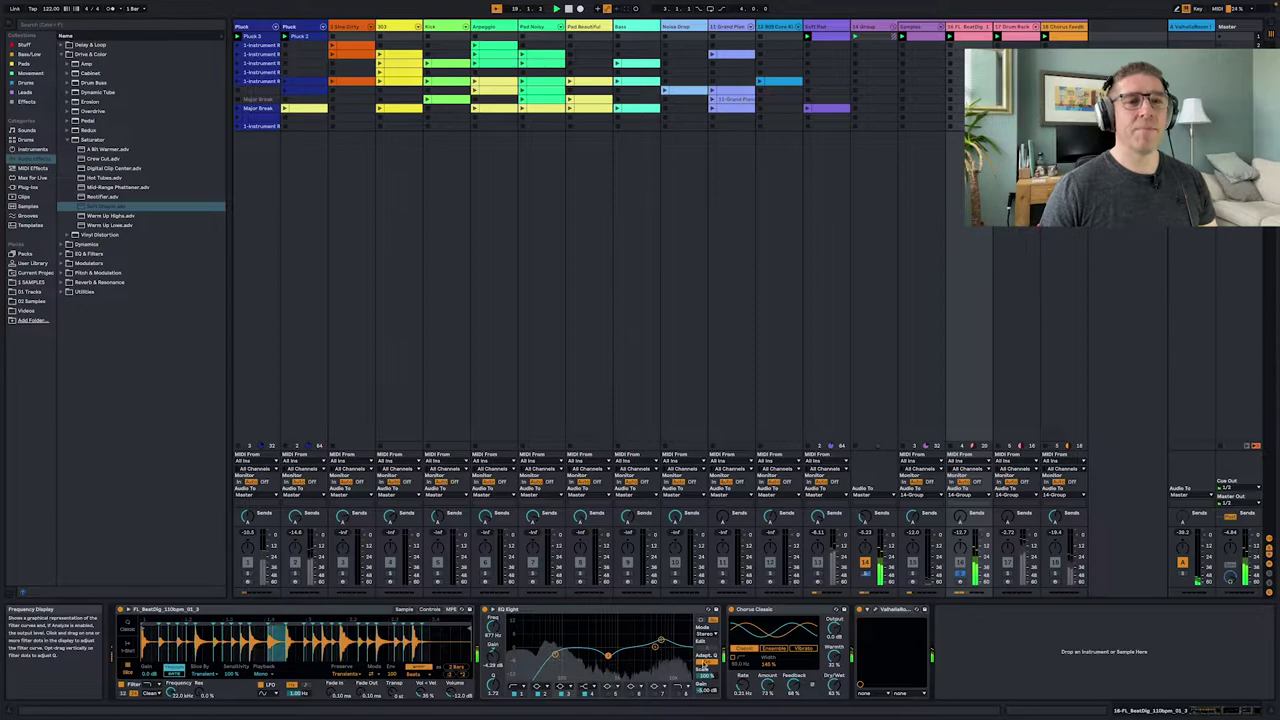
- Examine the MIDI notes in the FL_BeatDig, Drum Rack and Samples clips, soloing the Samples track
left_click(968, 37)
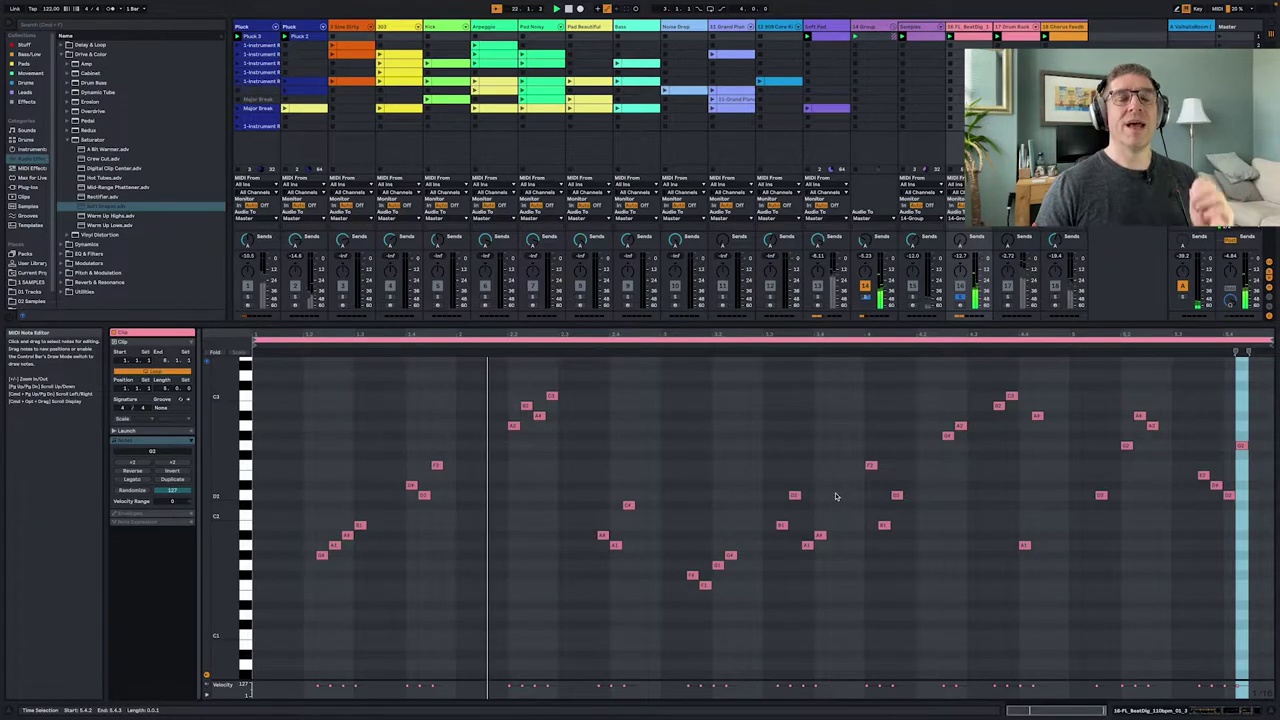
left_click(1018, 37)
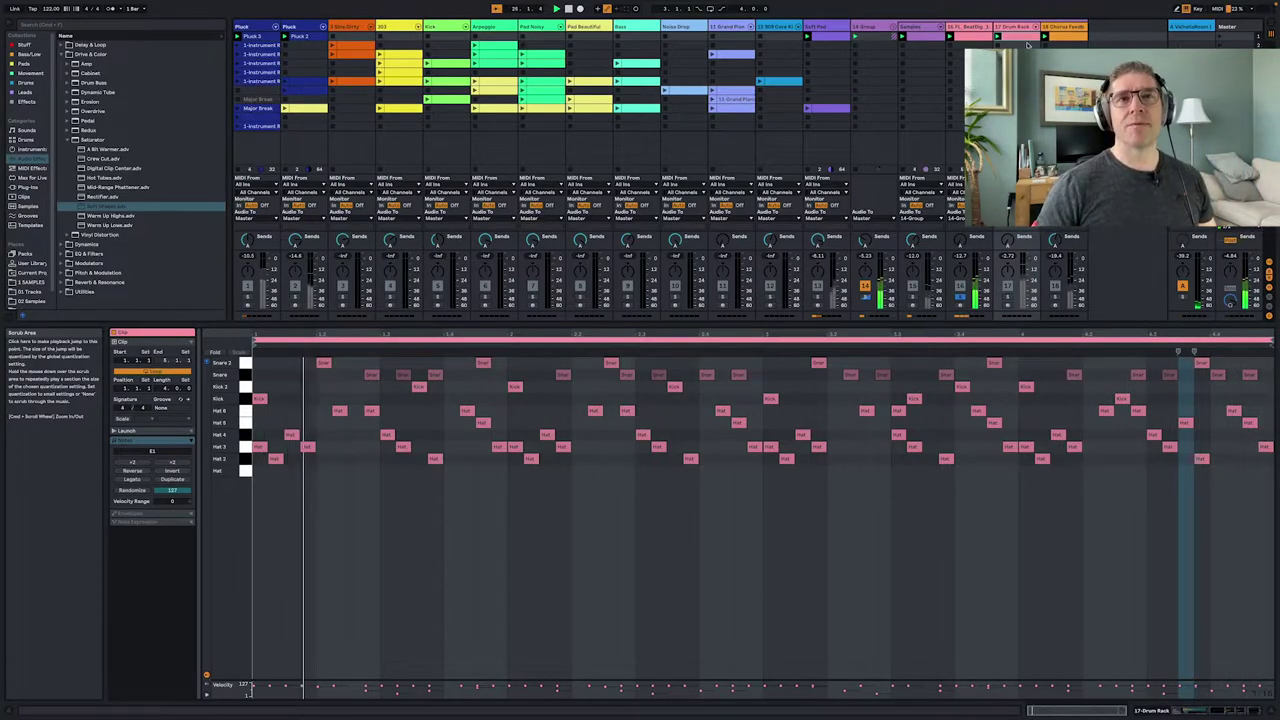
left_click(913, 298)
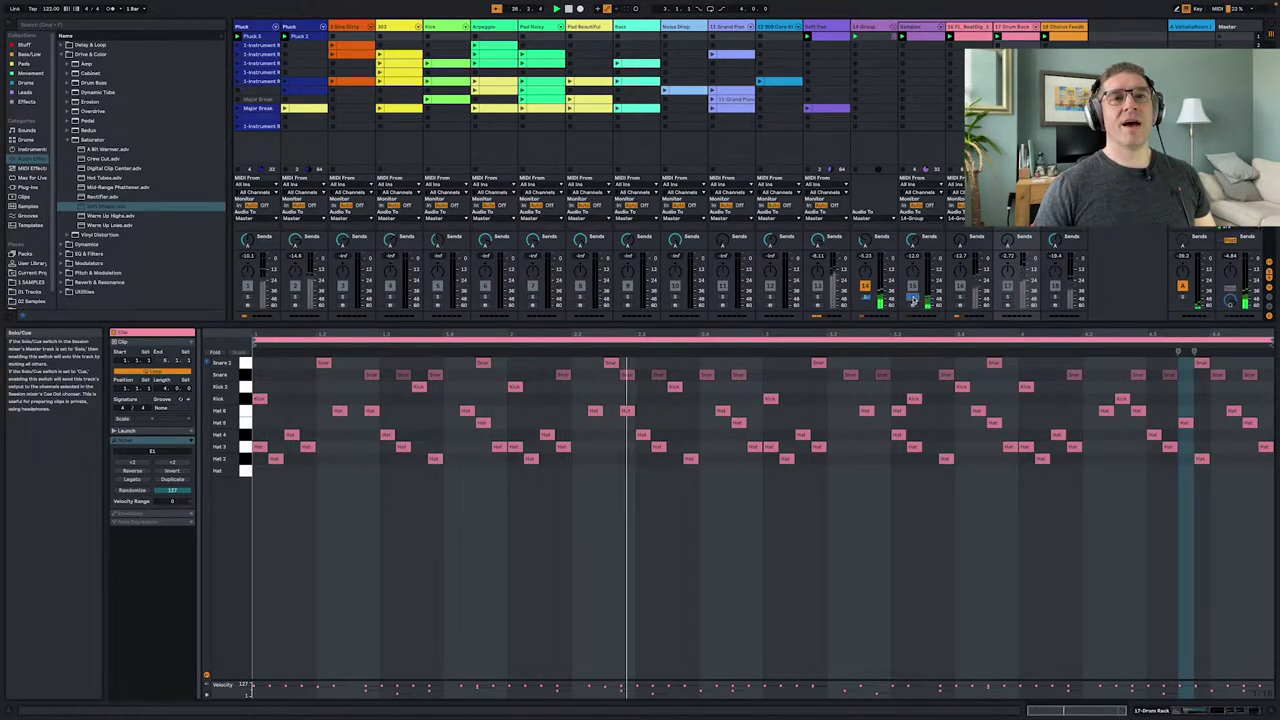
left_click(922, 36)
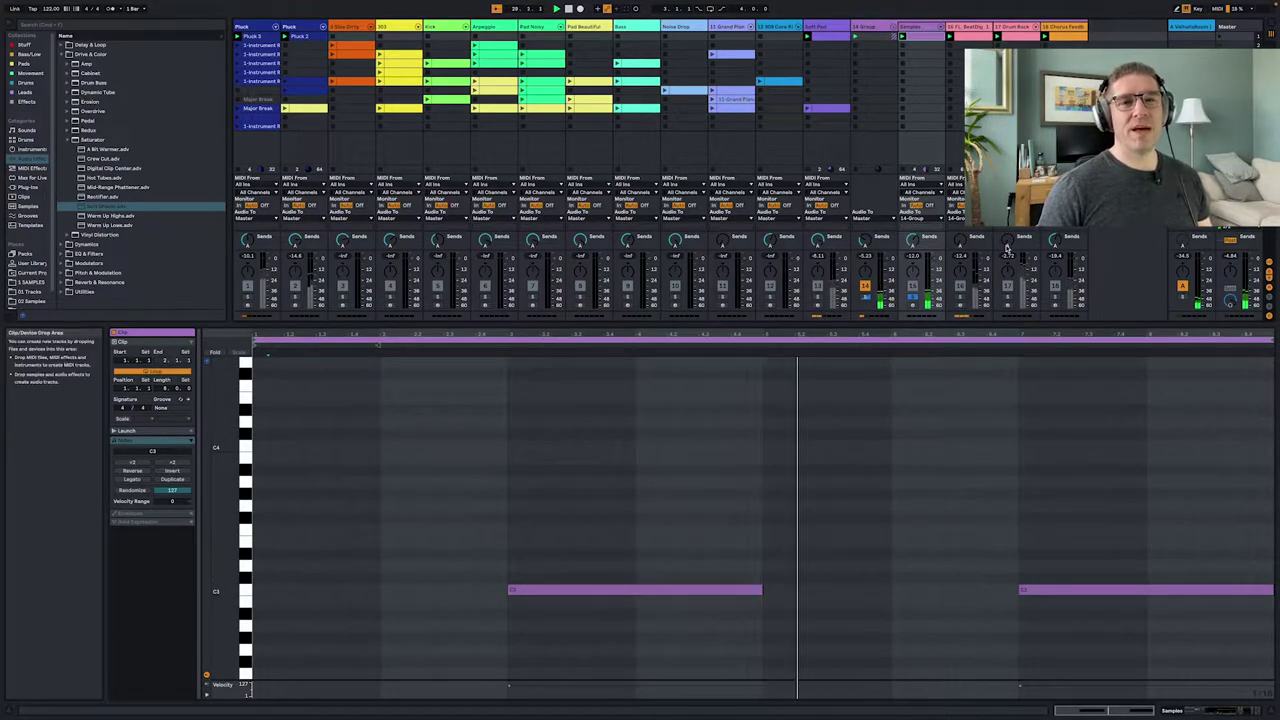
- Show the Samples clip's Chain Selector envelope for the Instrument Rack, and display the rack's chain zones in the device view
left_click(139, 514)
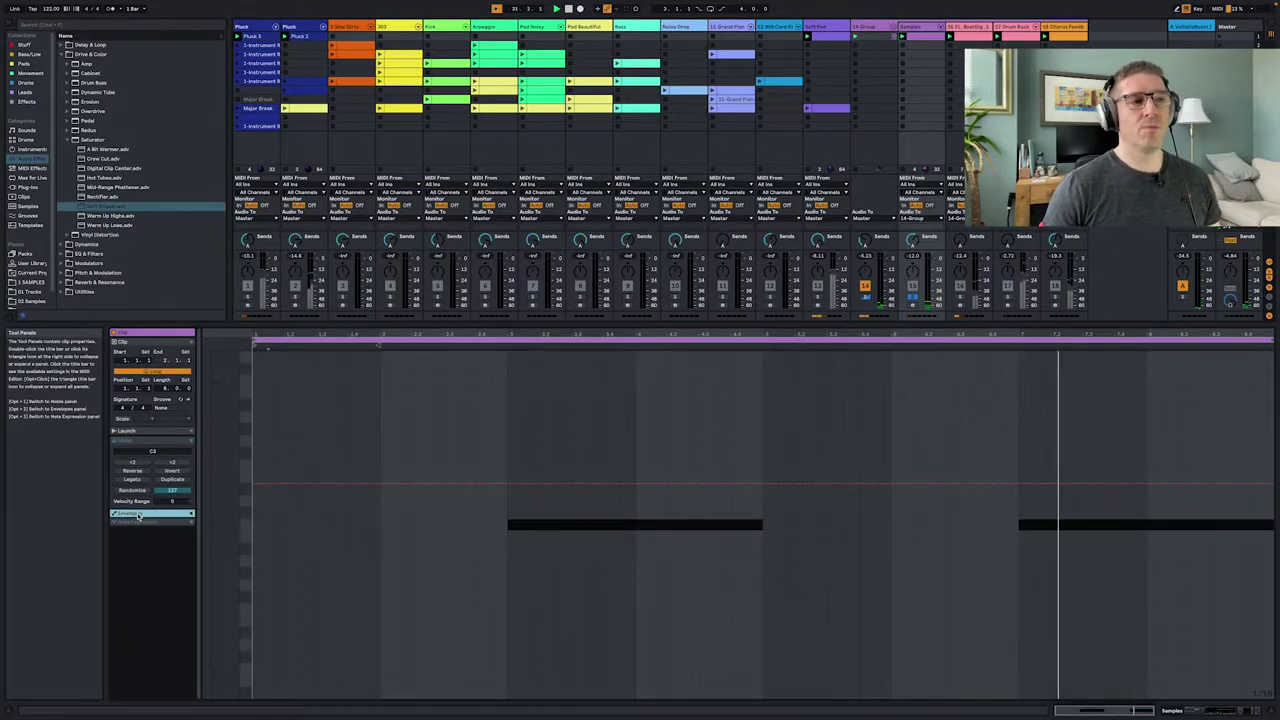
left_click(190, 514)
left_click(132, 524)
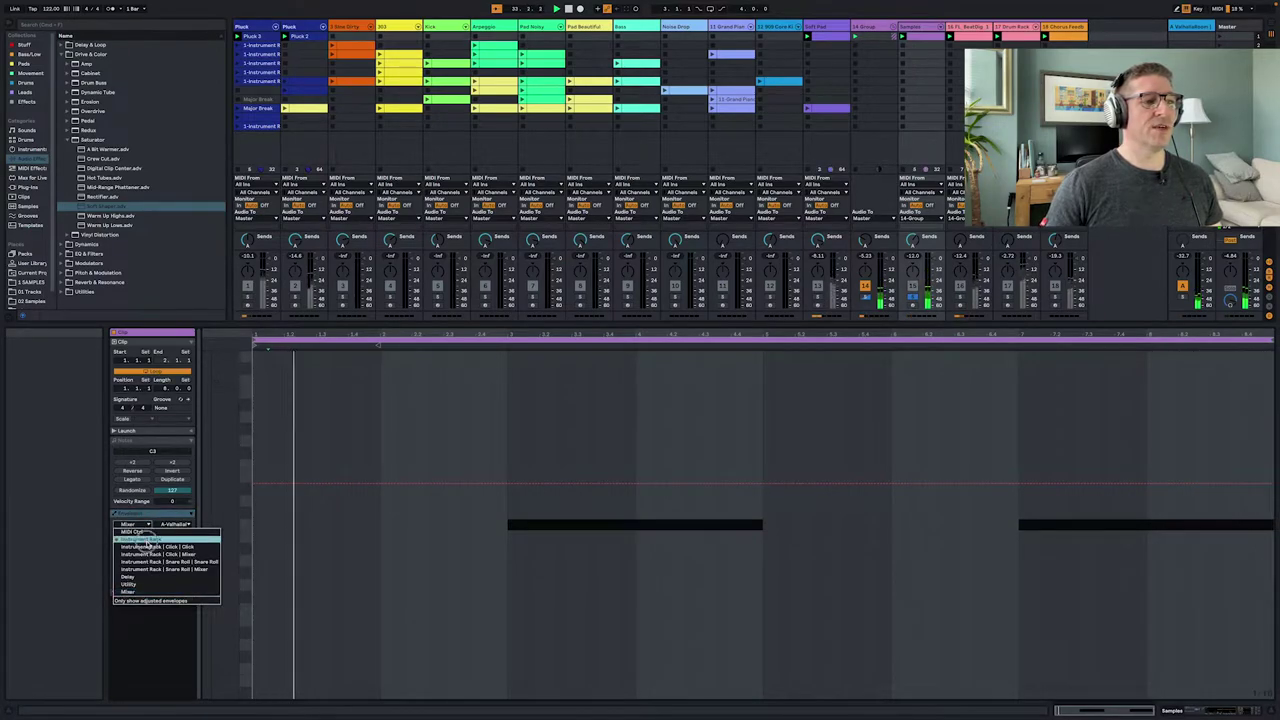
left_click(147, 541)
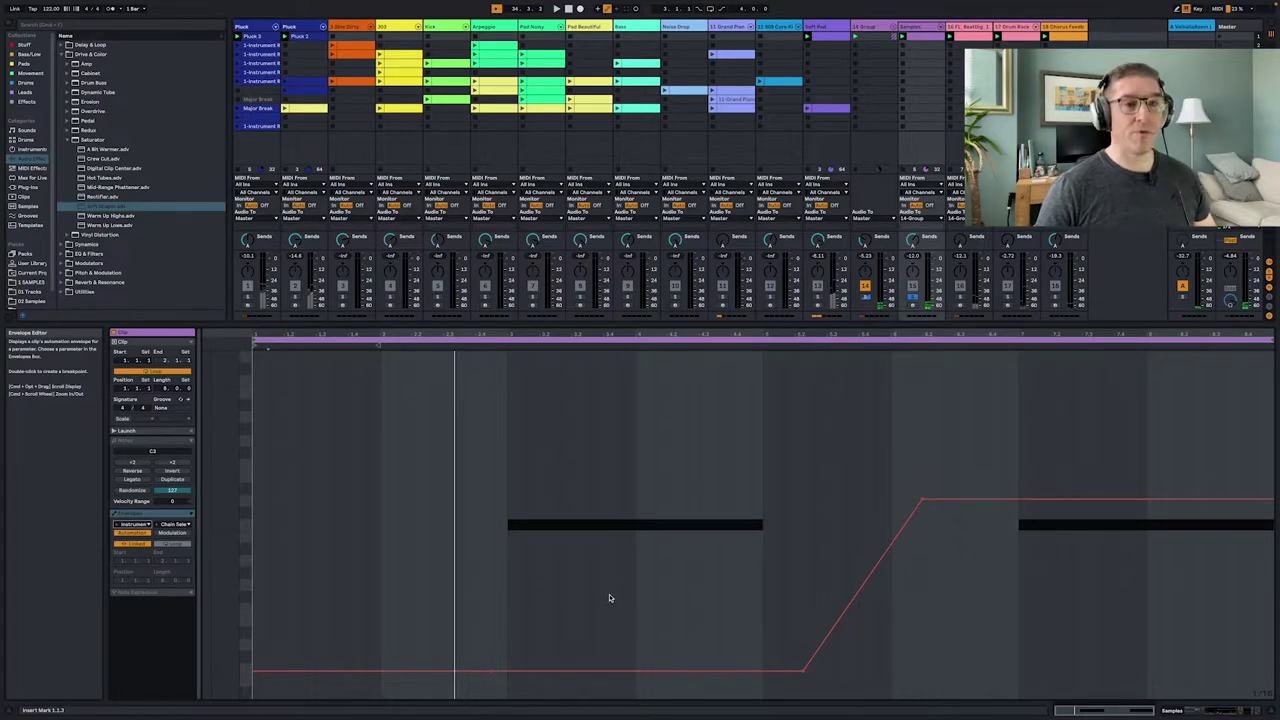
key("shift+Tab")
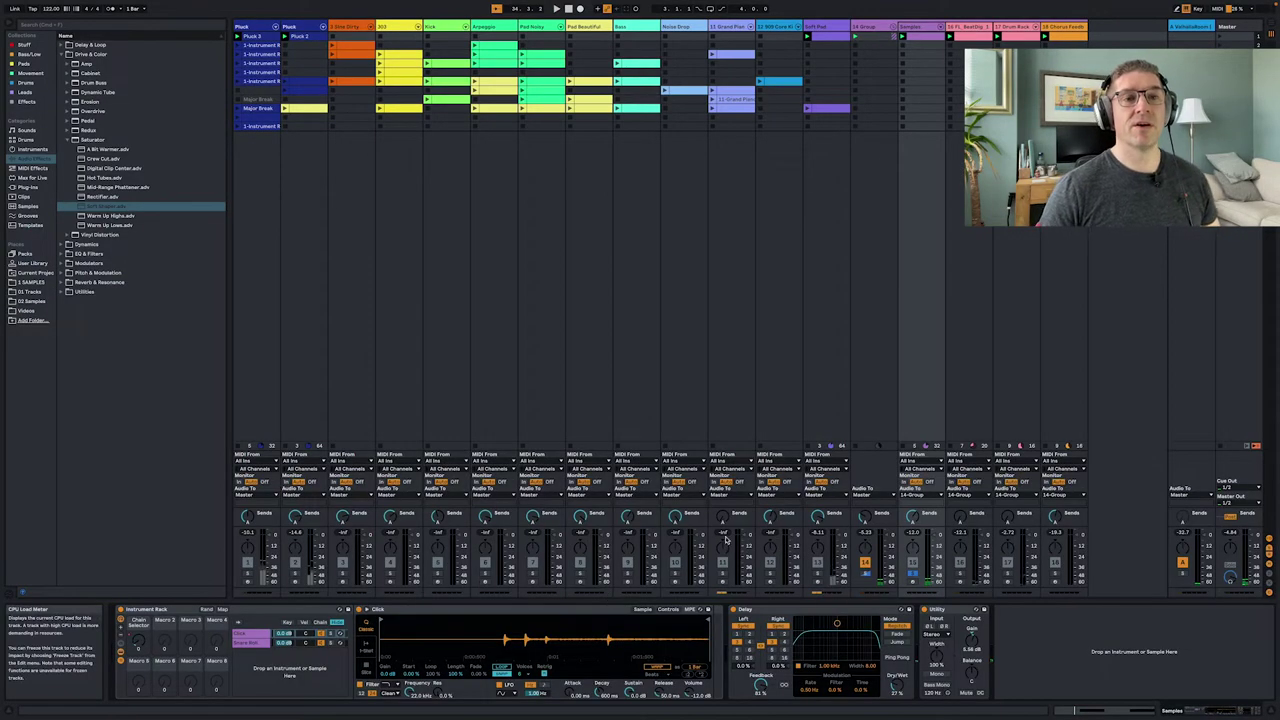
left_click(320, 624)
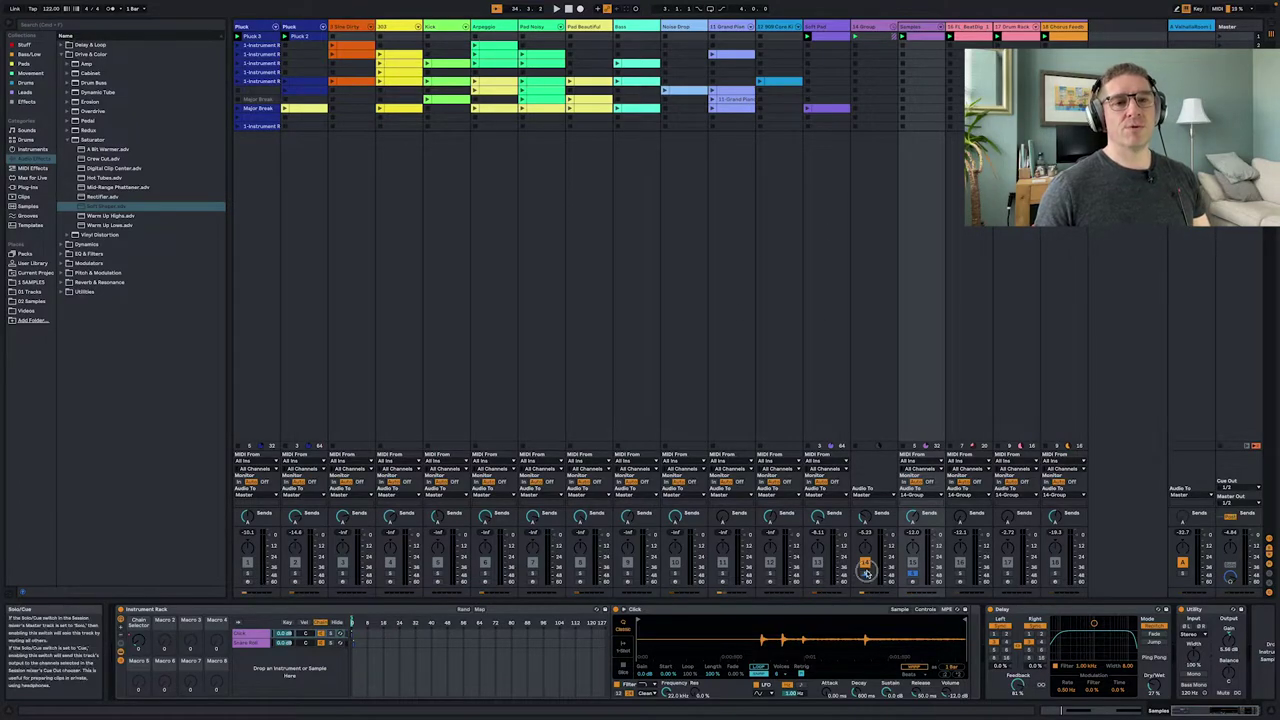
- Play the full 14-Group and compare its sound with Dirt & Grit and Soft Shaper bypassed and re-enabled
key("space")
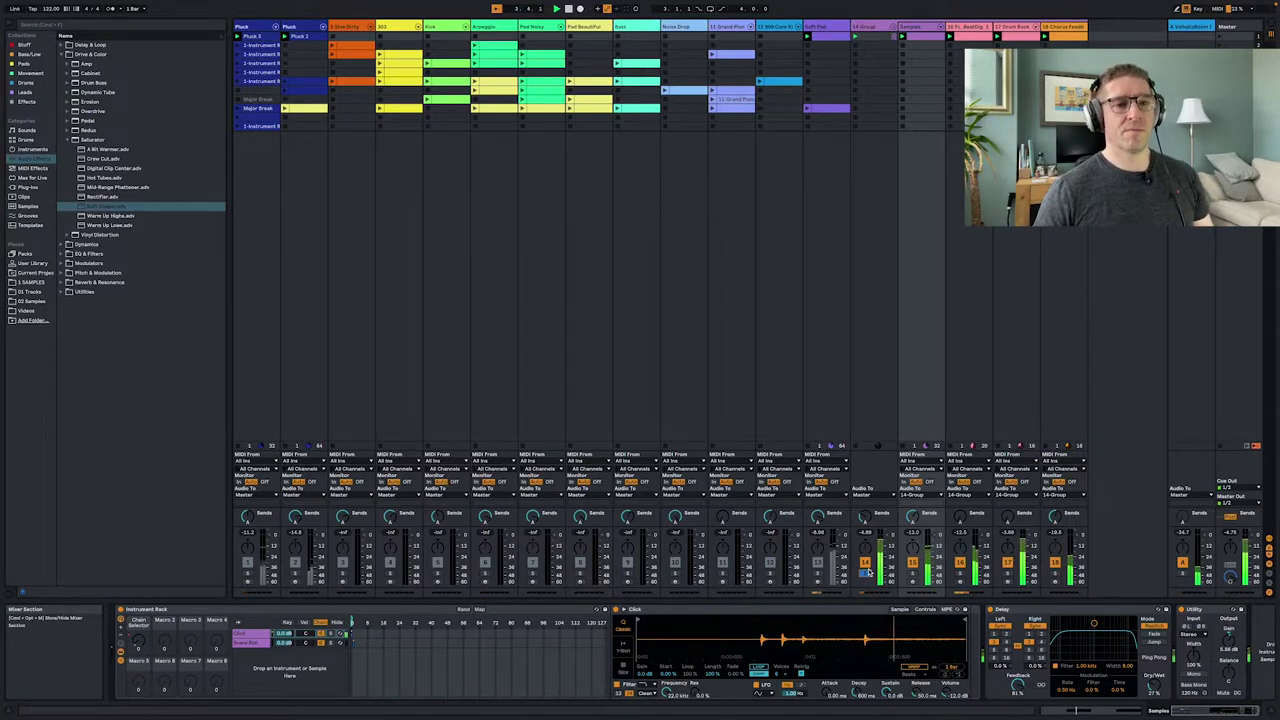
left_click(874, 389)
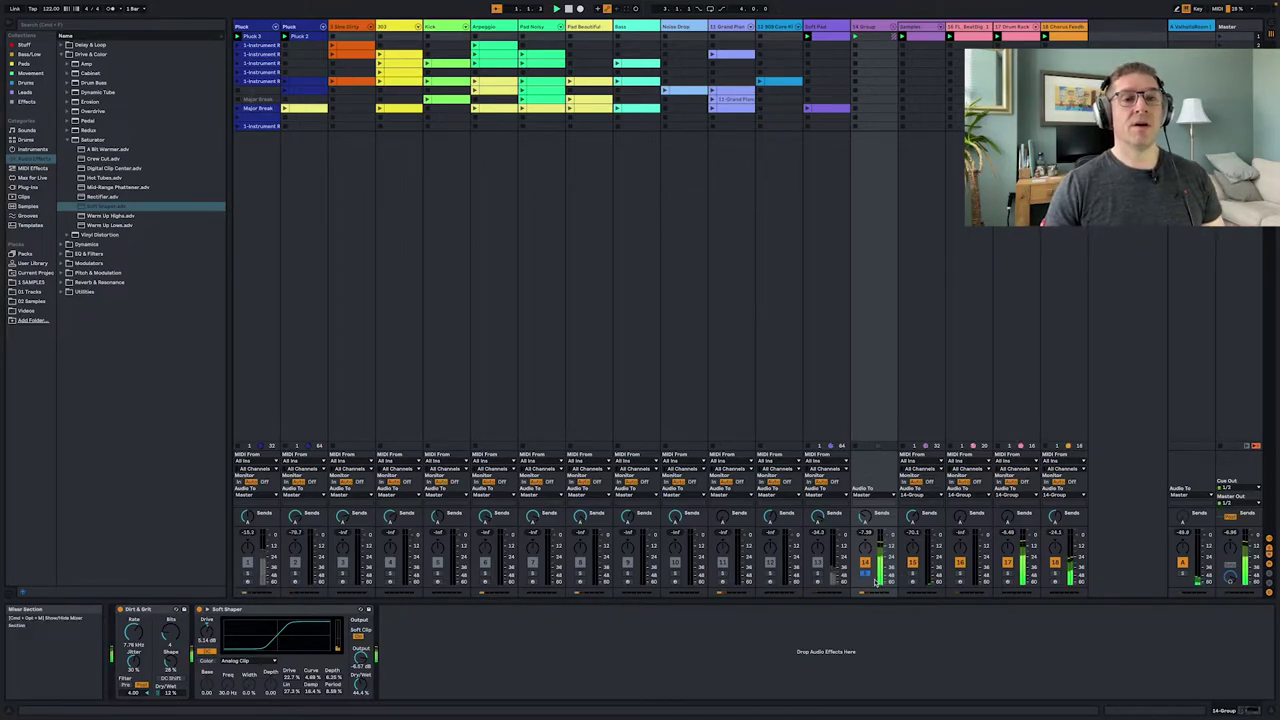
key("space")
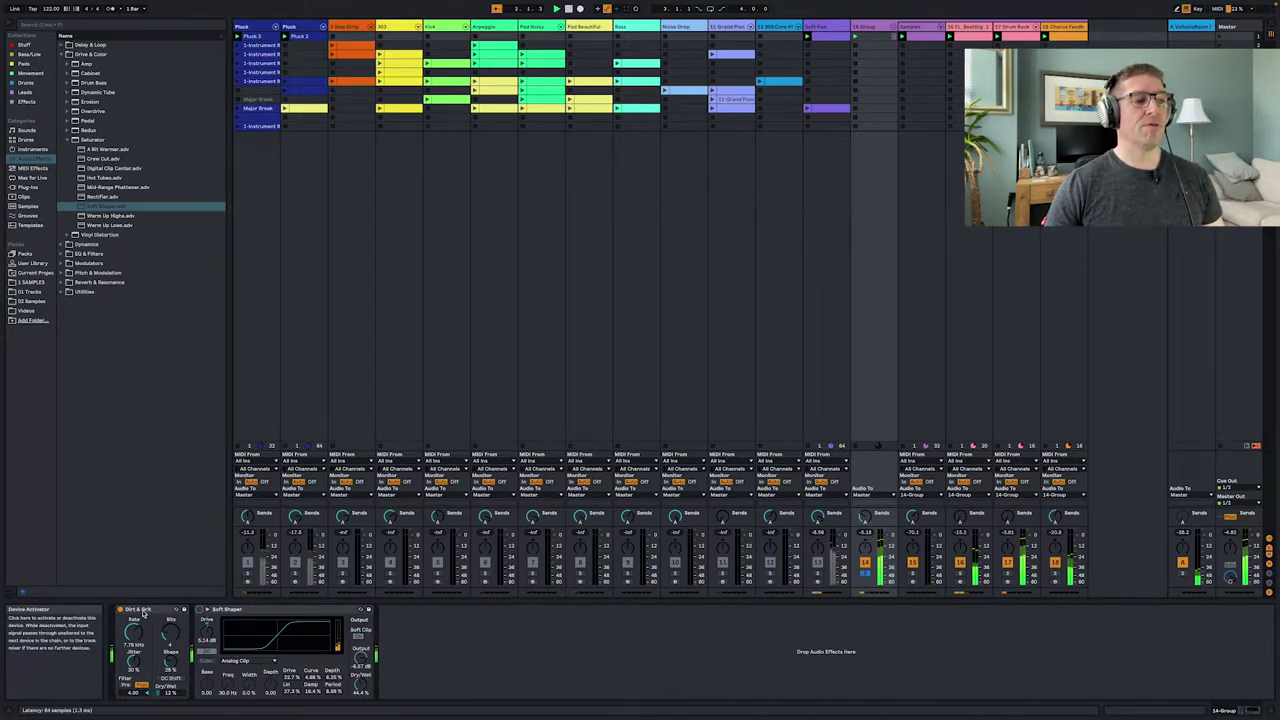
left_click(120, 609)
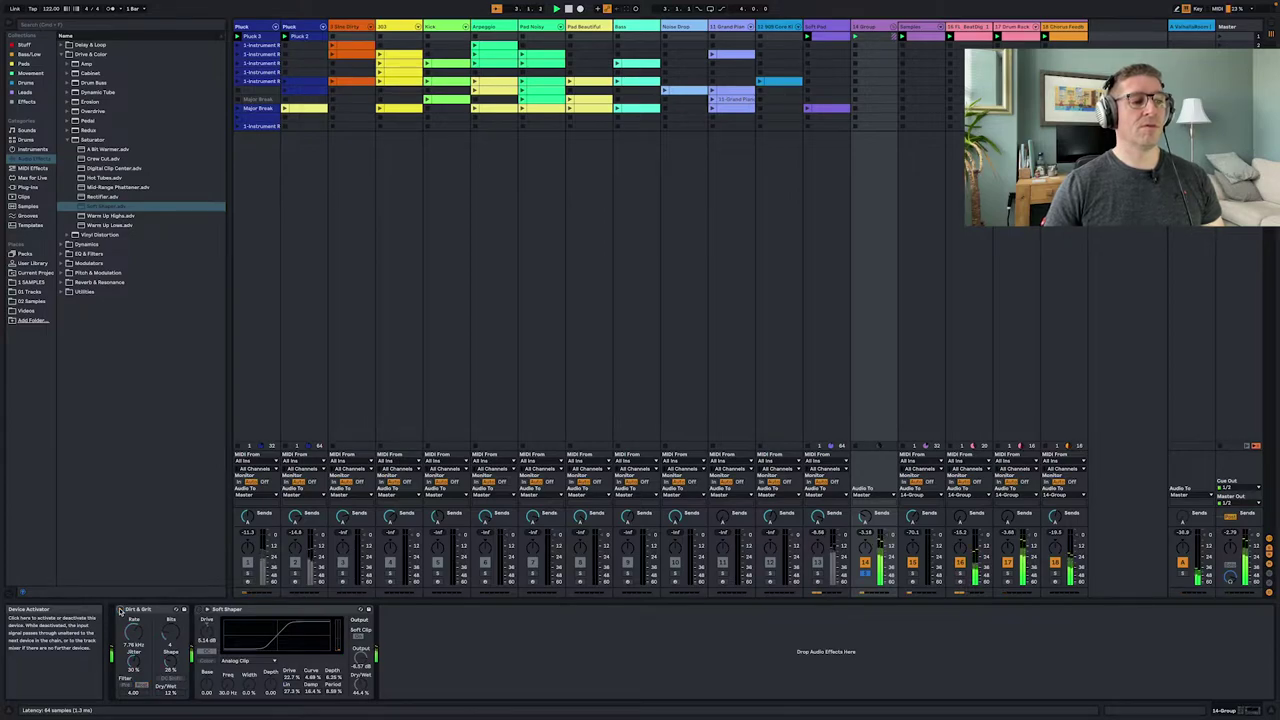
left_click(120, 609)
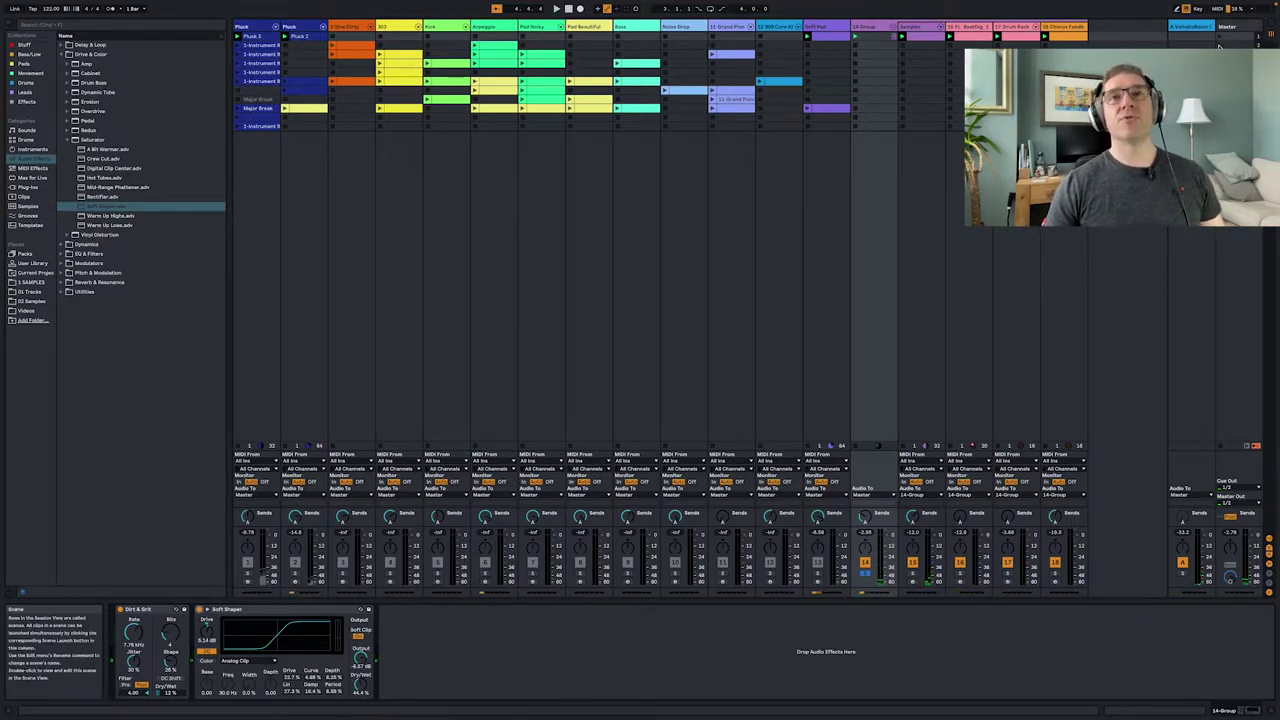
- Launch the second scene and solo the Sine Dirty track with its device chain shown
left_click(1220, 45)
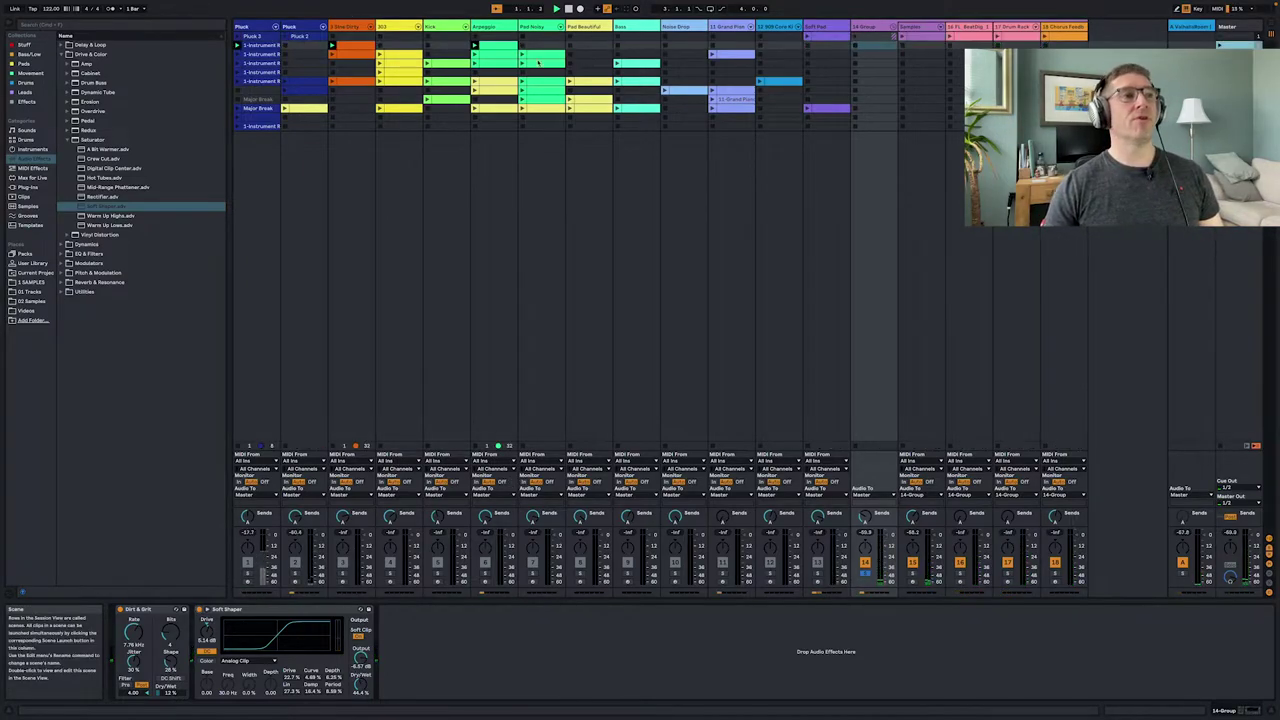
left_click(347, 201)
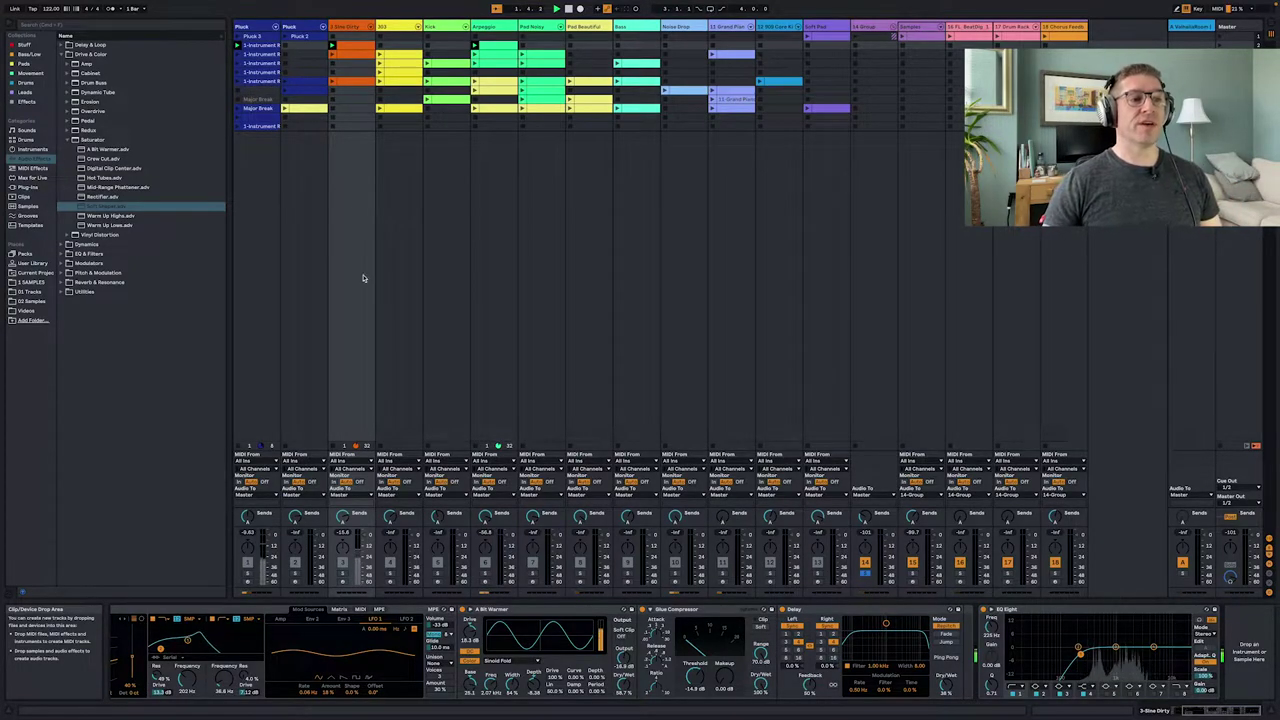
left_click(342, 575)
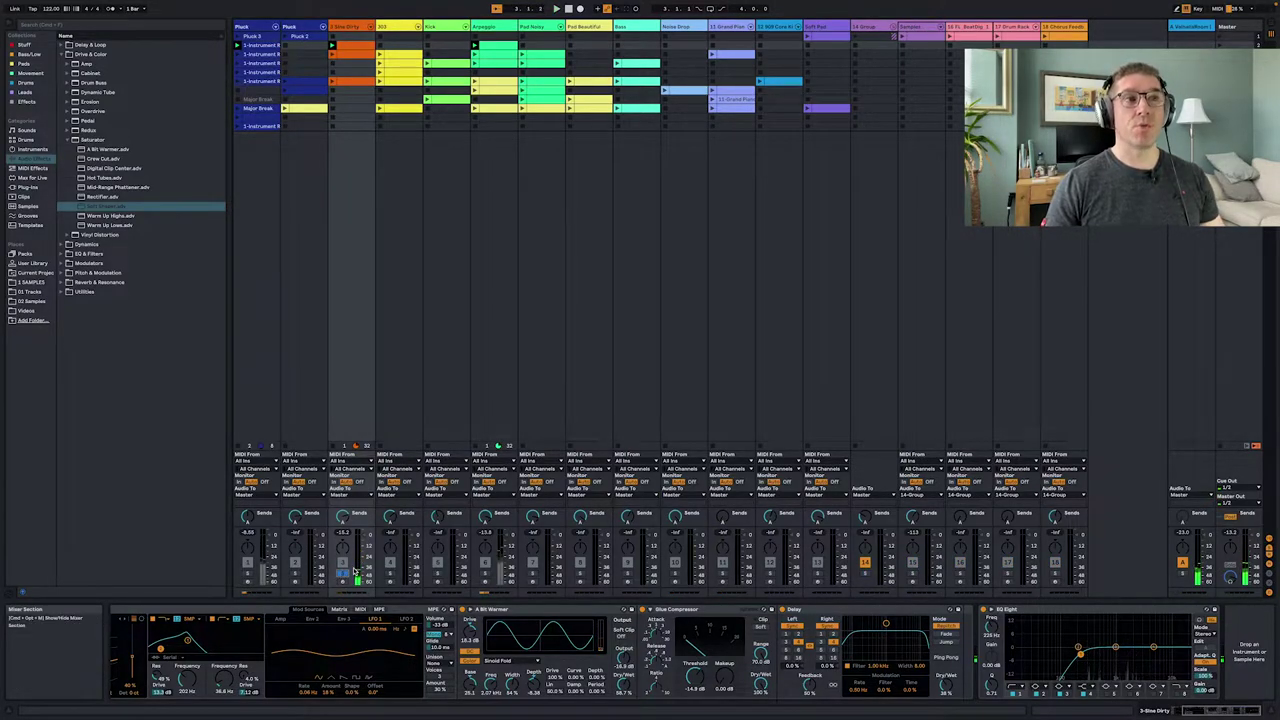
- Solo the Arpeggio track and examine its Reason Rack Plugin from Steerpike and Dual Arpeggio through Europa and Malström to Pulveriser and the compressor
left_click(484, 575)
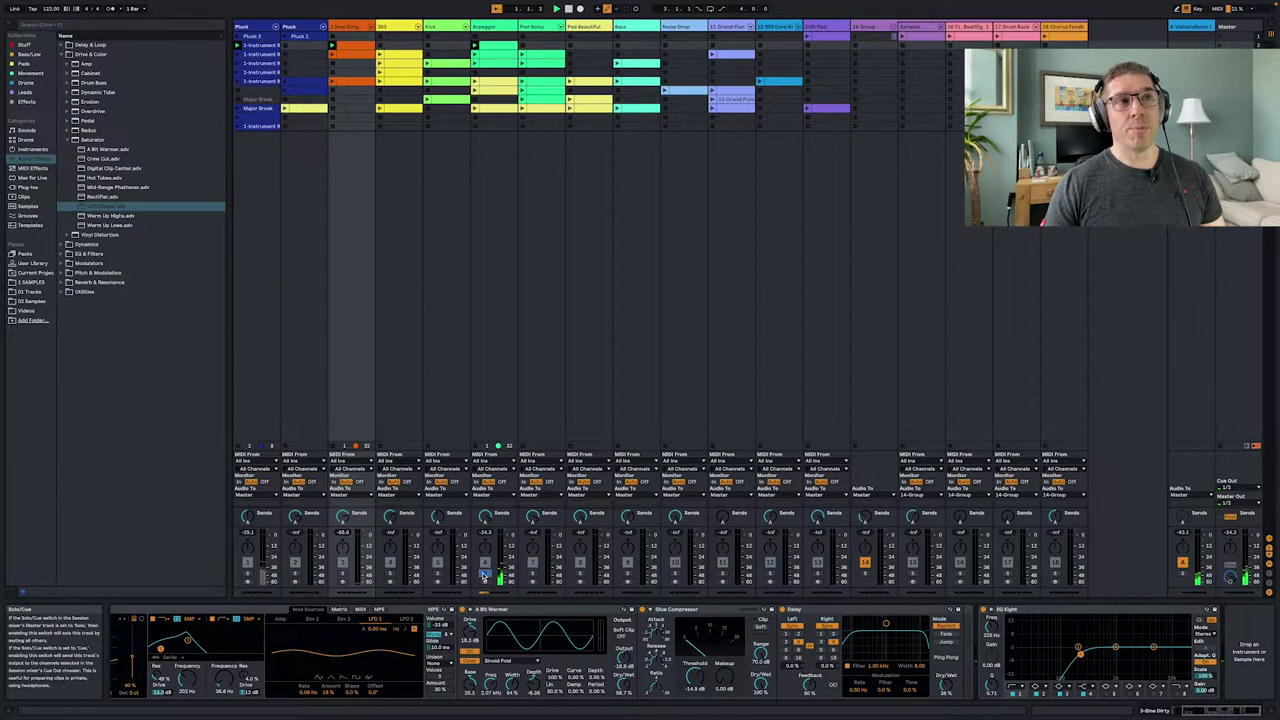
left_click(494, 326)
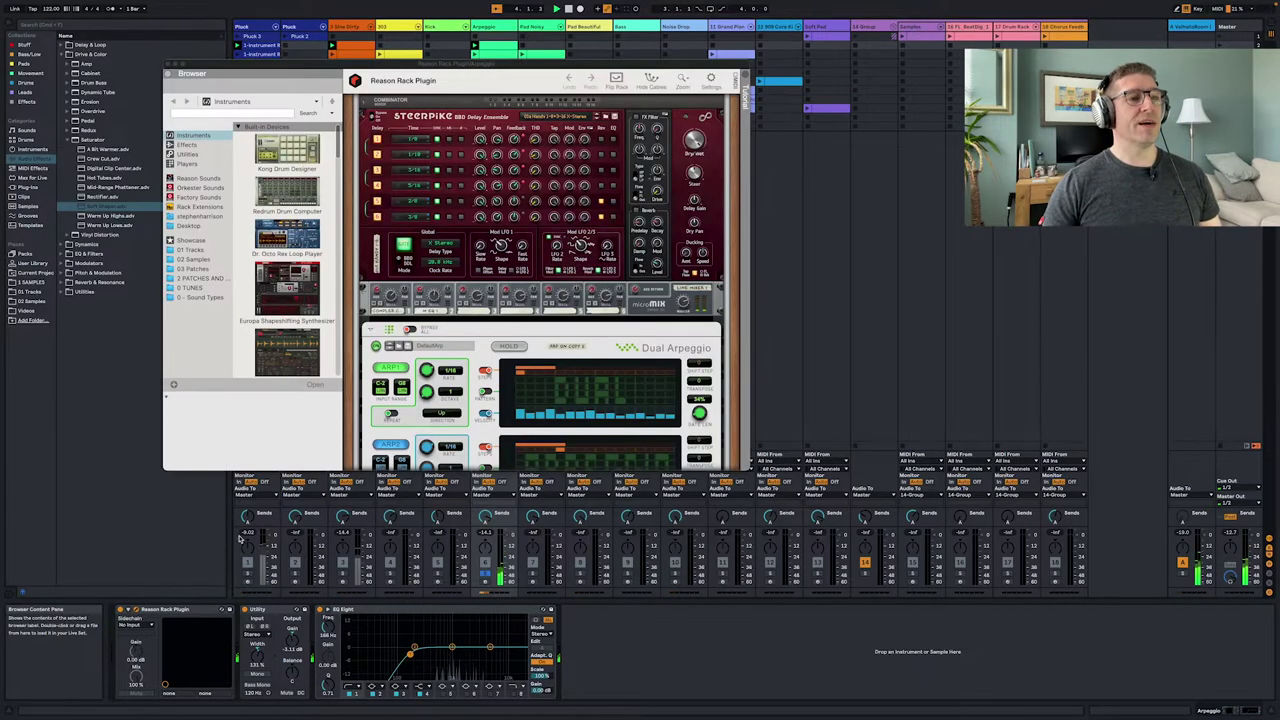
scroll(507, 257, "up", 3)
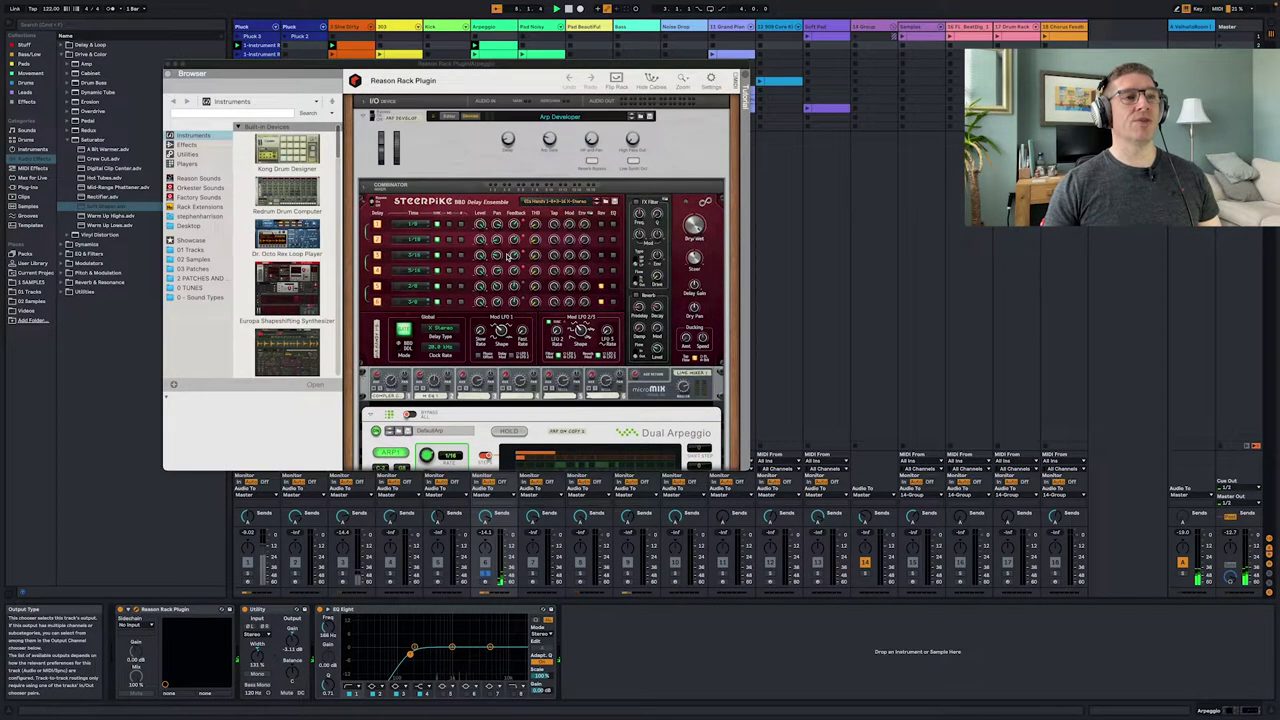
scroll(507, 257, "down", 10)
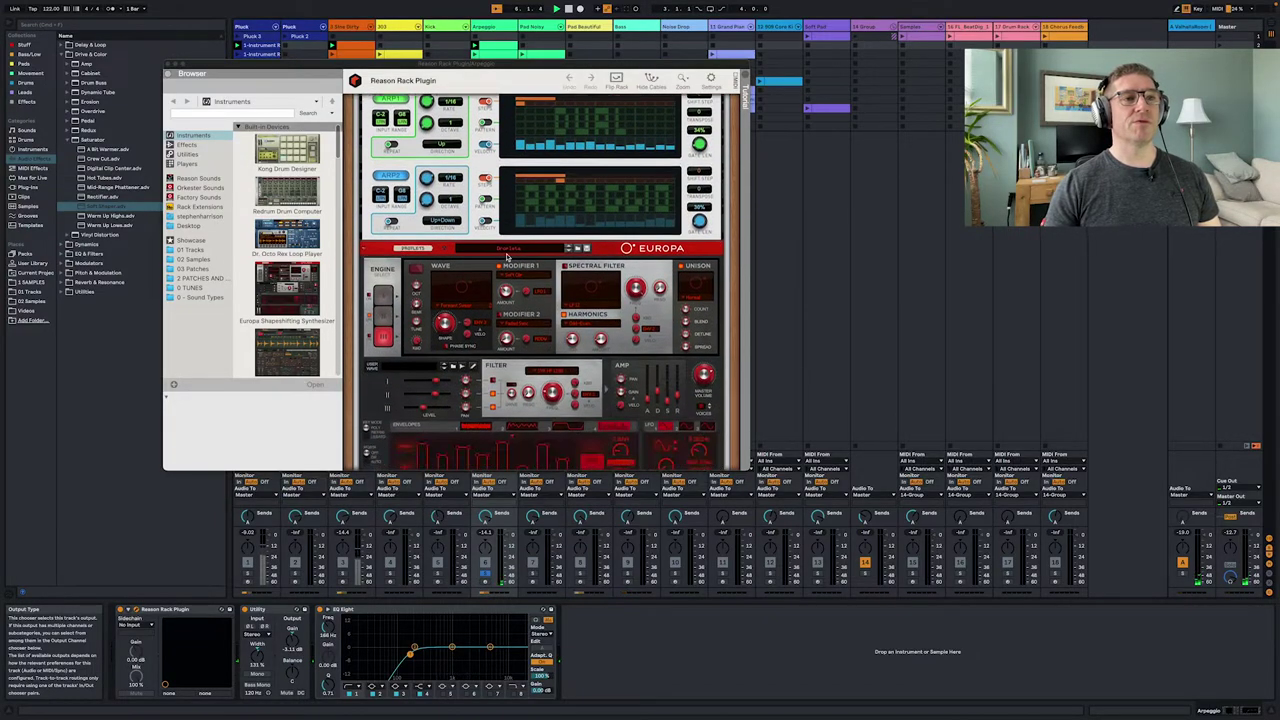
scroll(507, 257, "down", 5)
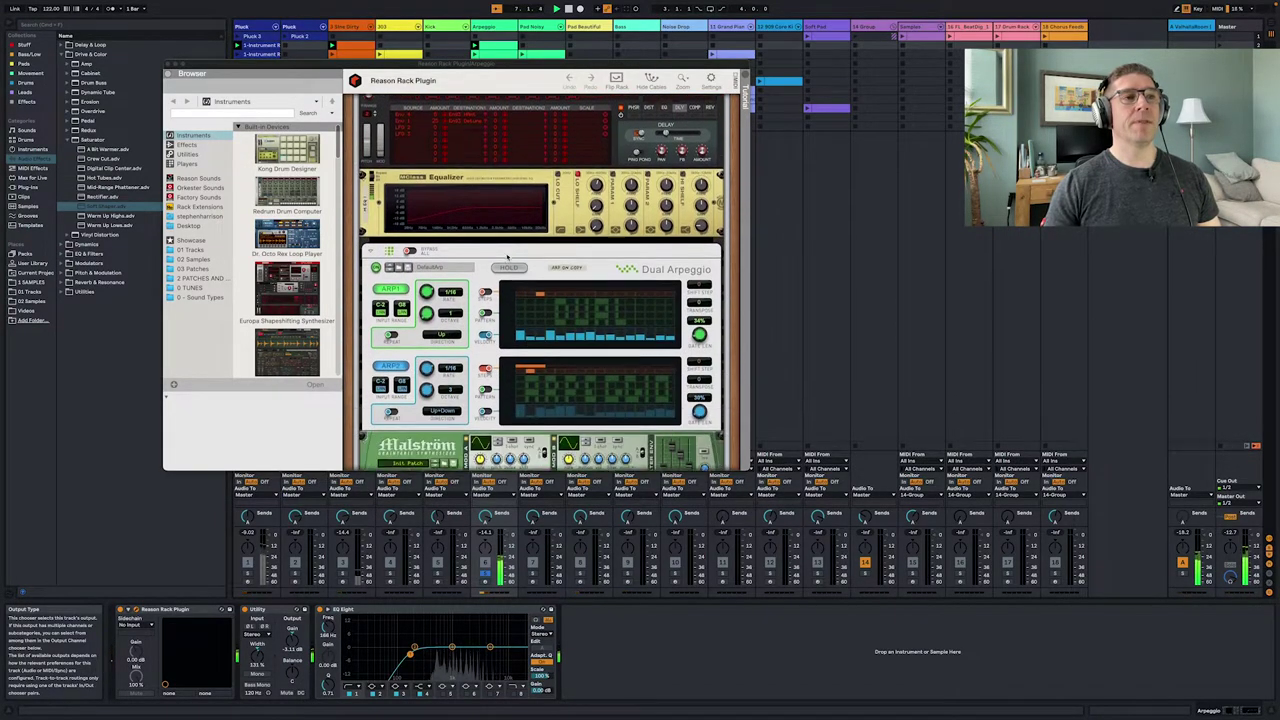
scroll(507, 257, "down", 10)
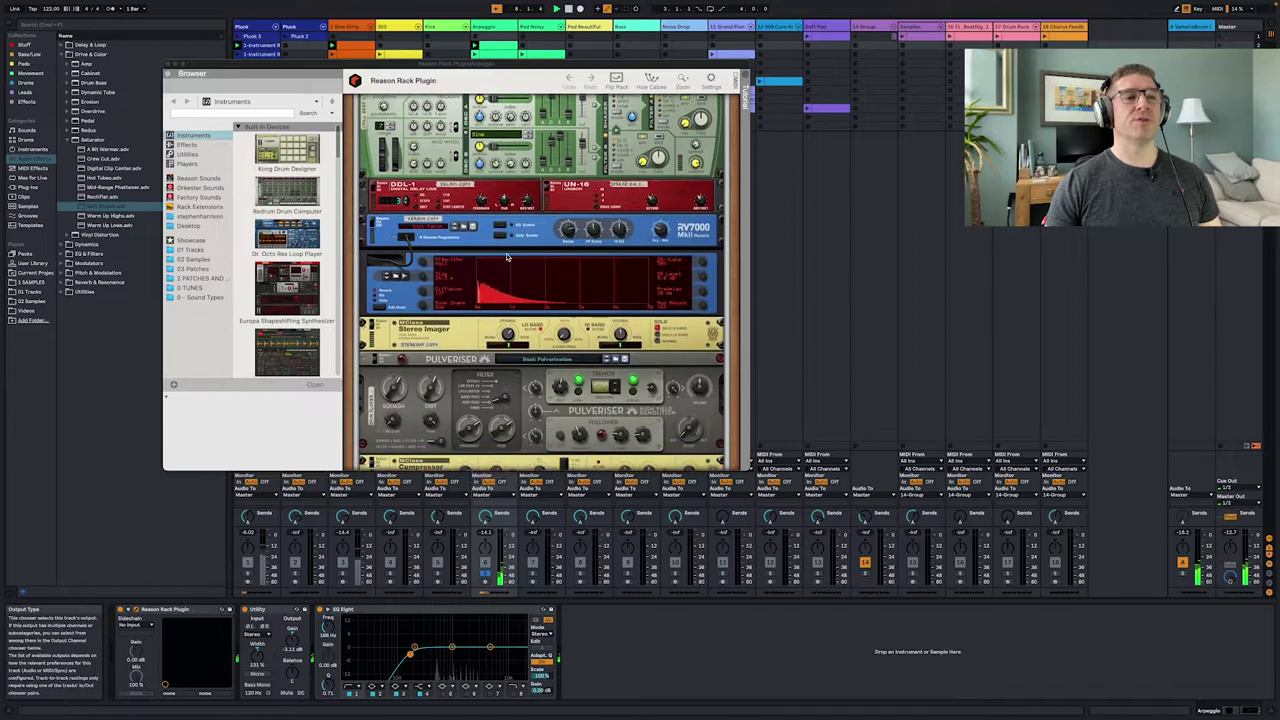
scroll(507, 257, "down", 3)
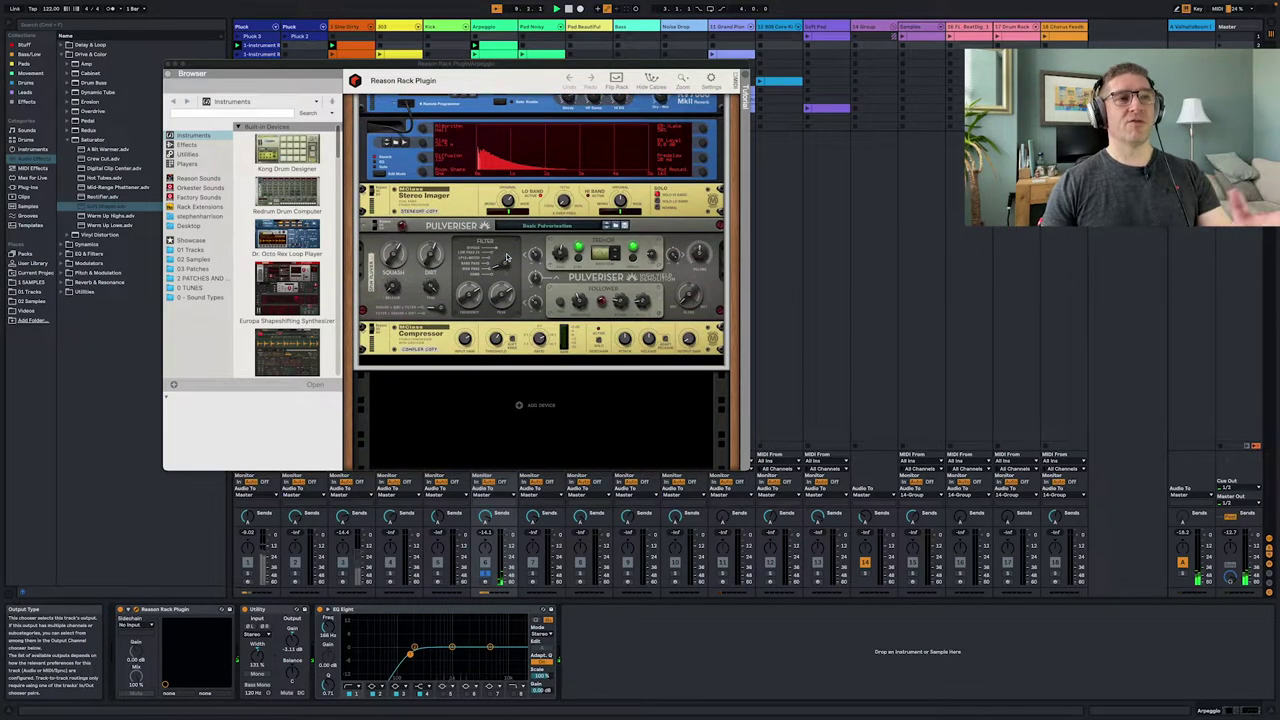
- Close the Arpeggio track's Reason Rack Plugin, remove the track's solo, and play the second scene in full
scroll(512, 262, "up", 12)
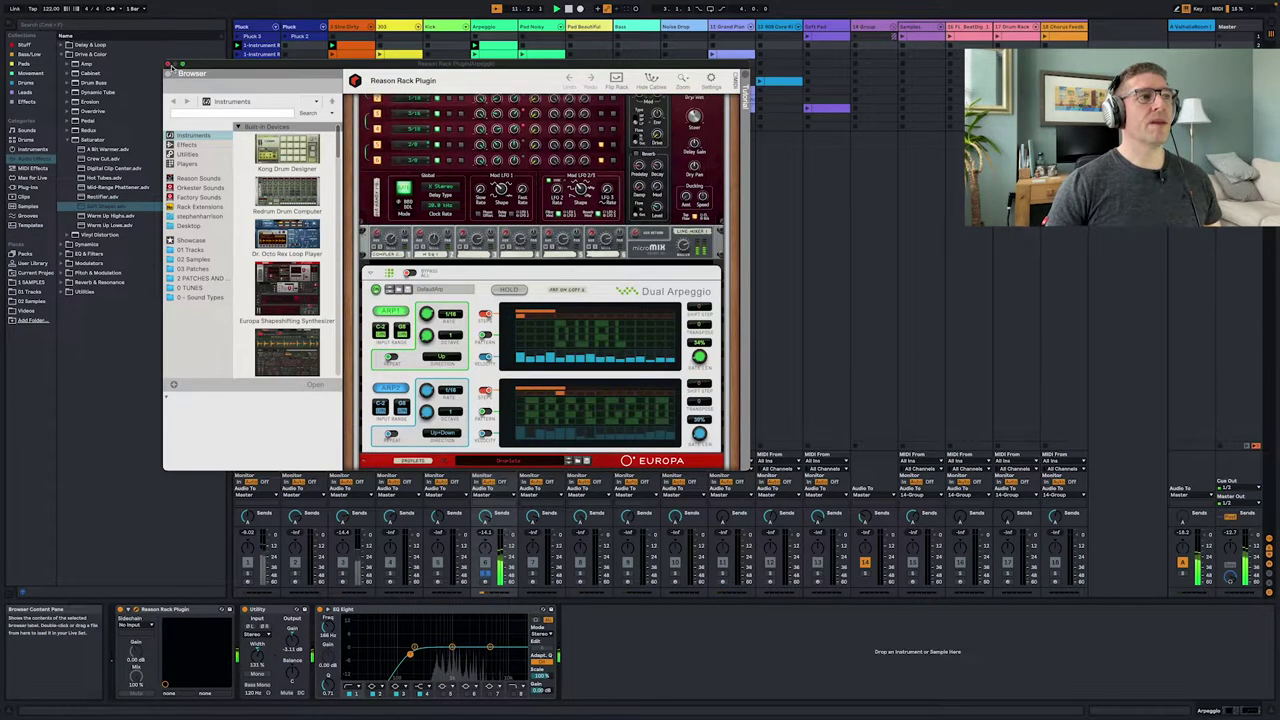
left_click(168, 66)
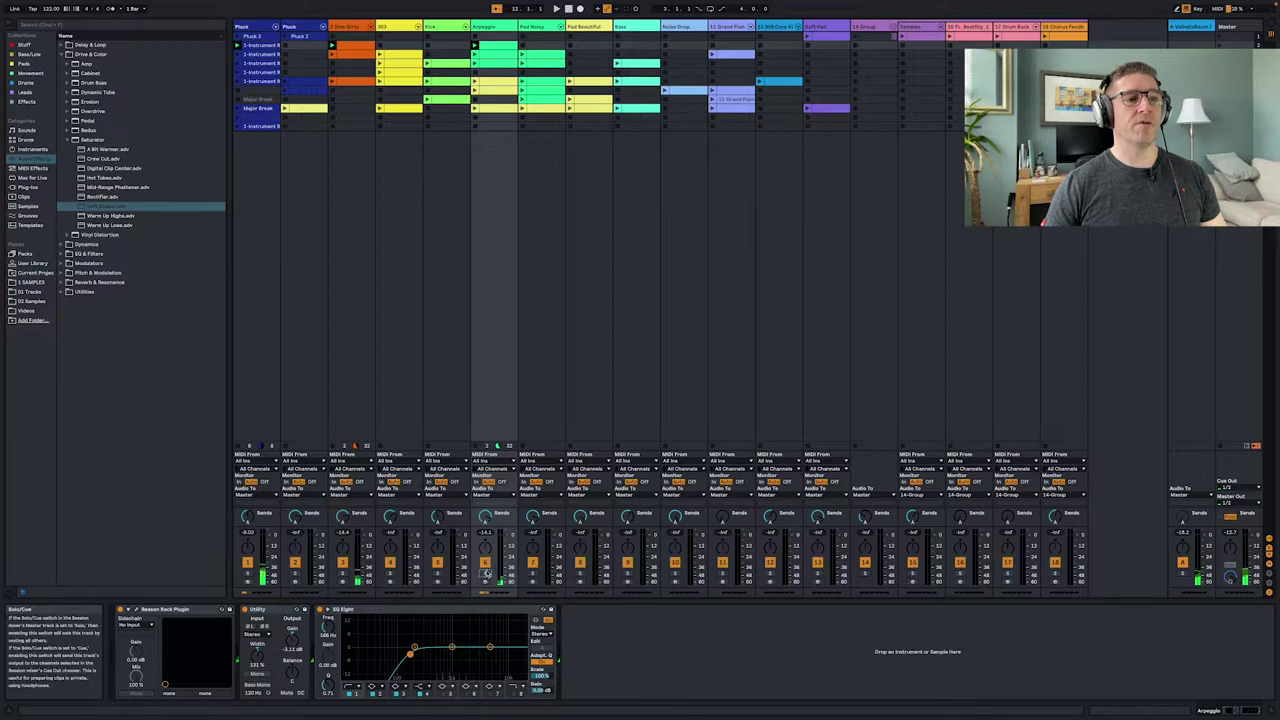
left_click(1219, 44)
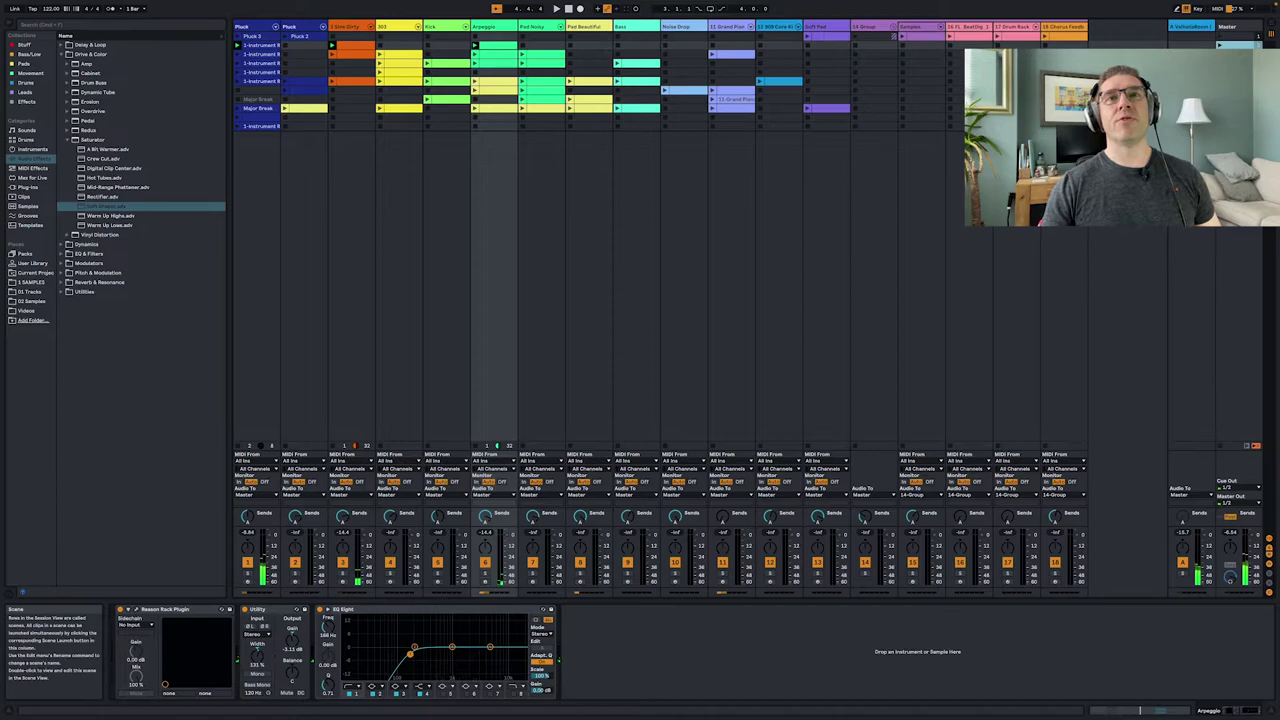
- Launch the third scene and show the 303 track's device chain
left_click(1221, 54)
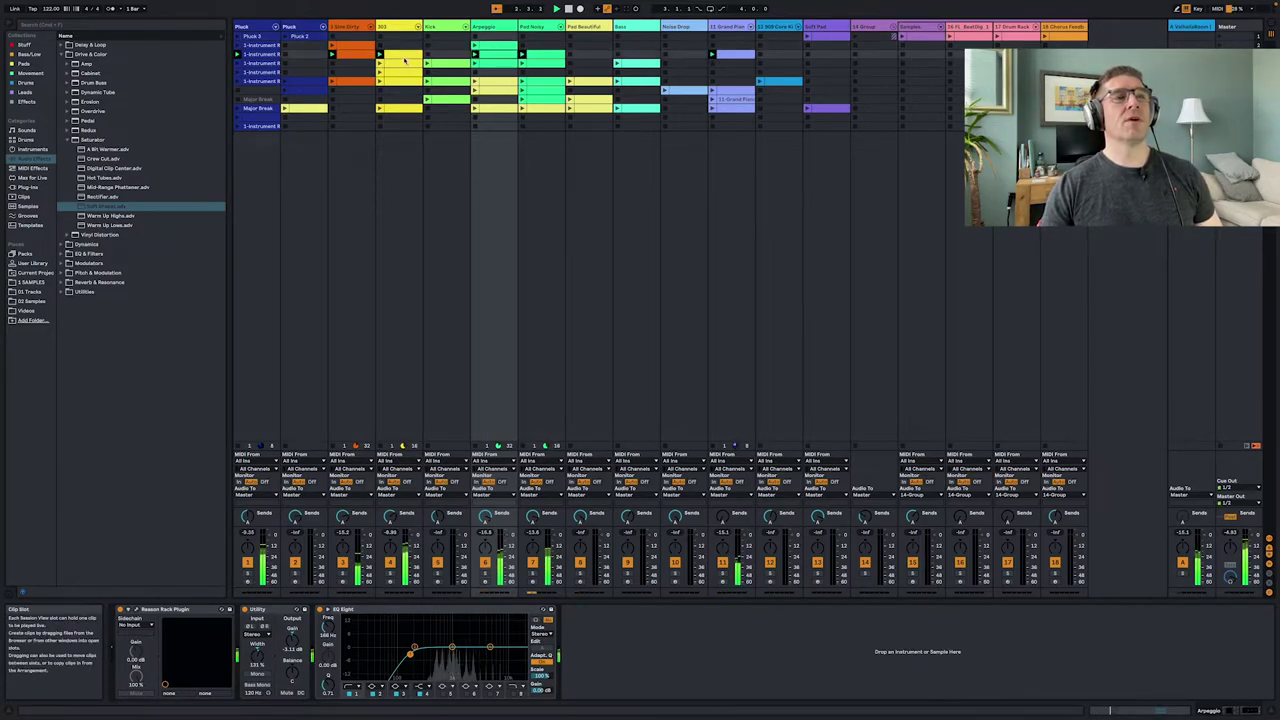
left_click(403, 214)
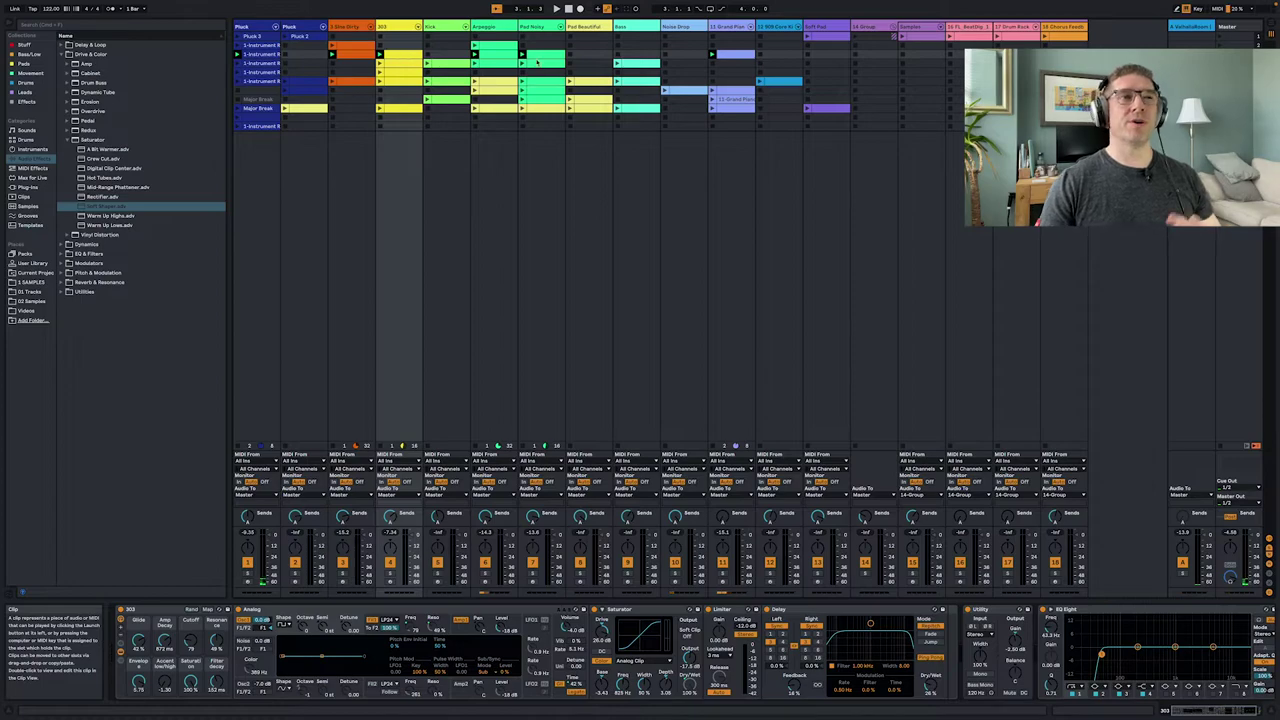
- Solo the Pad Noisy track and view both oscillators of the first Wavetable in its Noise Movement Pad rack
left_click(532, 224)
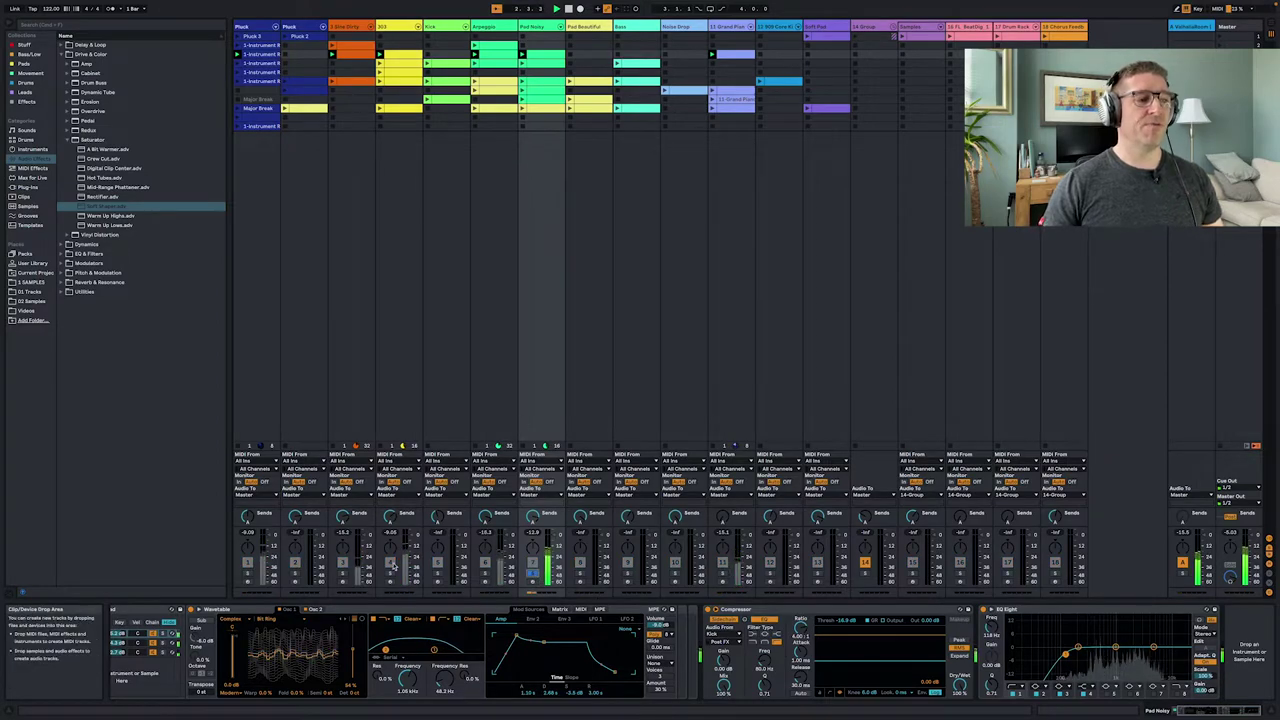
scroll(398, 652, "left", 3)
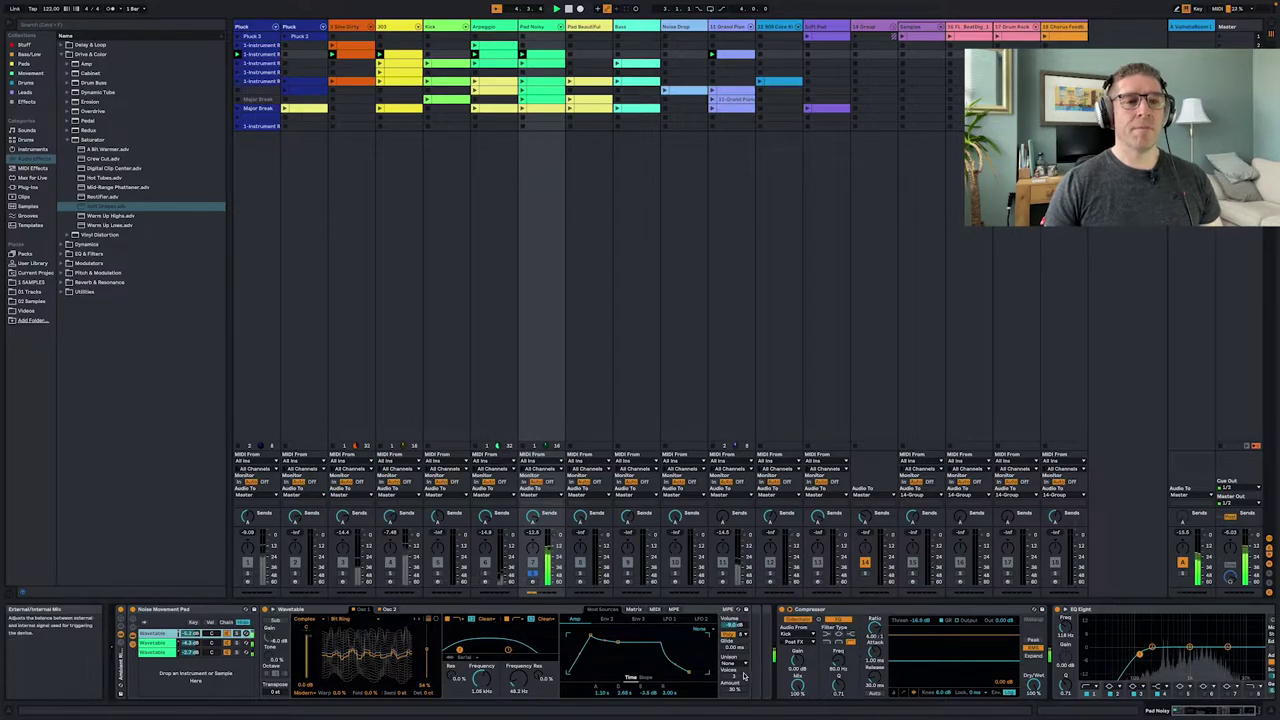
left_click(399, 612)
left_click(362, 610)
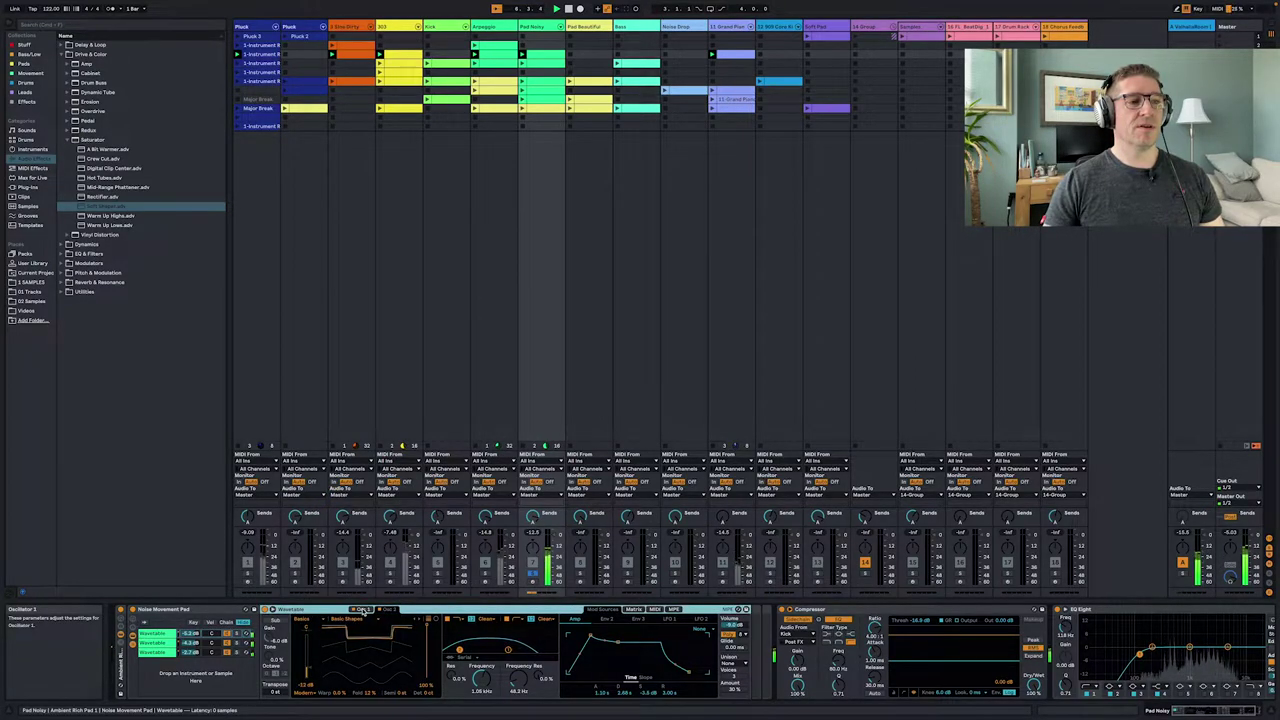
left_click(389, 610)
- Examine Pad Noisy's second and third Wavetable chains, followed by its Compressor, EQ Eight and reverb send
left_click(158, 643)
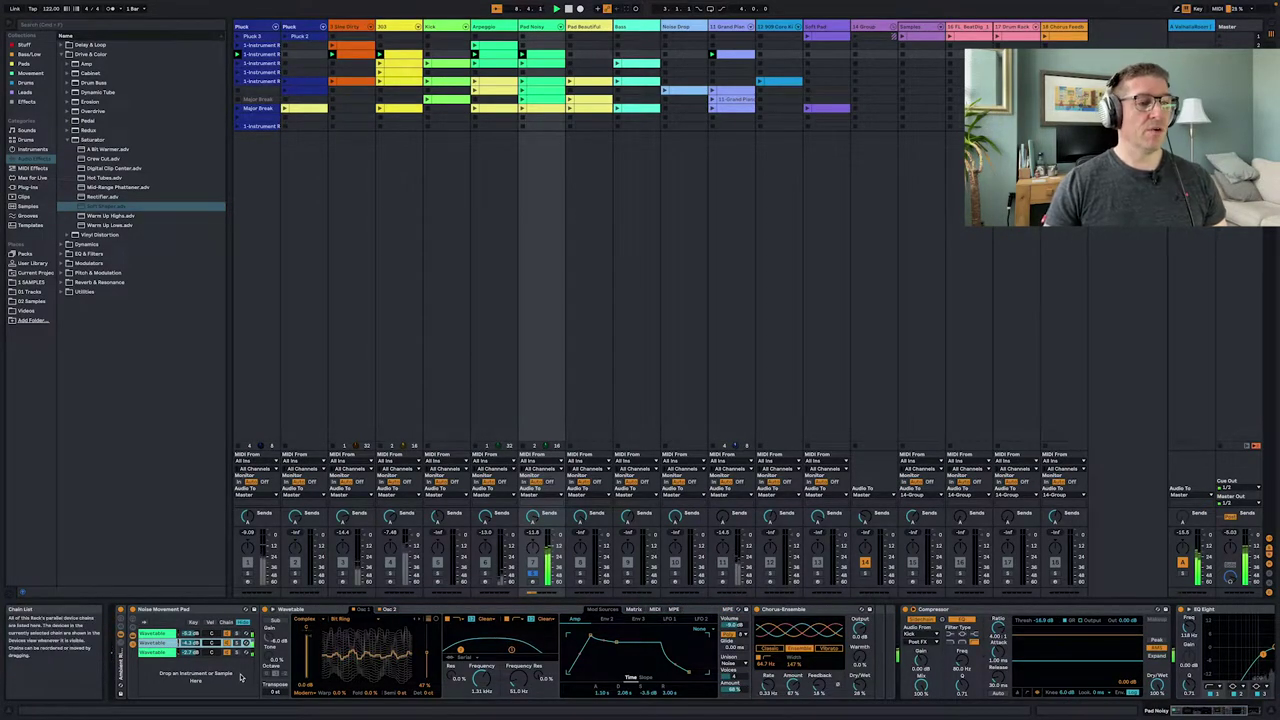
left_click(150, 652)
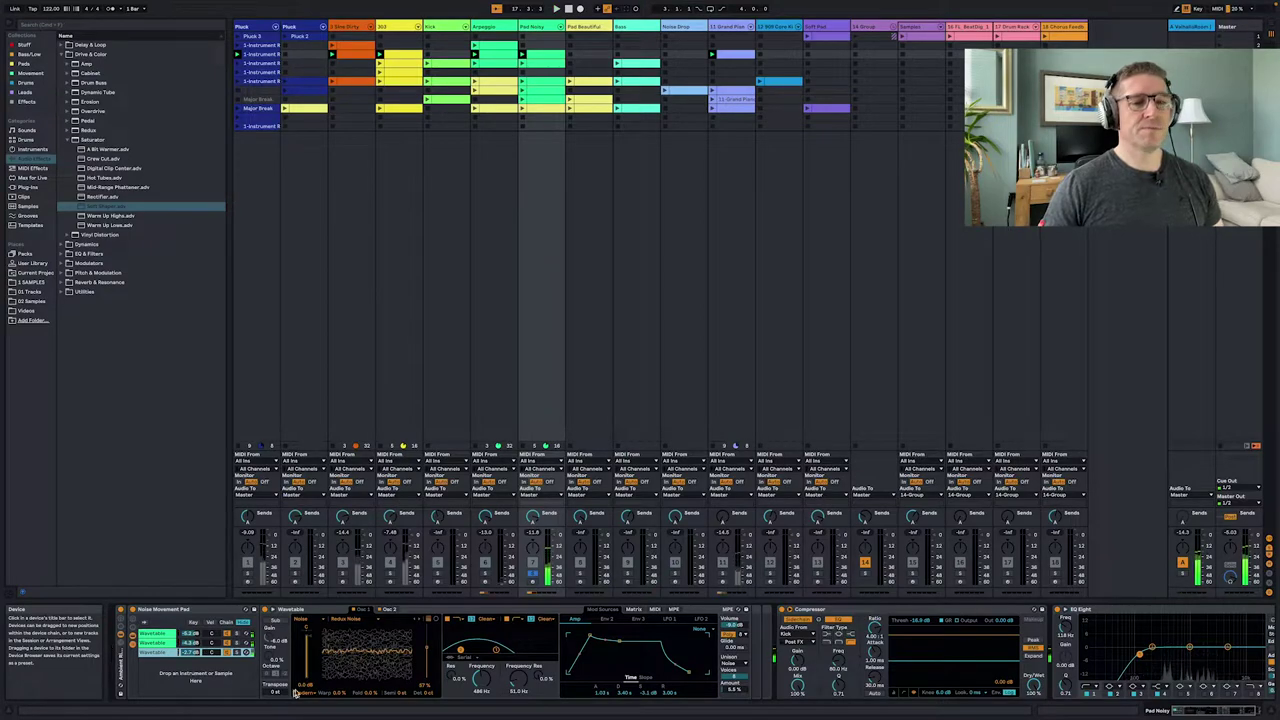
scroll(860, 640, "right", 2)
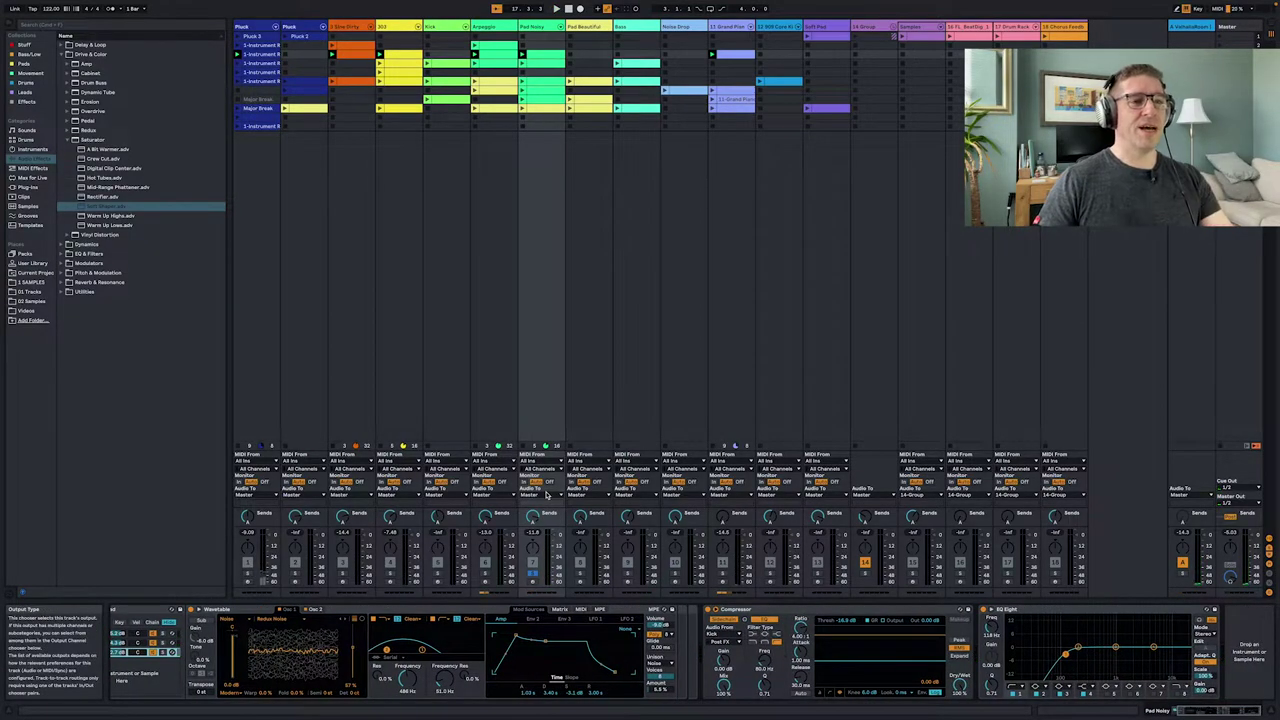
left_click_drag(532, 517, 532, 515)
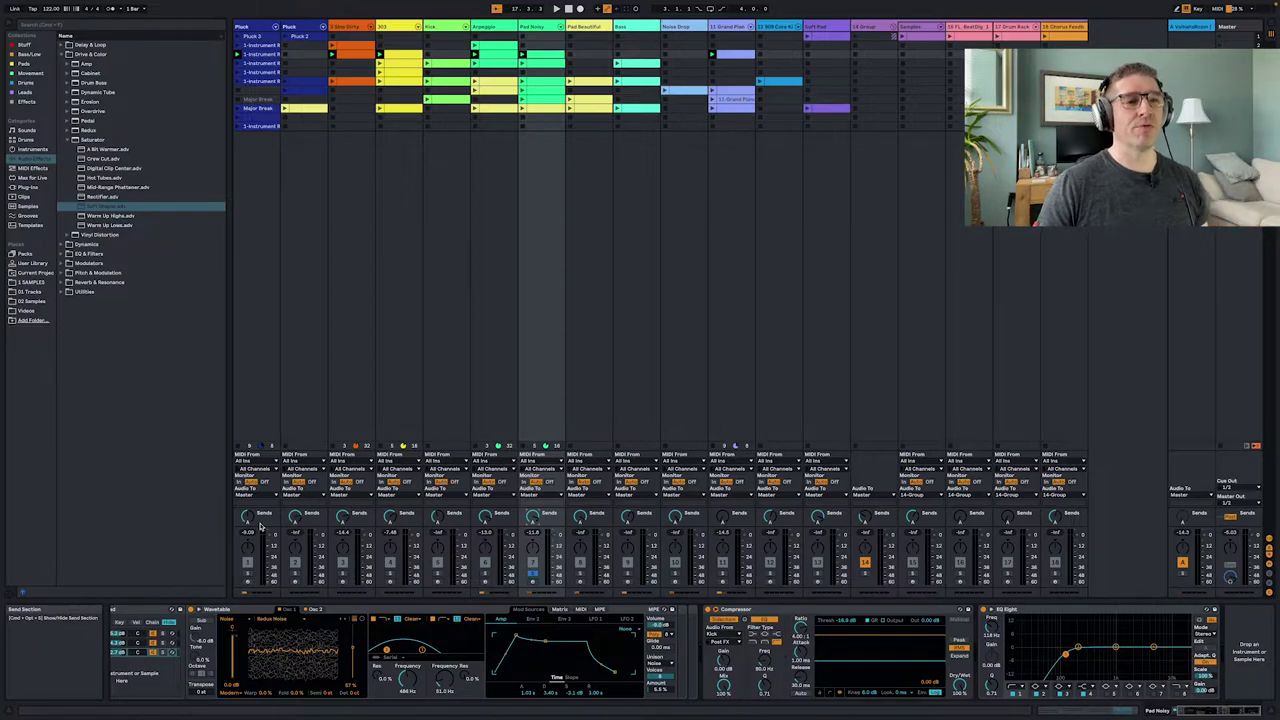
- Solo the Grand Piano track, review its ValhallaRoom reverb settings, and close the plug-in window
left_click(751, 55)
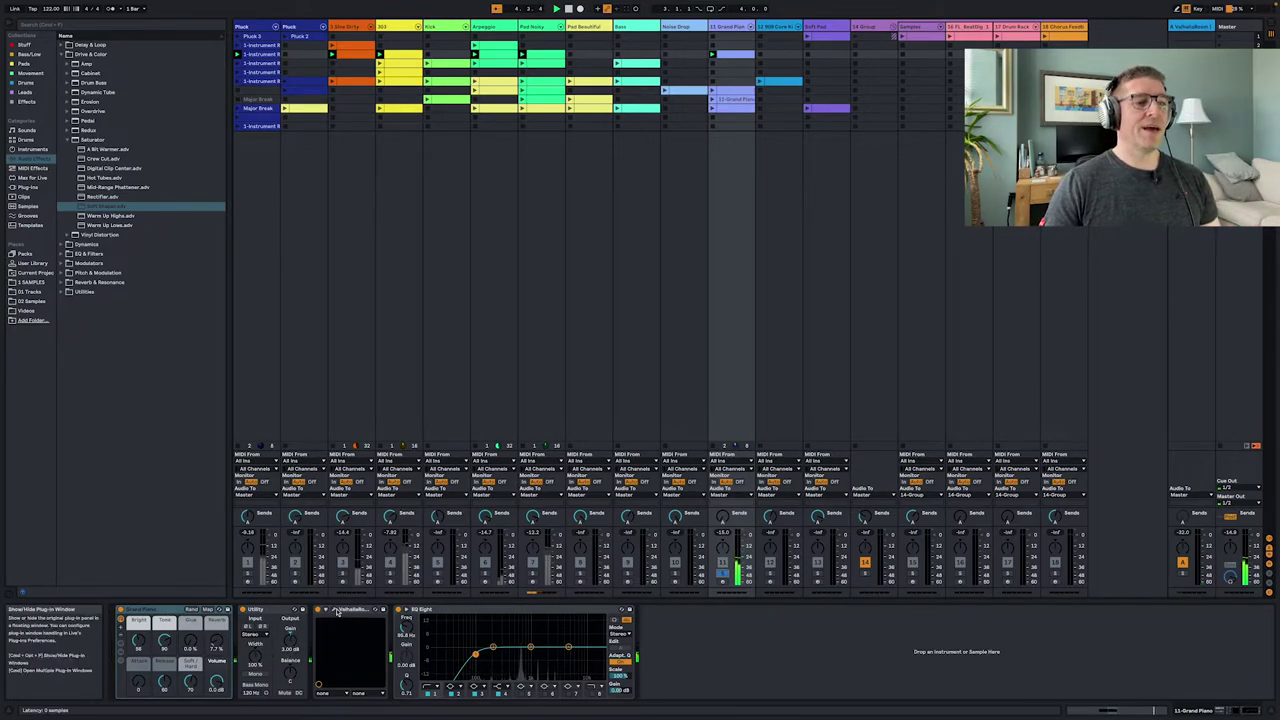
left_click(337, 612)
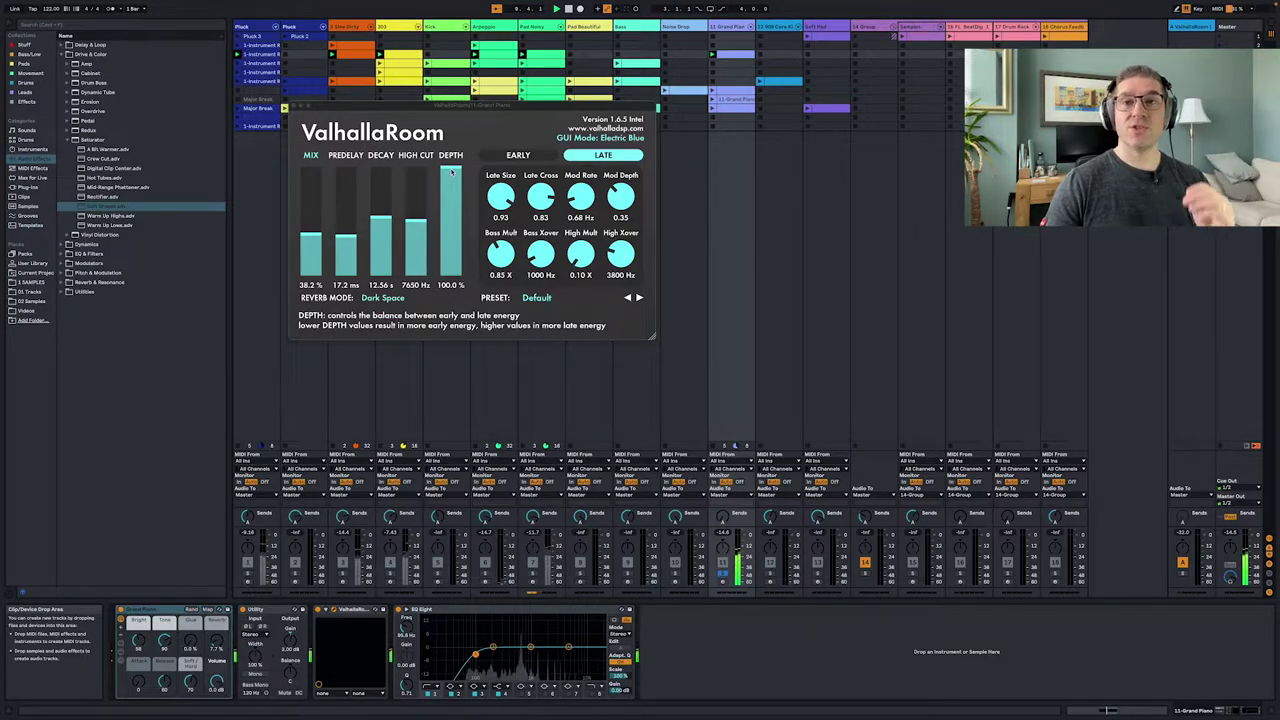
left_click(289, 104)
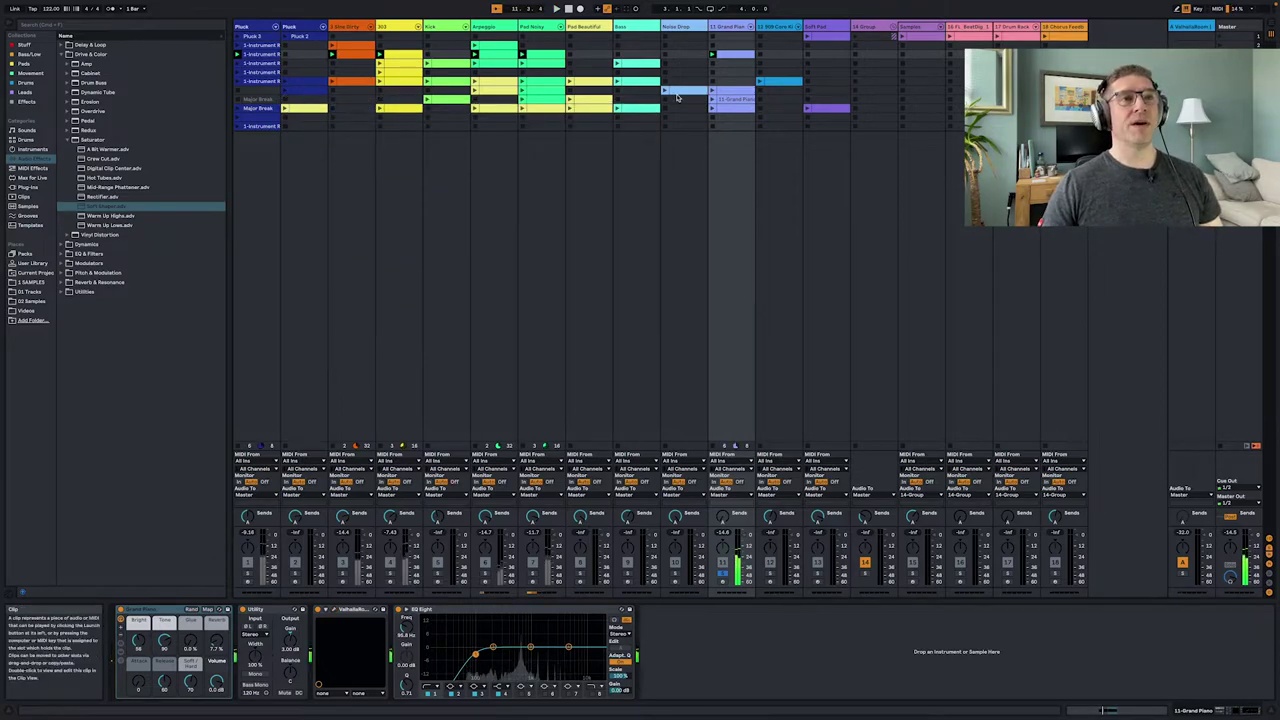
- Launch the Grand Piano clip in the Noise Drop row and compare it dry and with the ValhallaRoom send raised to -7.3 dB
left_click(710, 91)
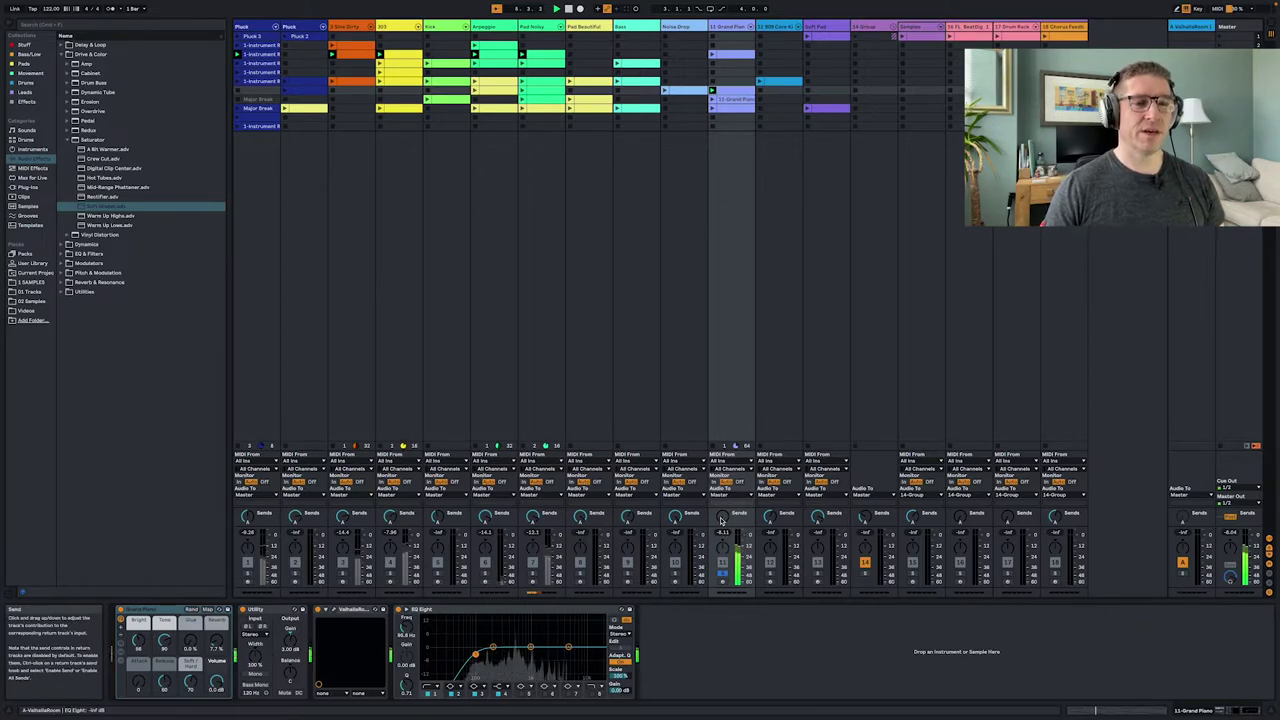
left_click_drag(722, 520, 722, 492)
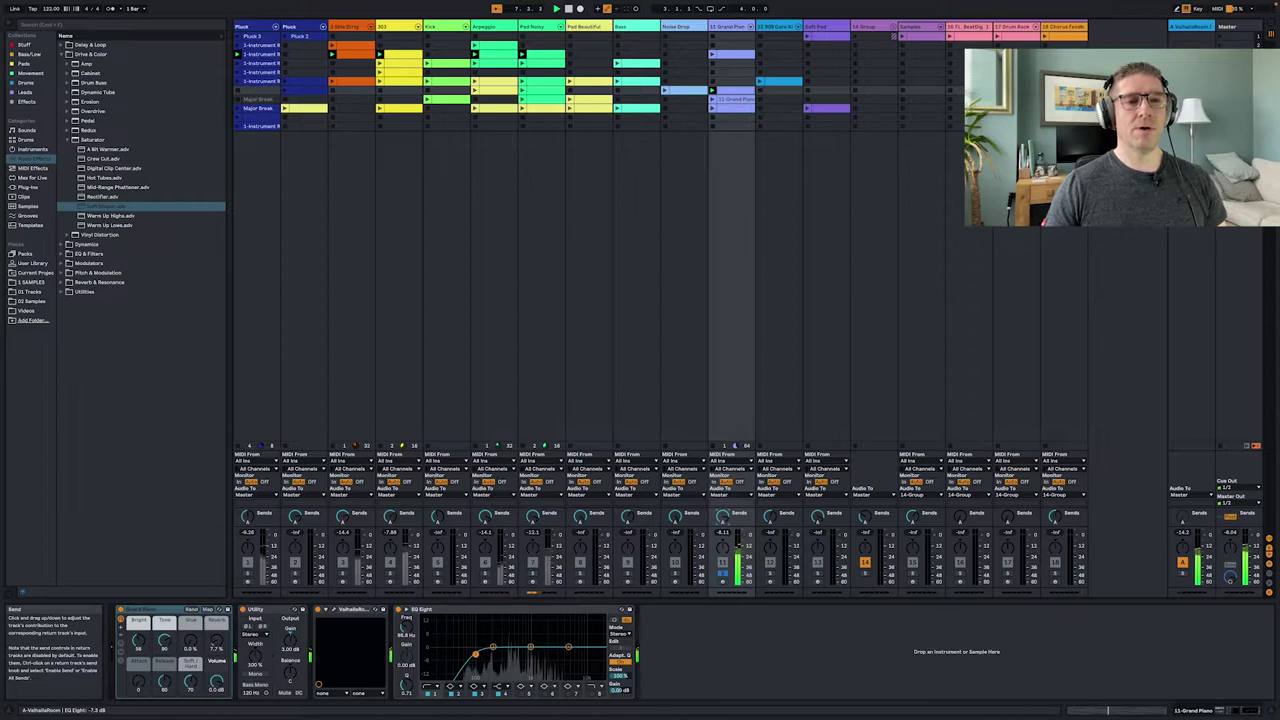
left_click_drag(722, 518, 722, 515)
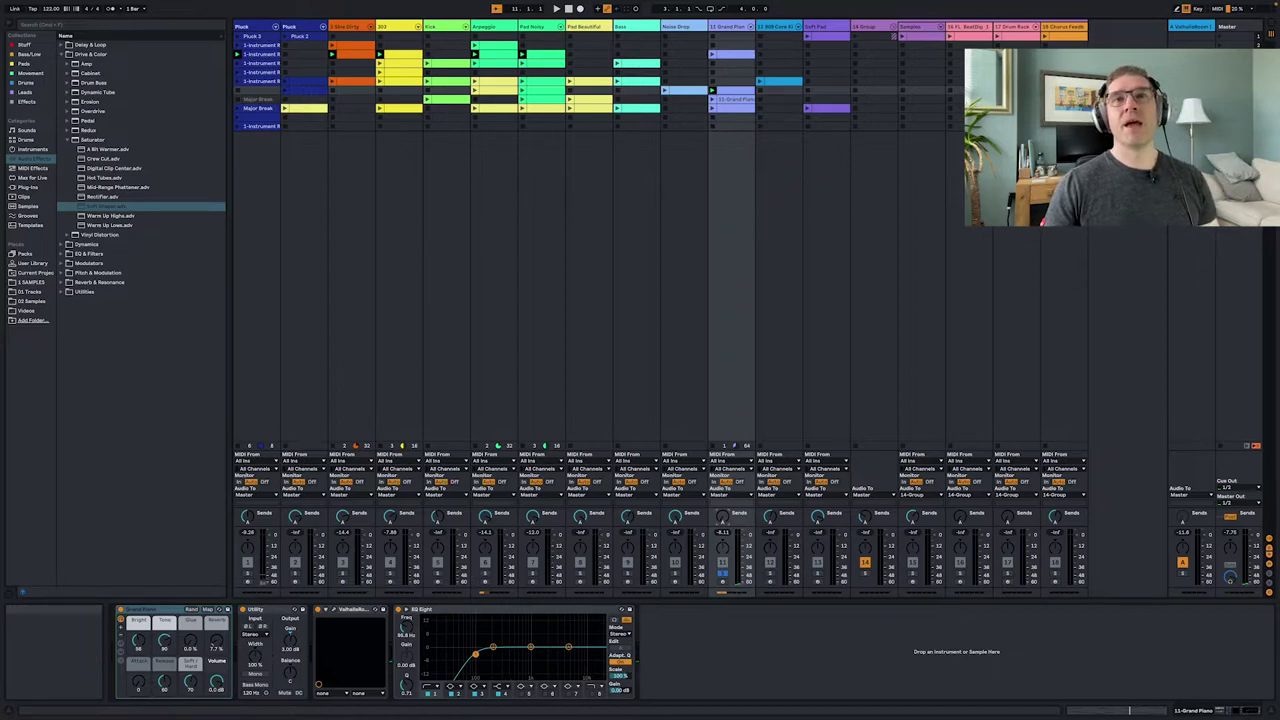
- Launch the fourth scene and inspect the Kick Hard 1 and Wavetable chains in the Kick track's Instrument Rack
left_click(1222, 63)
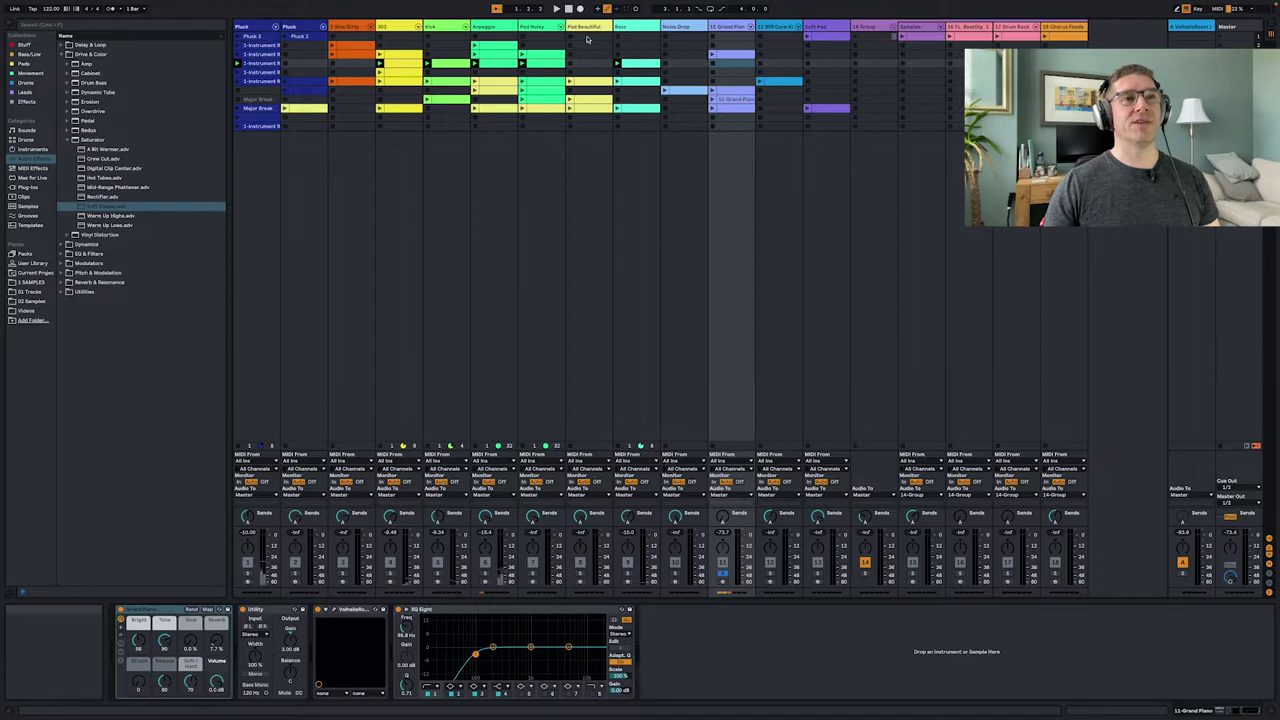
left_click(448, 30)
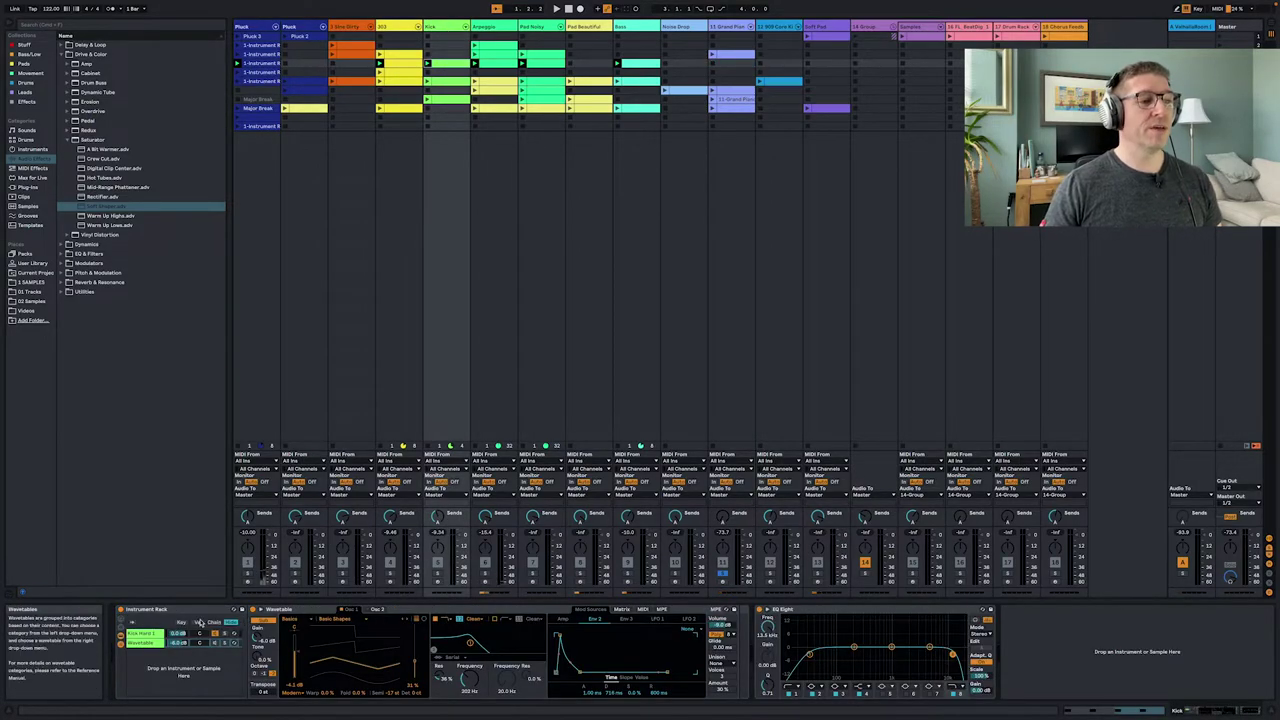
left_click(147, 634)
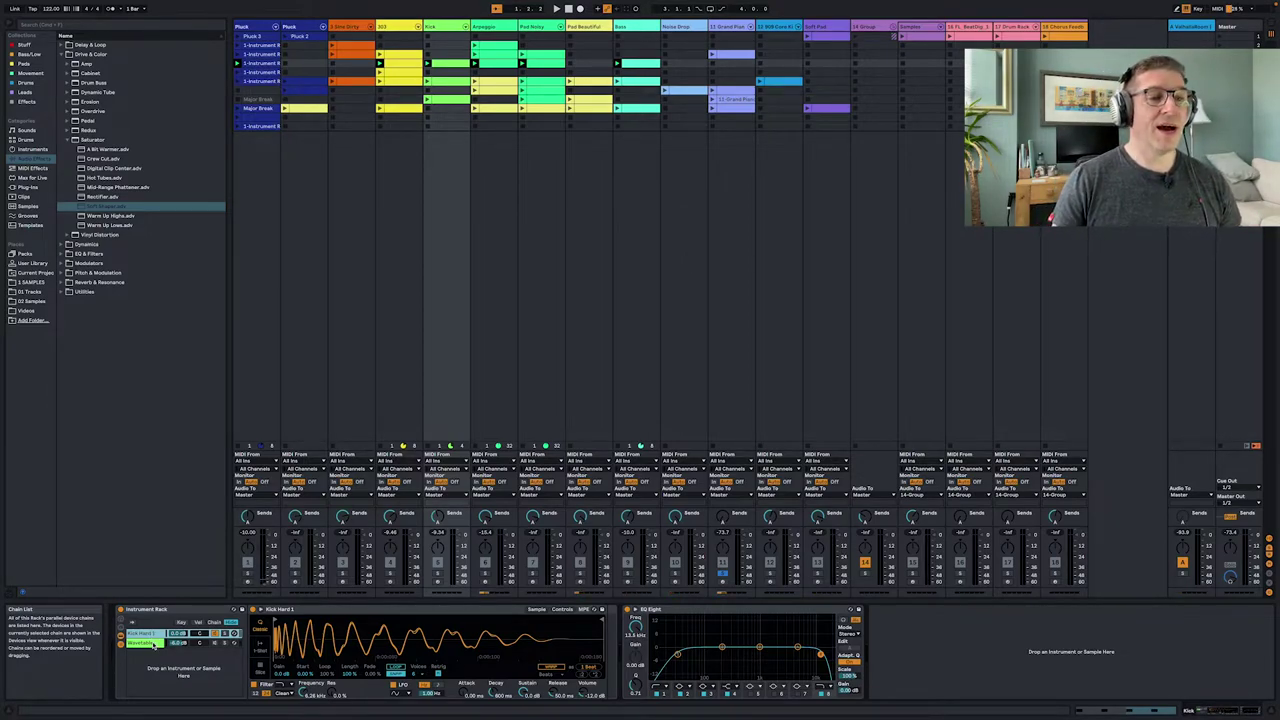
left_click(153, 643)
- Solo the Kick track and play it, toggling the Wavetable chain to hear its contribution beside Kick Hard 1
left_click(438, 574)
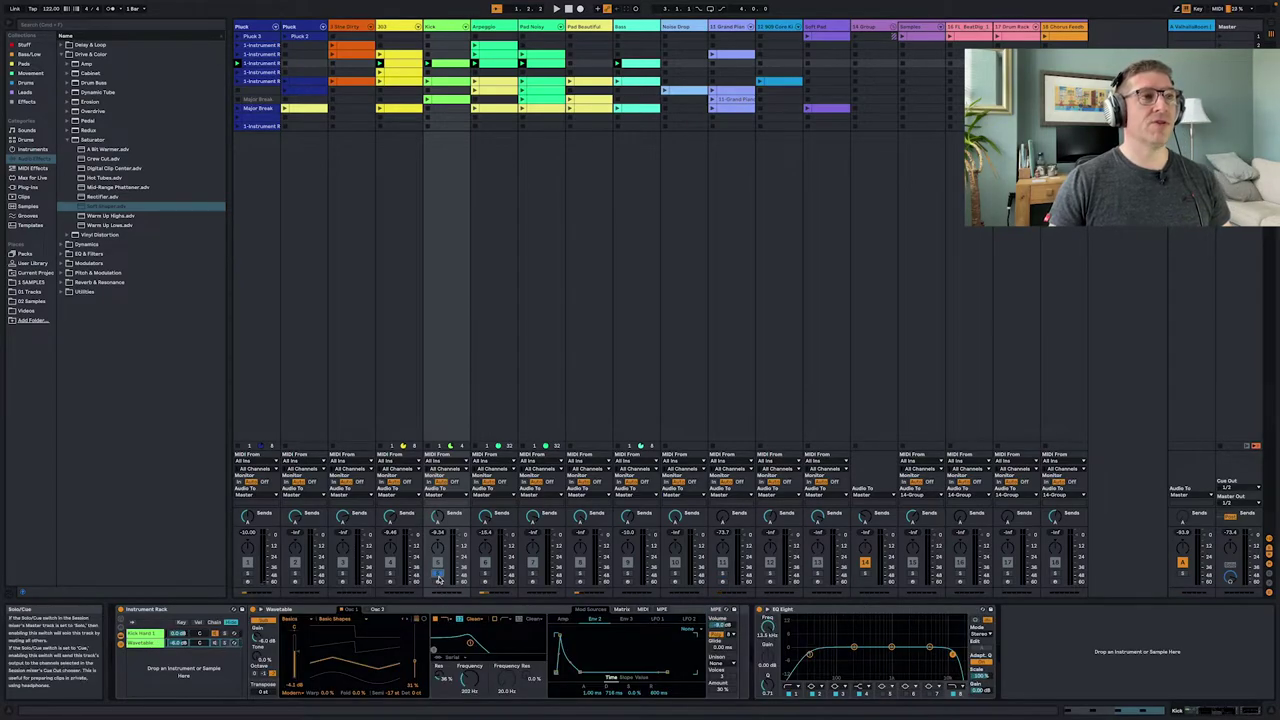
key("space")
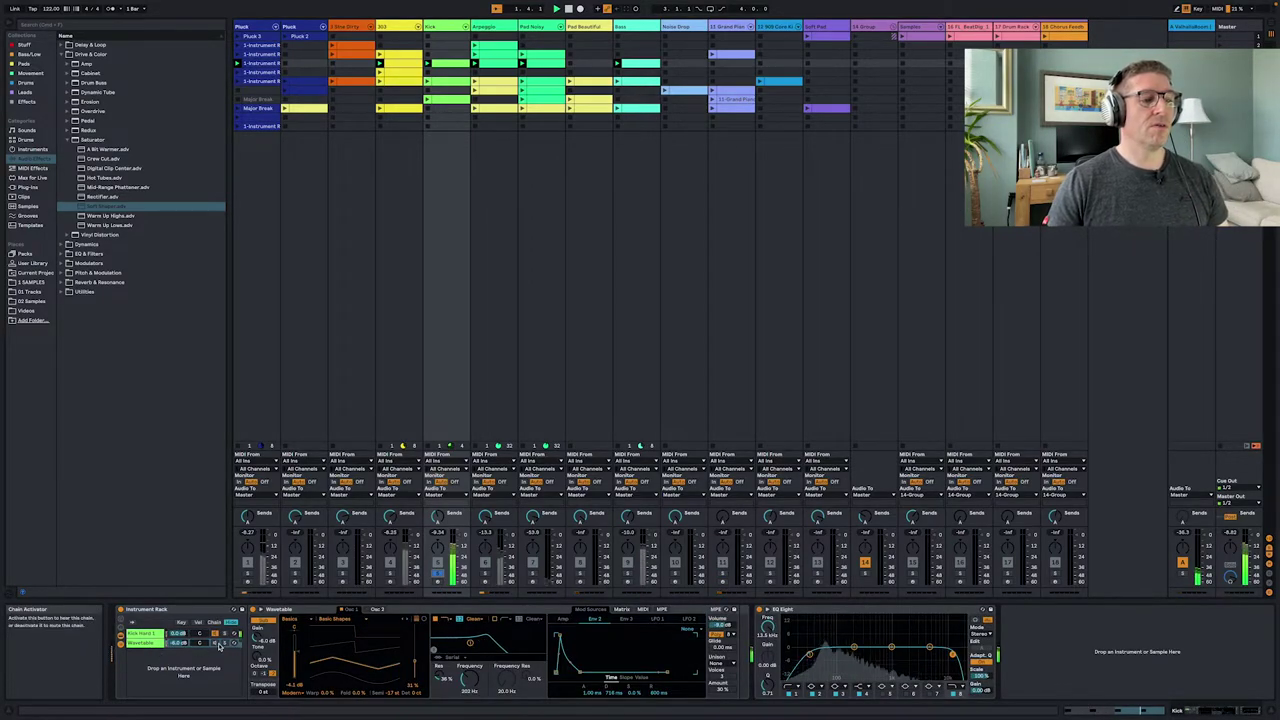
left_click(215, 644)
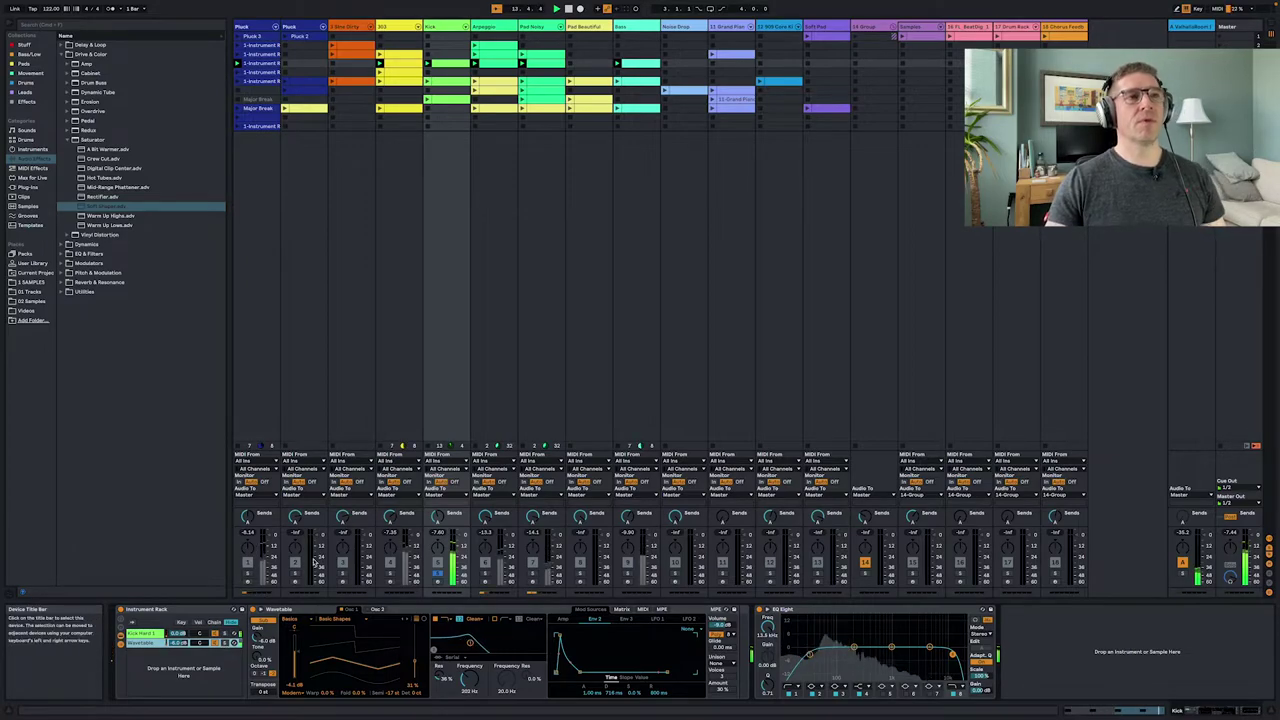
- Solo and play the Bass track, examining its Techno Saw synth, EQ Eight's band 8 filter and the A Bit Warmer saturator
key("space")
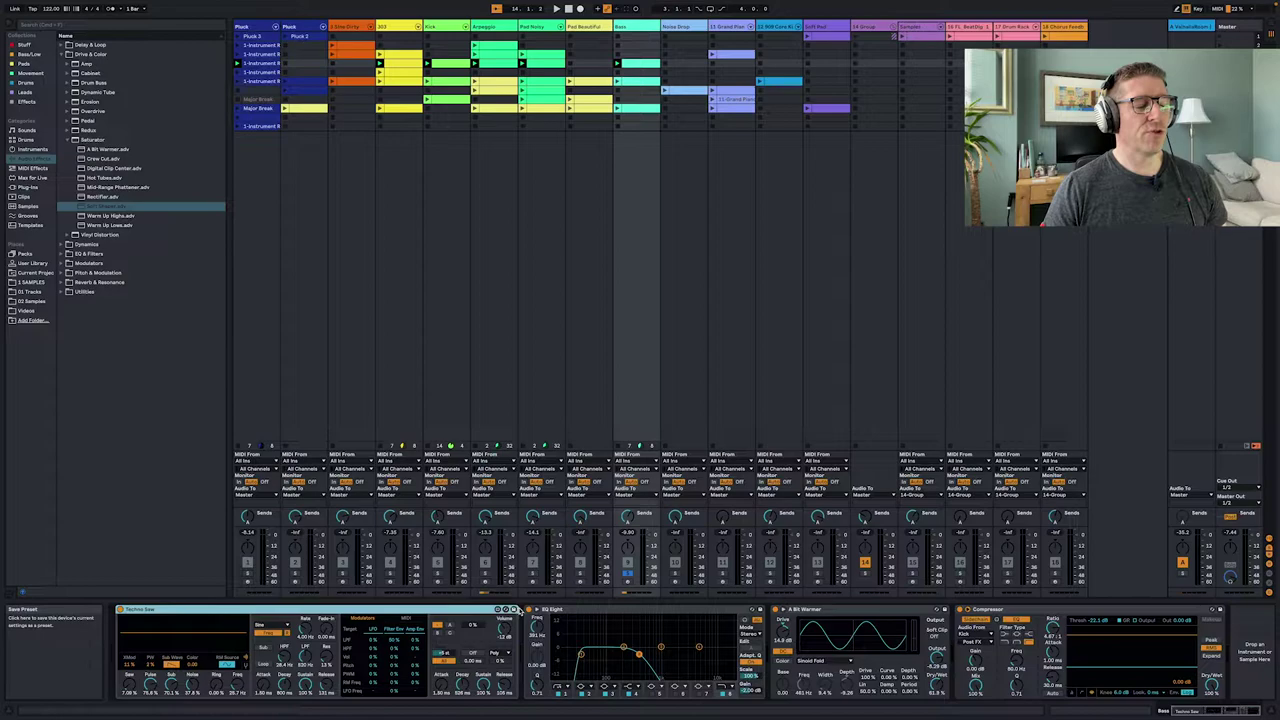
key("space")
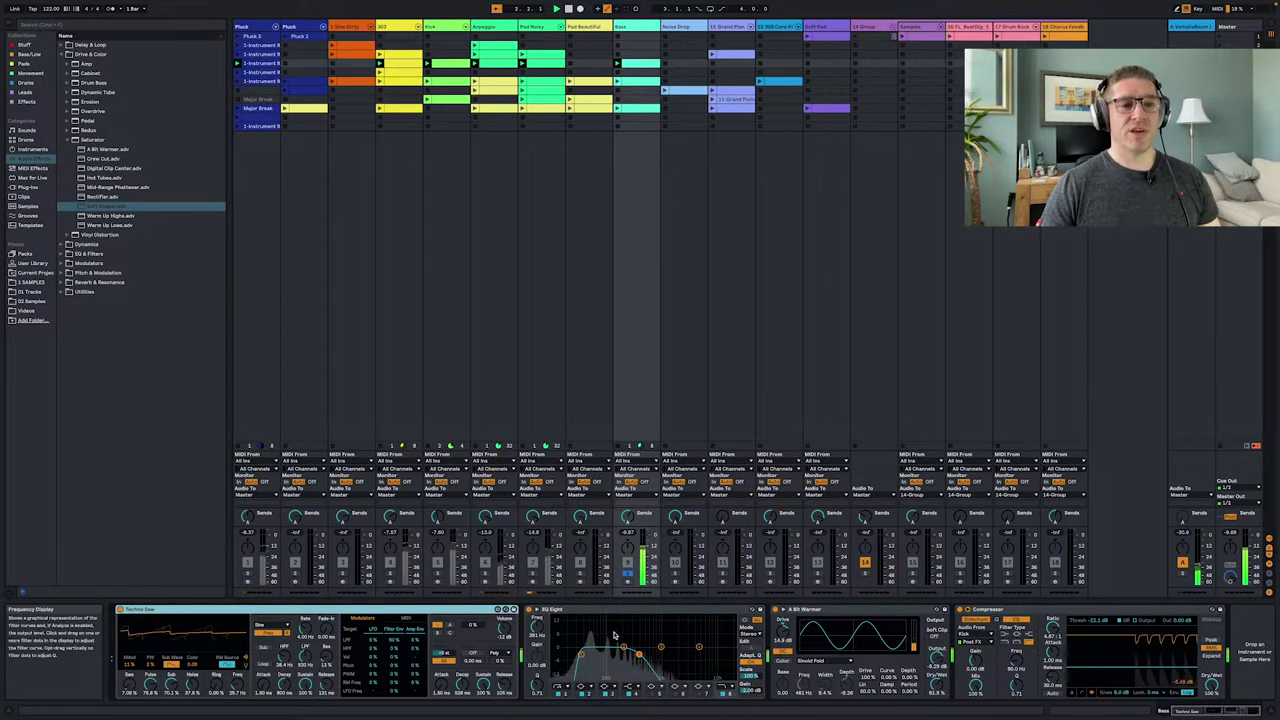
left_click(722, 695)
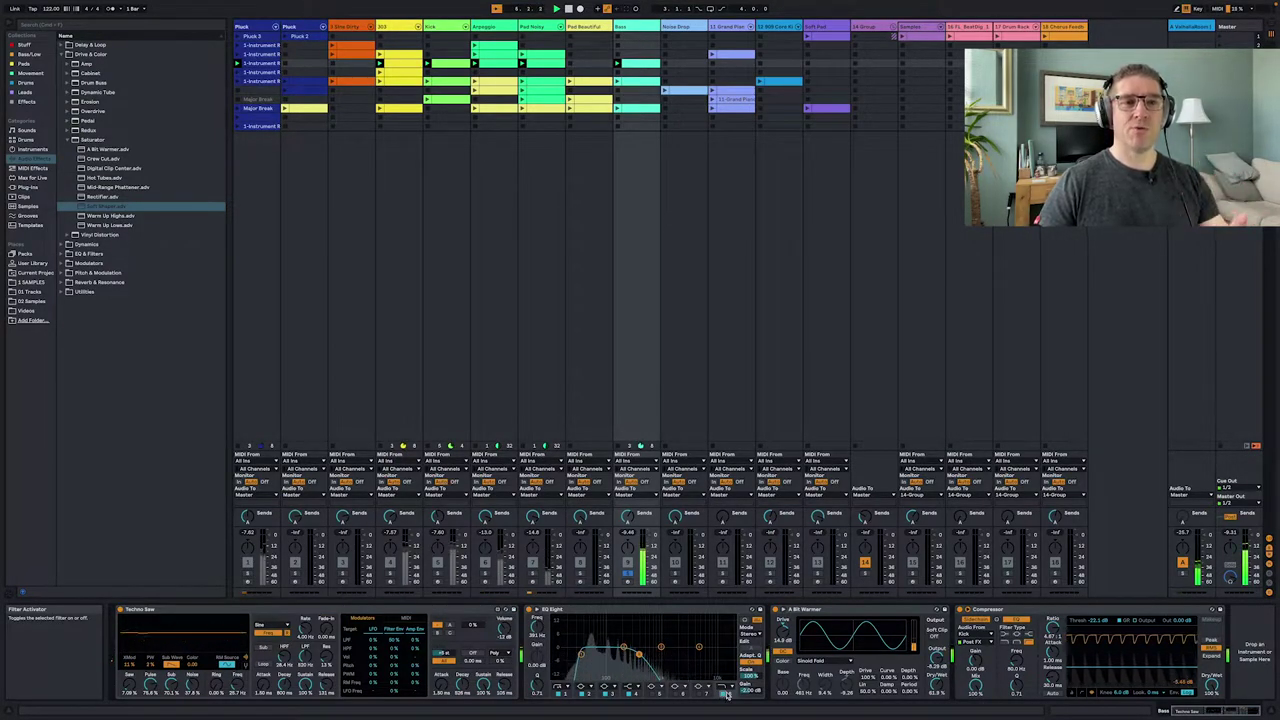
left_click(878, 615)
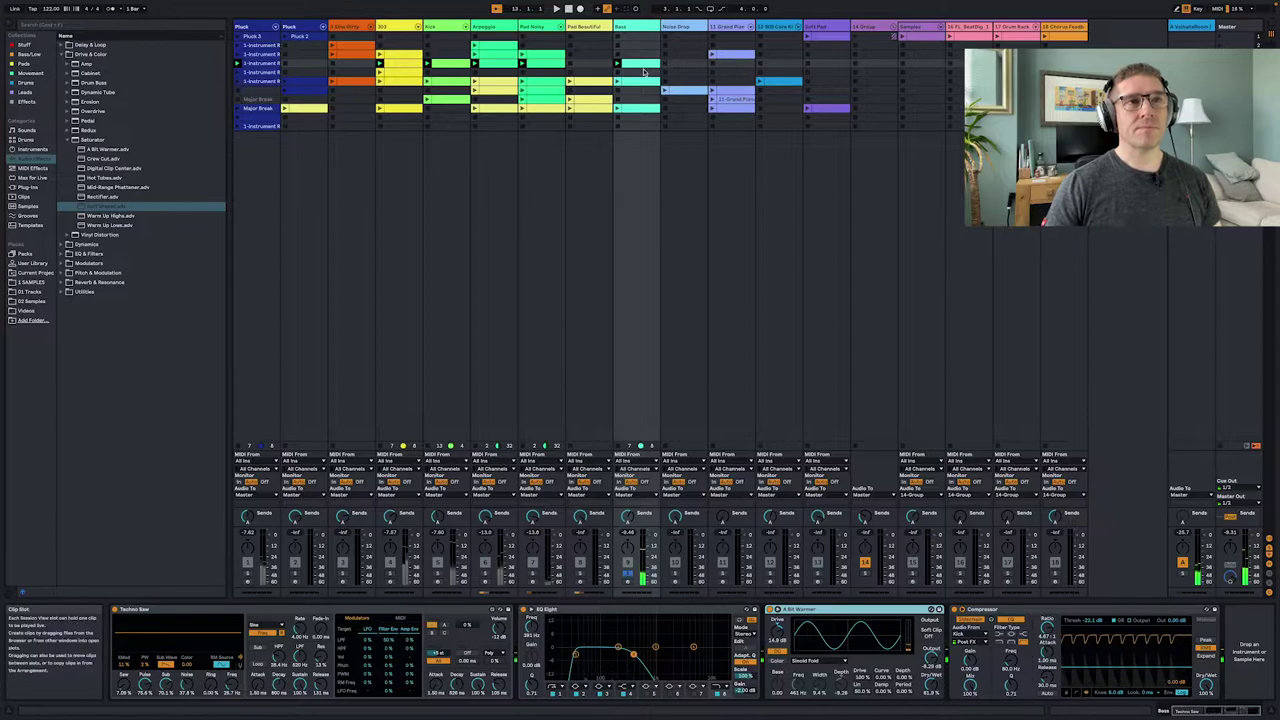
- Show the 303 track's devices, launch the seventh scene, and solo the Noise Drop track
left_click(424, 76)
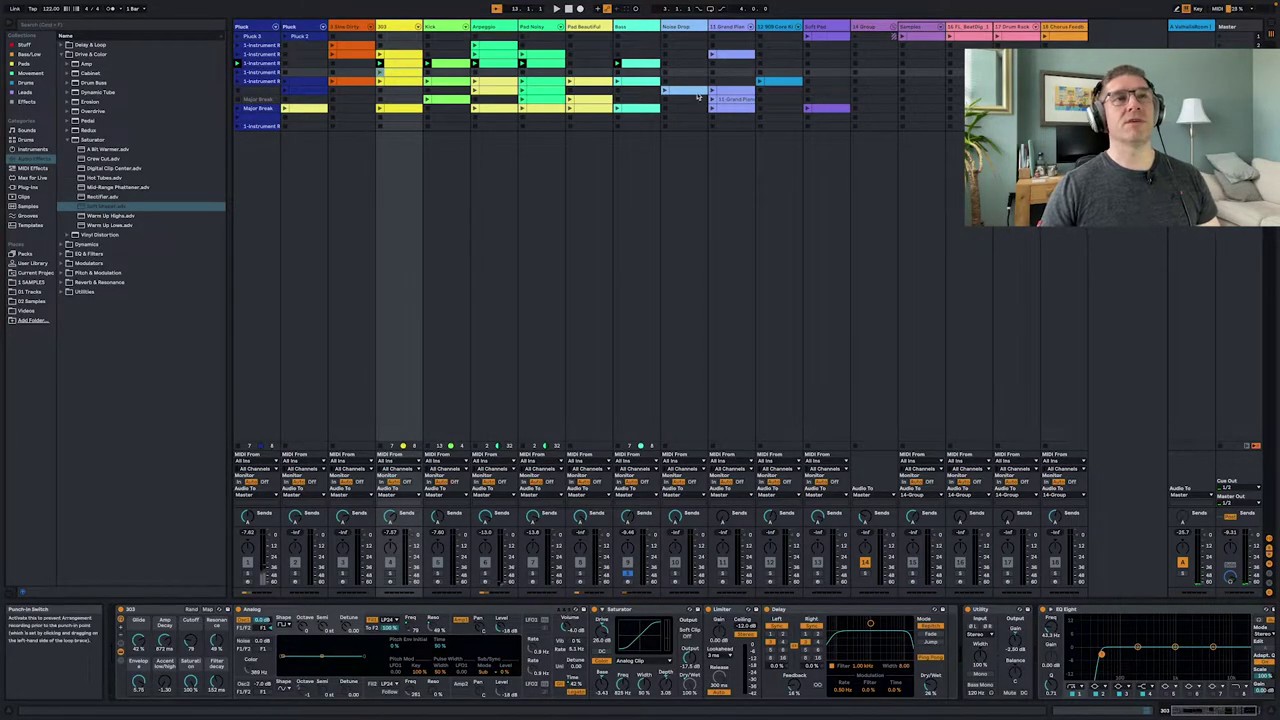
left_click(1222, 90)
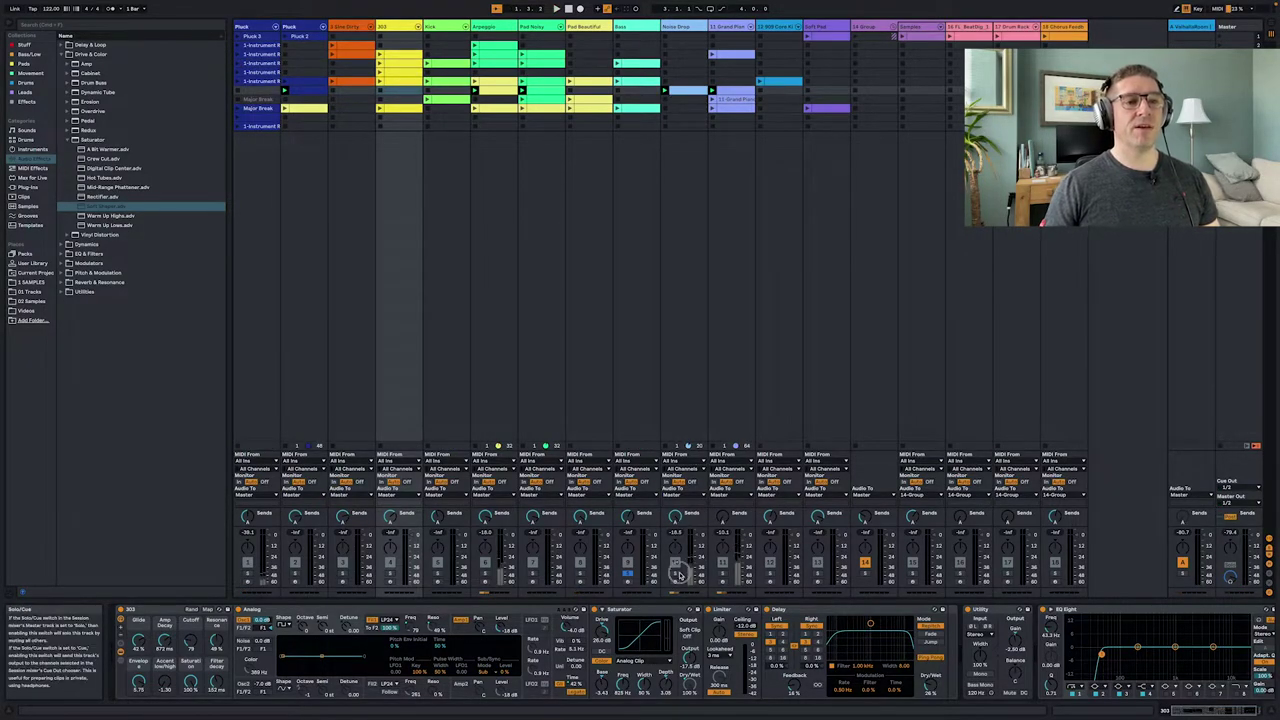
left_click(690, 305)
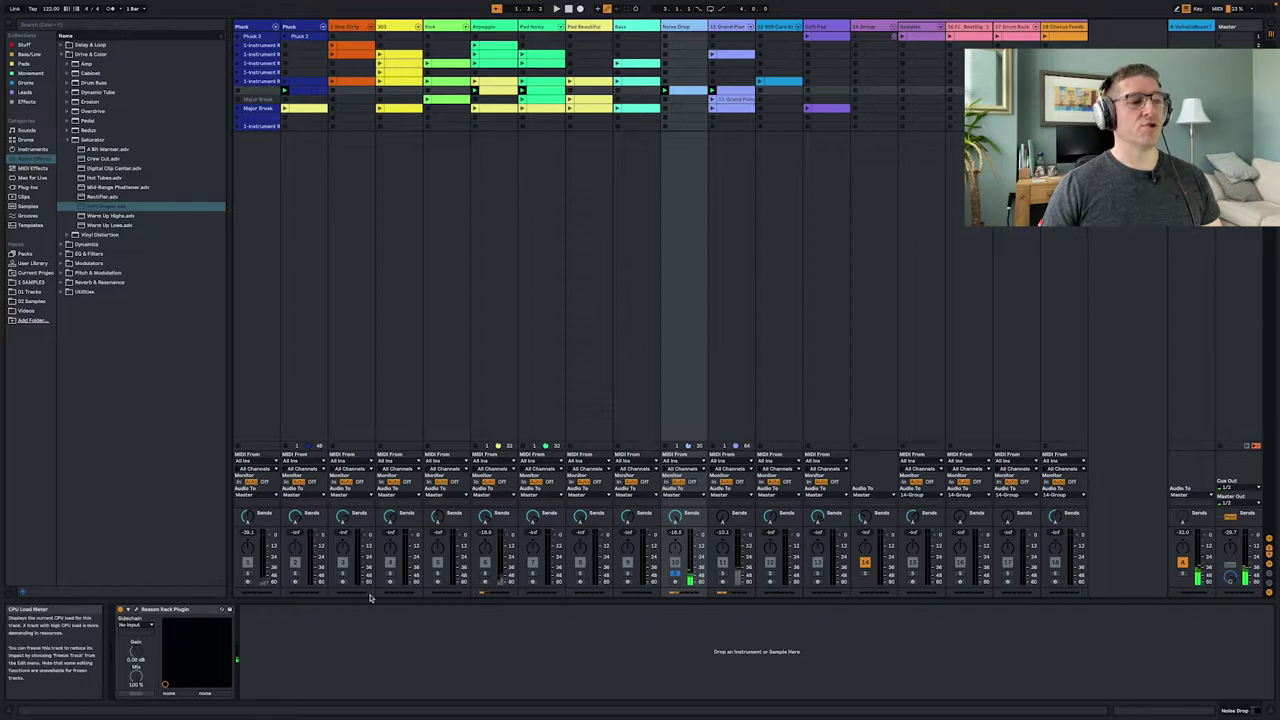
- Open the Noise Drop track's Reason Rack Plugin and examine Europa's engines 1, 2 and 3
left_click(137, 610)
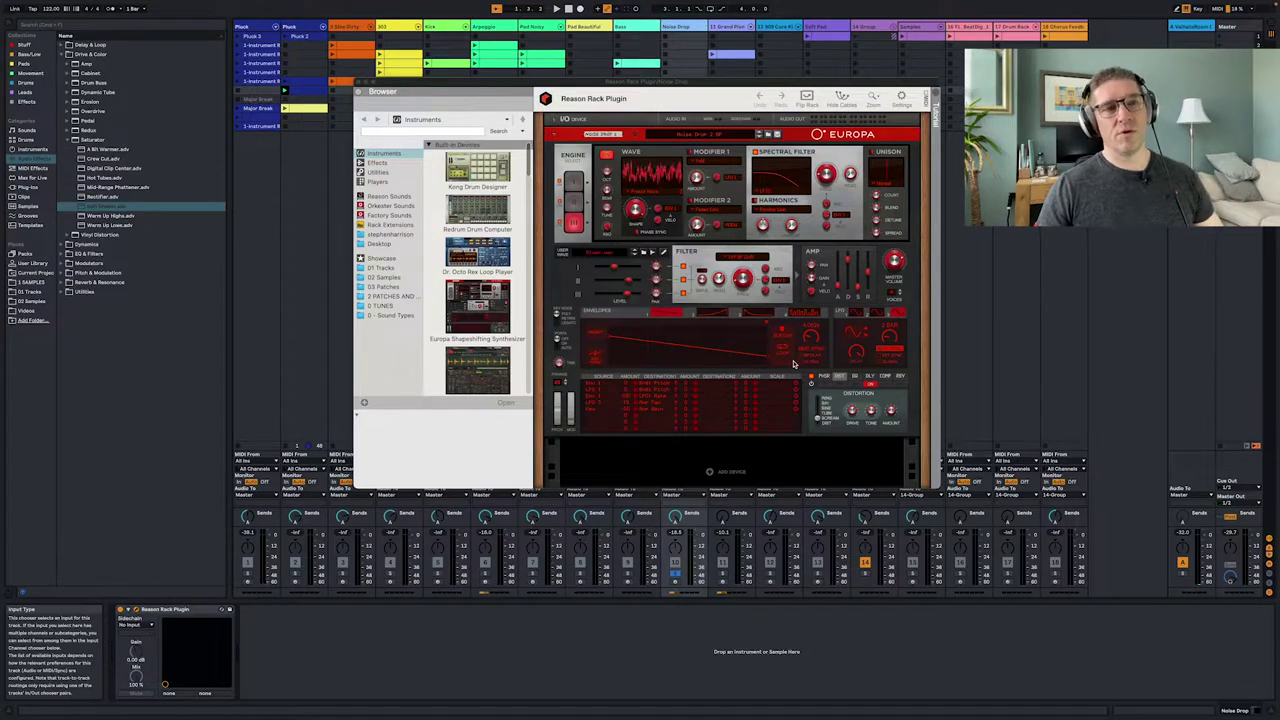
left_click(576, 202)
left_click(574, 182)
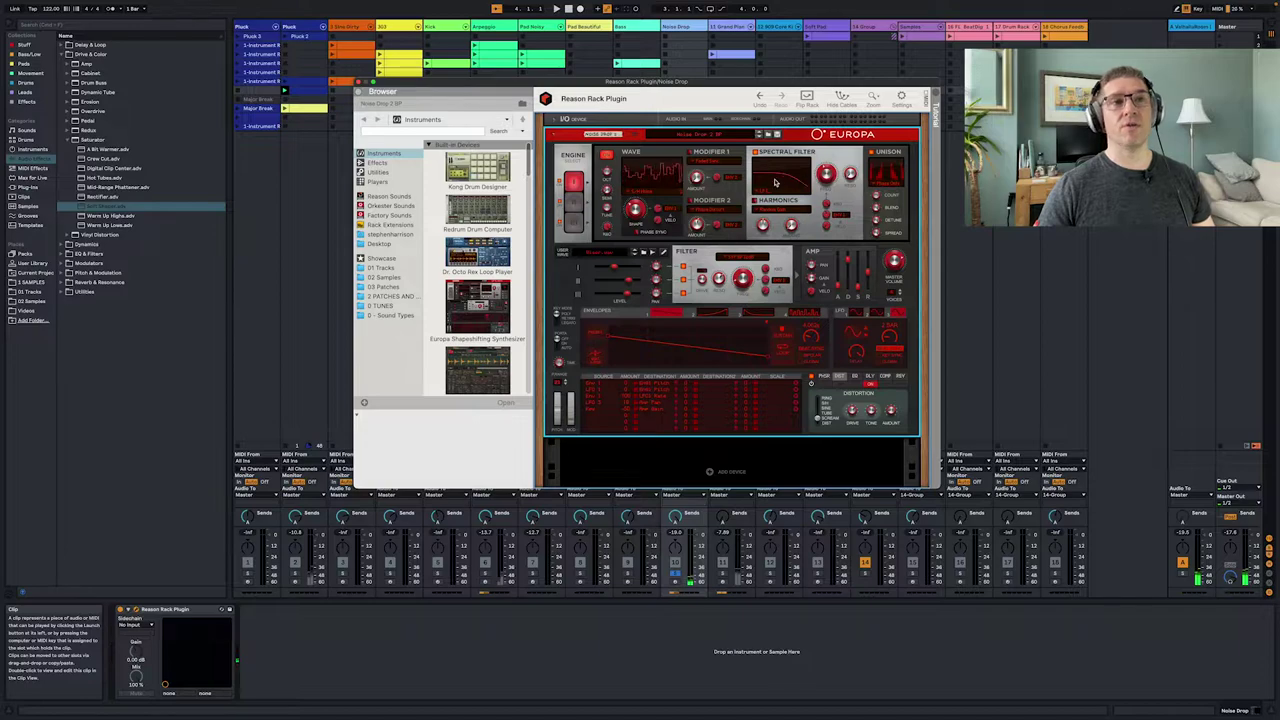
left_click(574, 204)
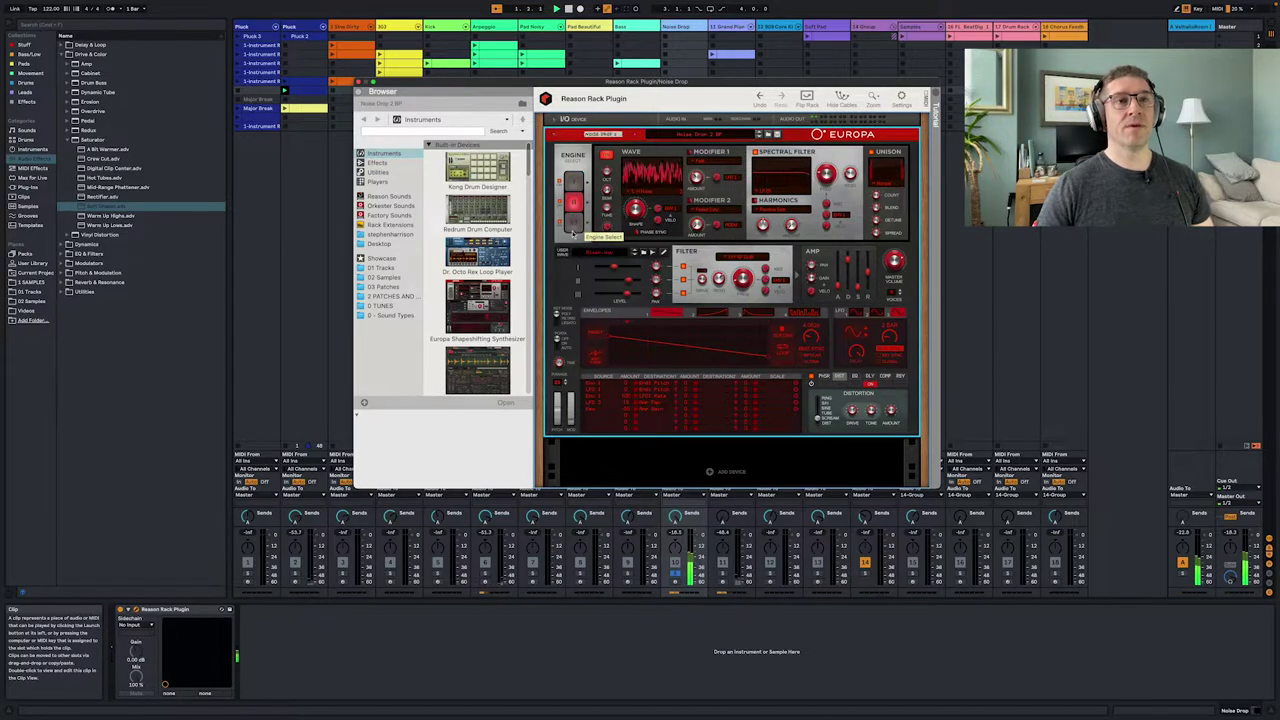
left_click(573, 226)
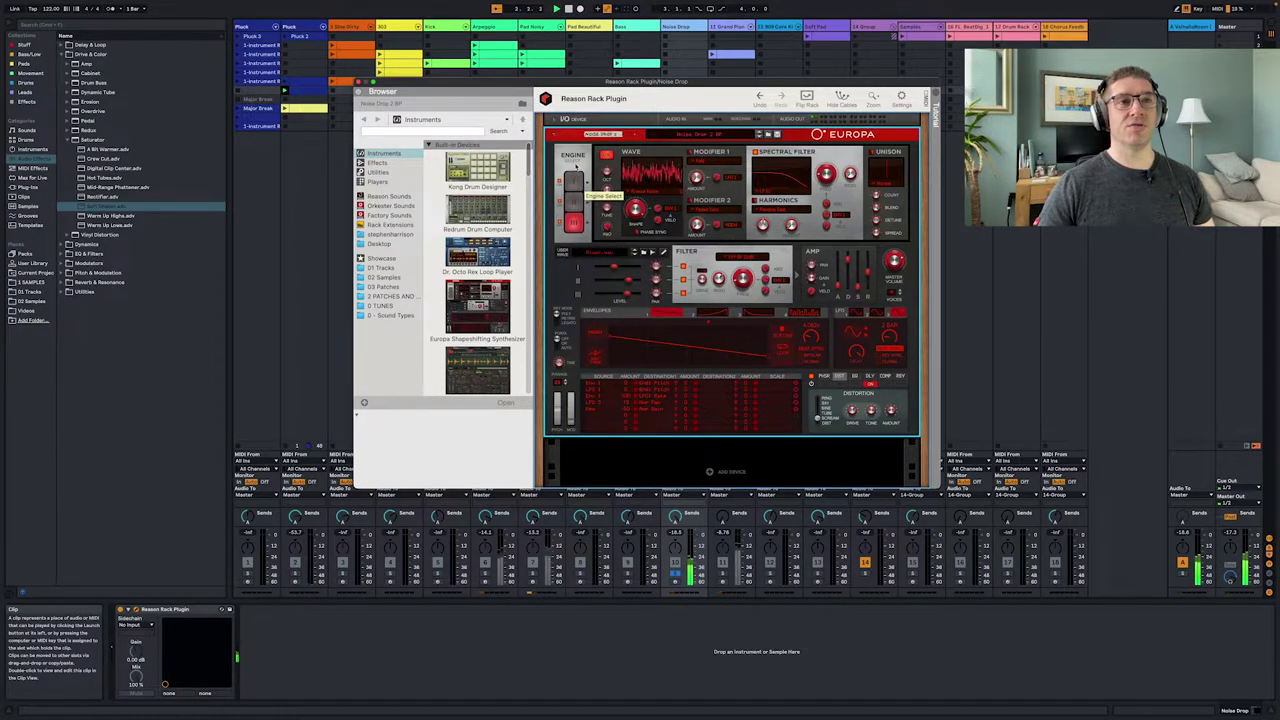
- Switch Europa back to engine 1 and close the Reason Rack Plugin window
left_click(575, 181)
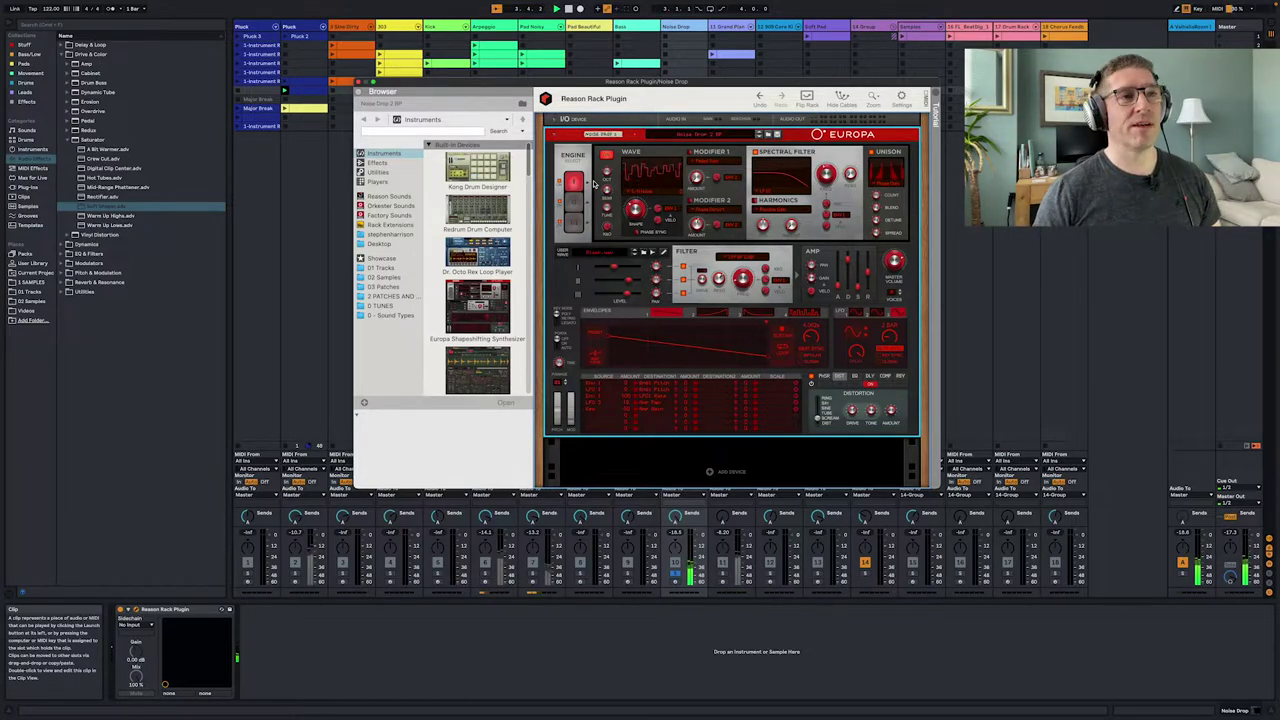
left_click(359, 82)
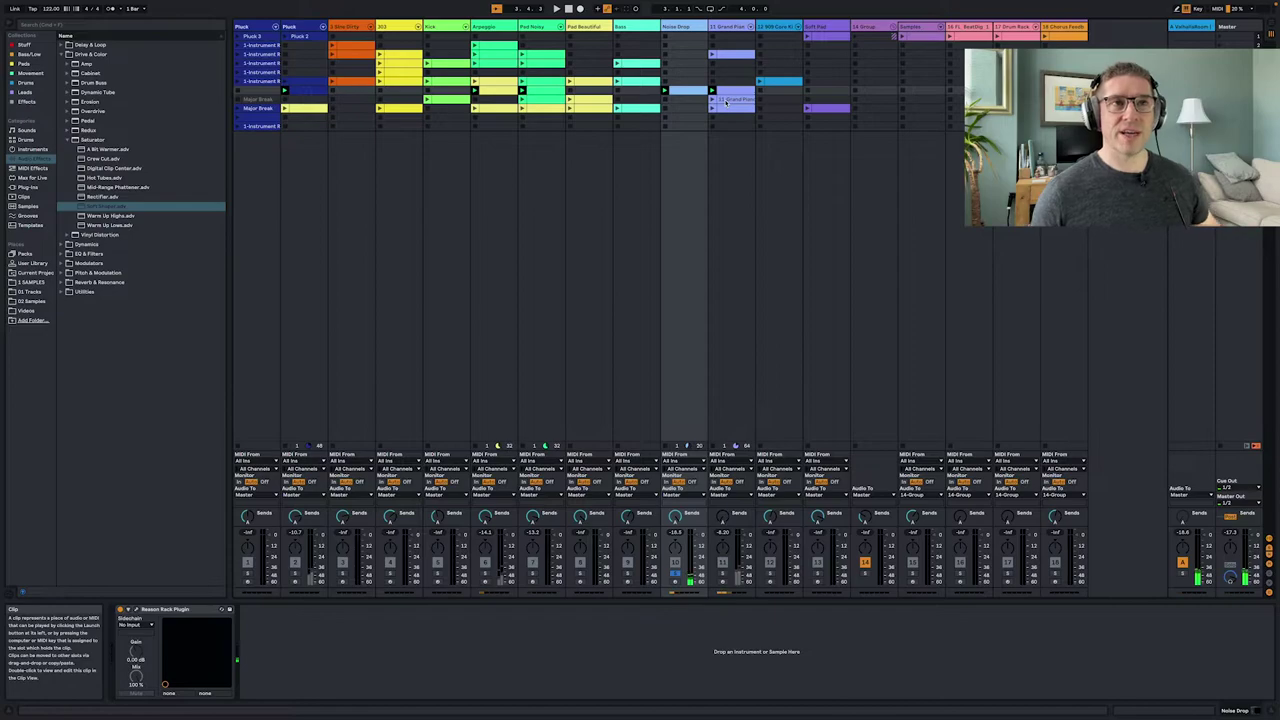
- Show the 909 Core Kit track's devices, launch the sixth scene, and examine the kit's A Bit Warmer saturator
left_click(787, 82)
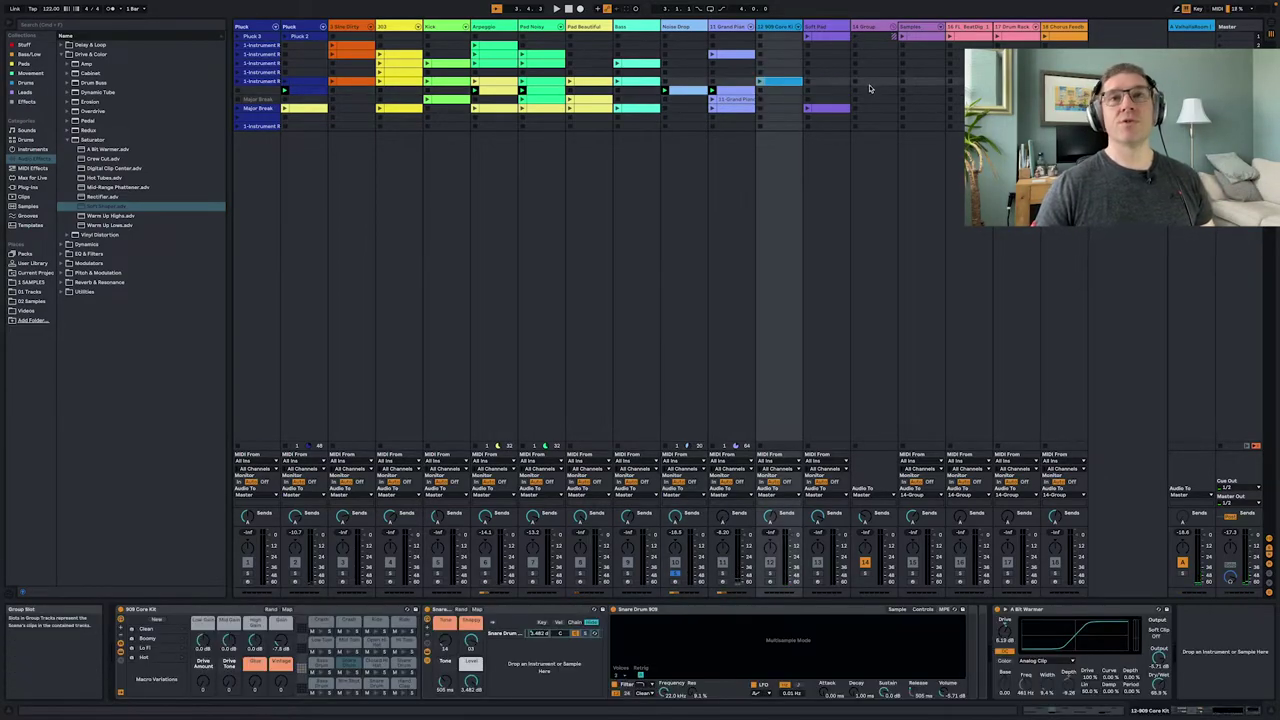
left_click(1221, 82)
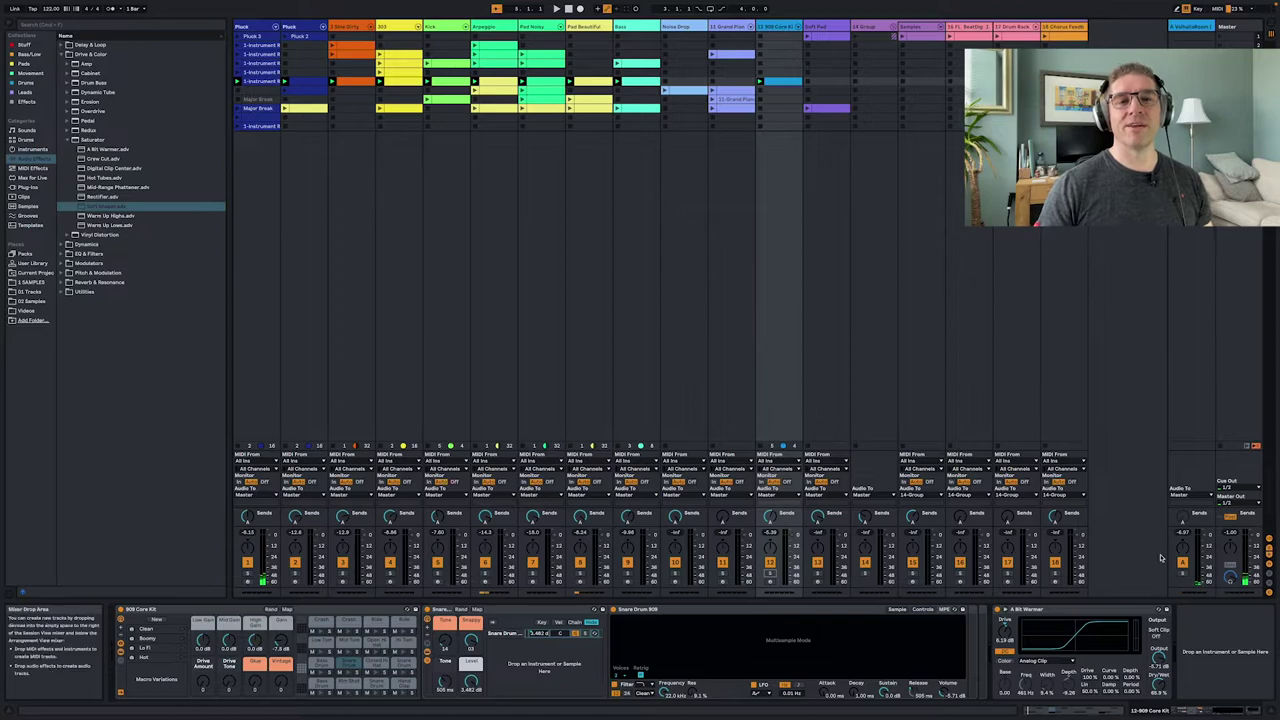
left_click(1068, 663)
left_click(1070, 663)
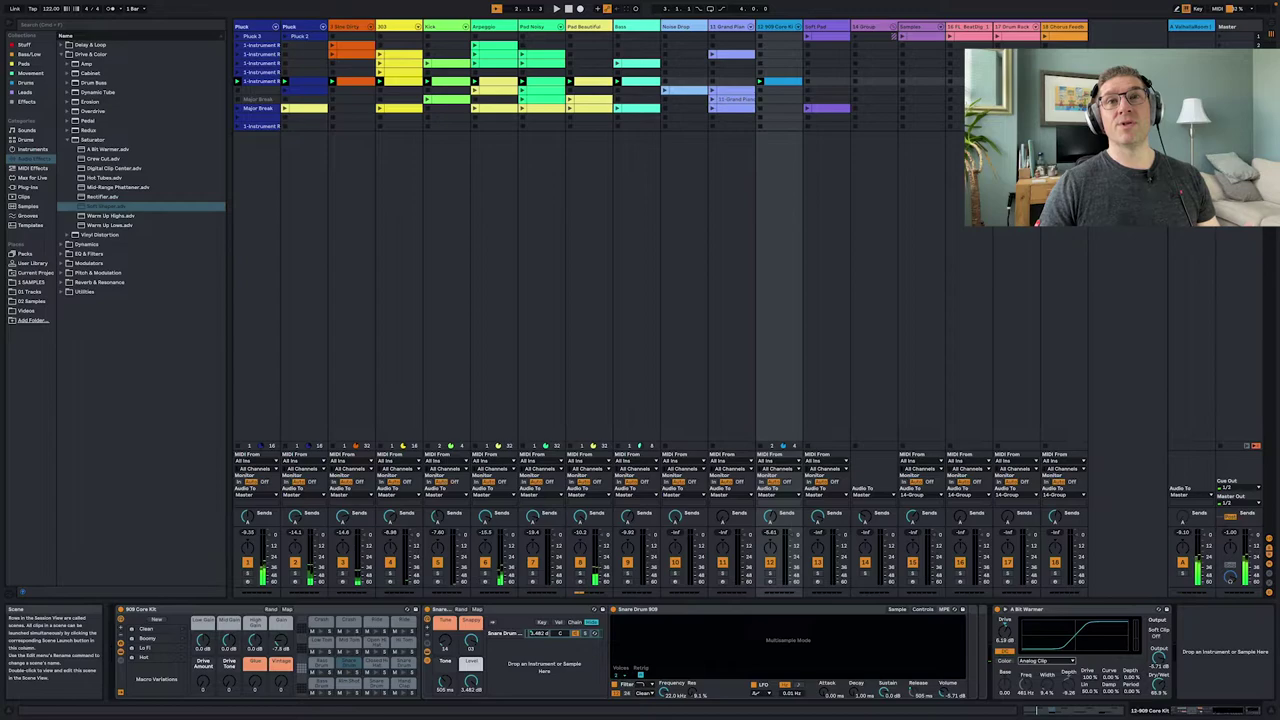
- Launch the third scene and view the notes of its Grand Piano clip, then return to the track's devices
left_click(1219, 45)
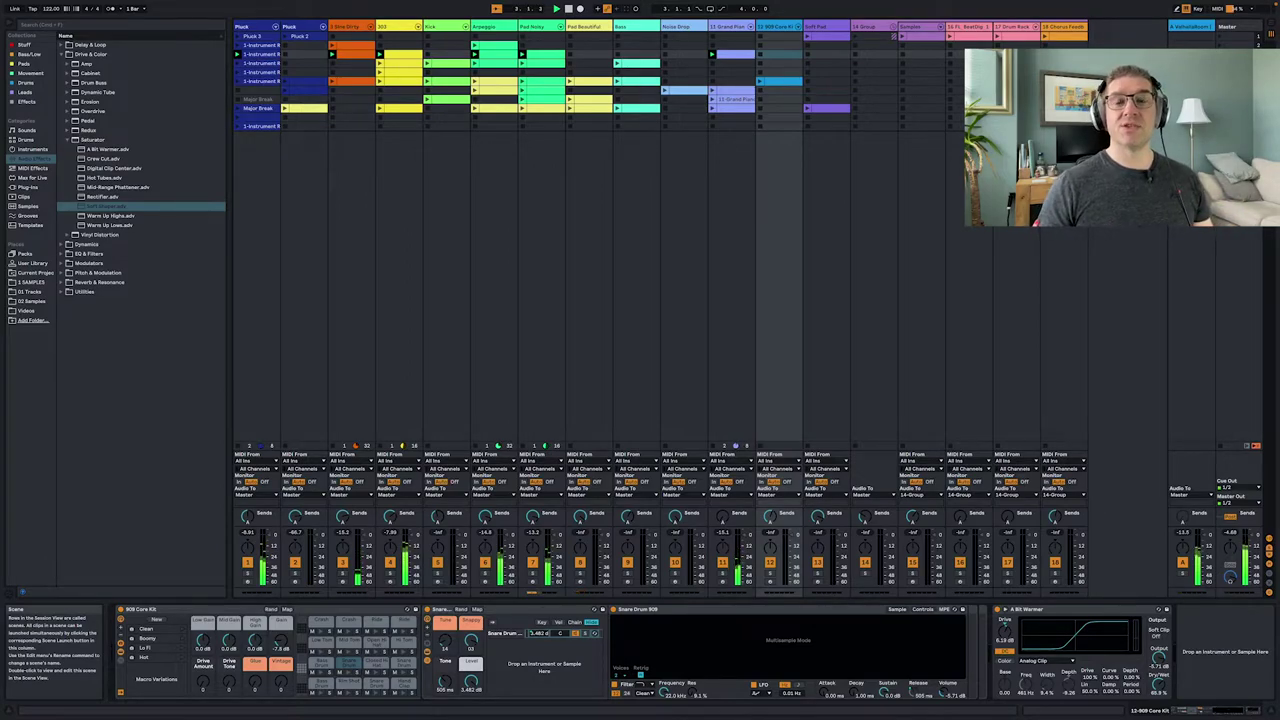
double_click(737, 57)
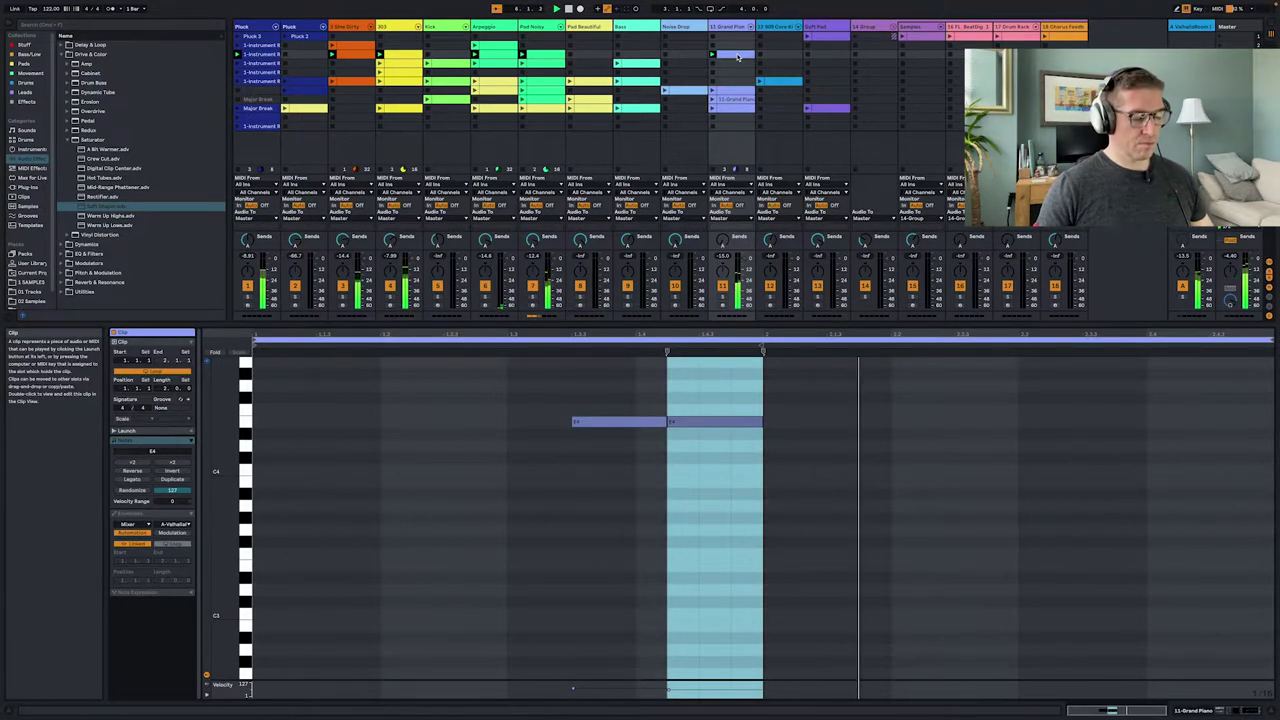
key("shift+Tab")
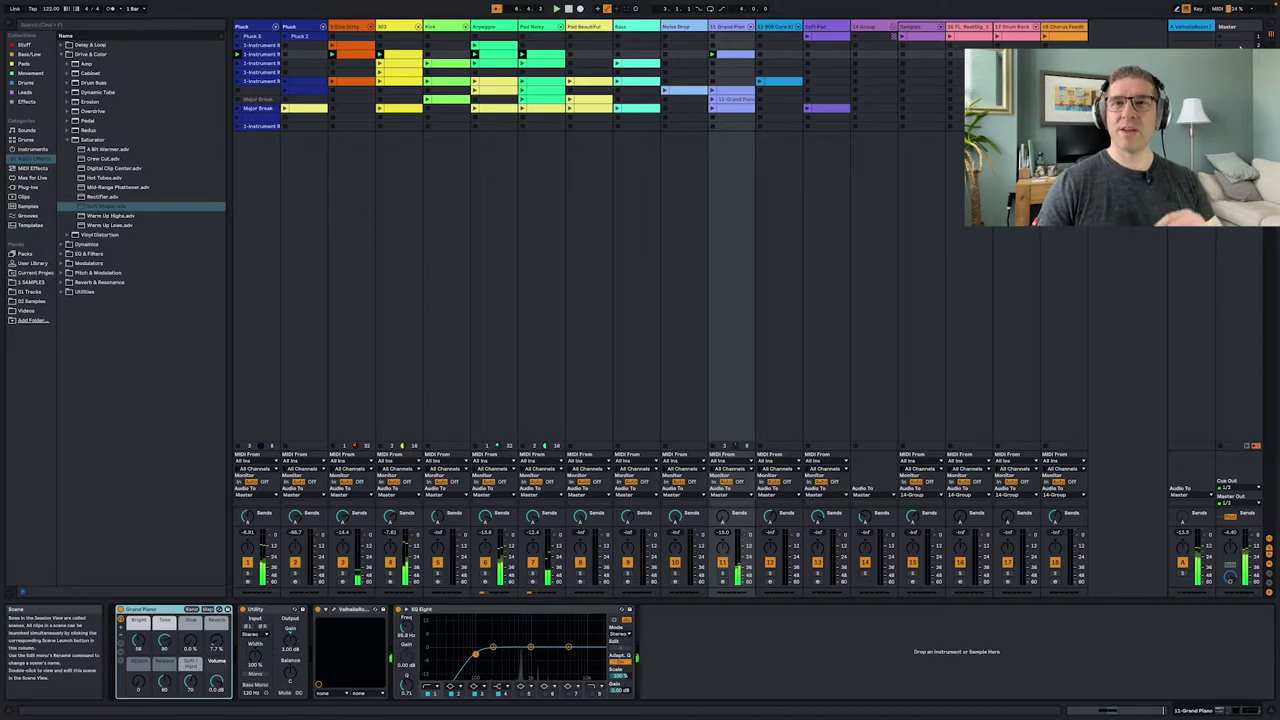
- Launch the fourth scene and check the notes of its 303 clip before returning to the 303 devices
left_click(1222, 63)
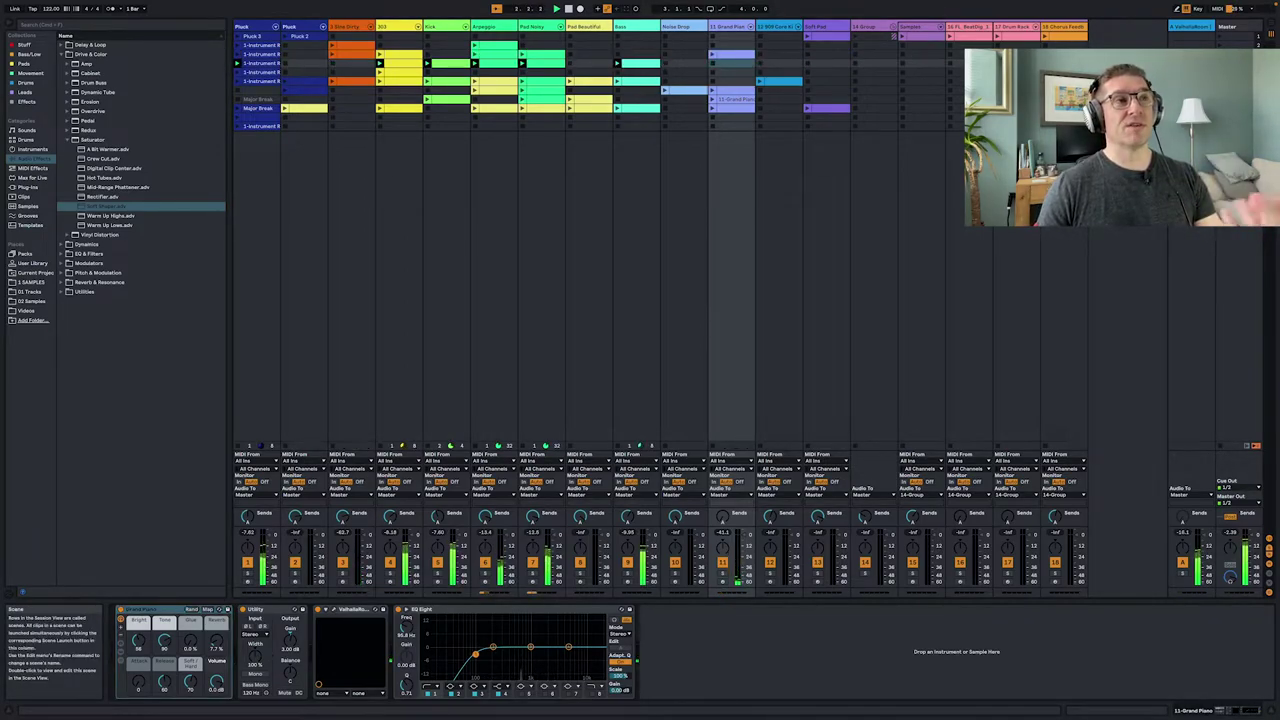
double_click(405, 66)
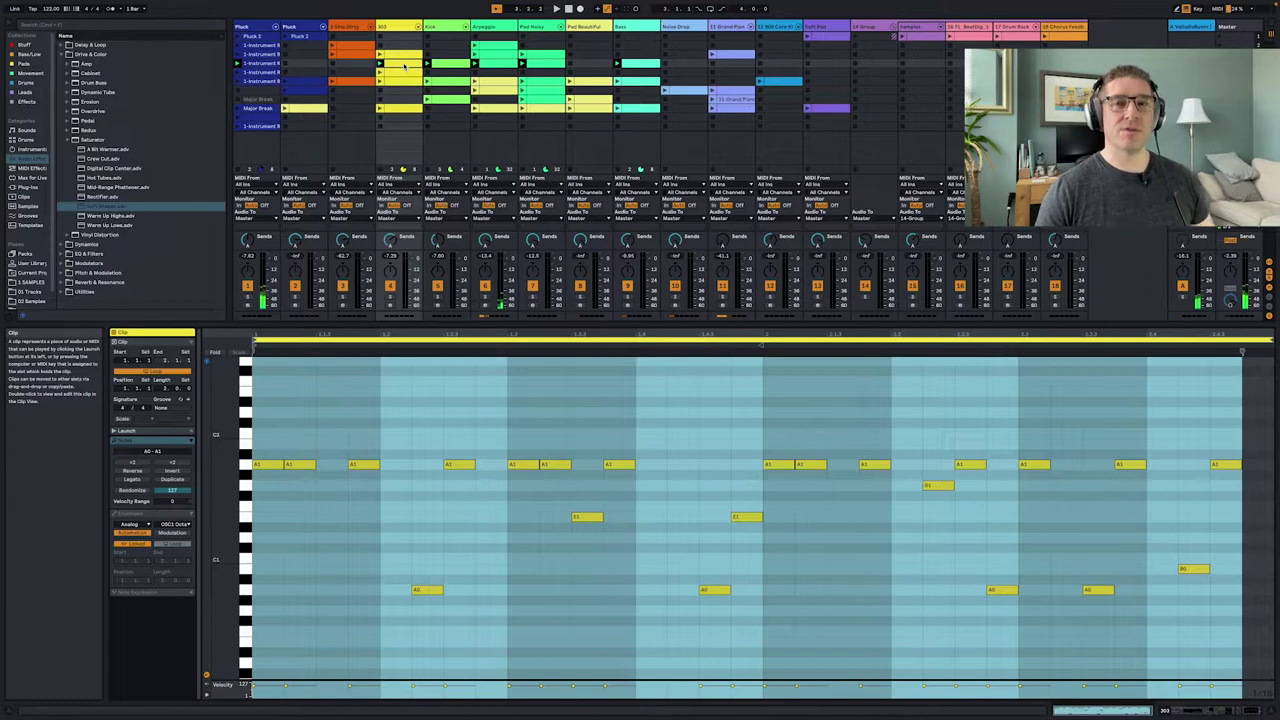
key("shift+Tab")
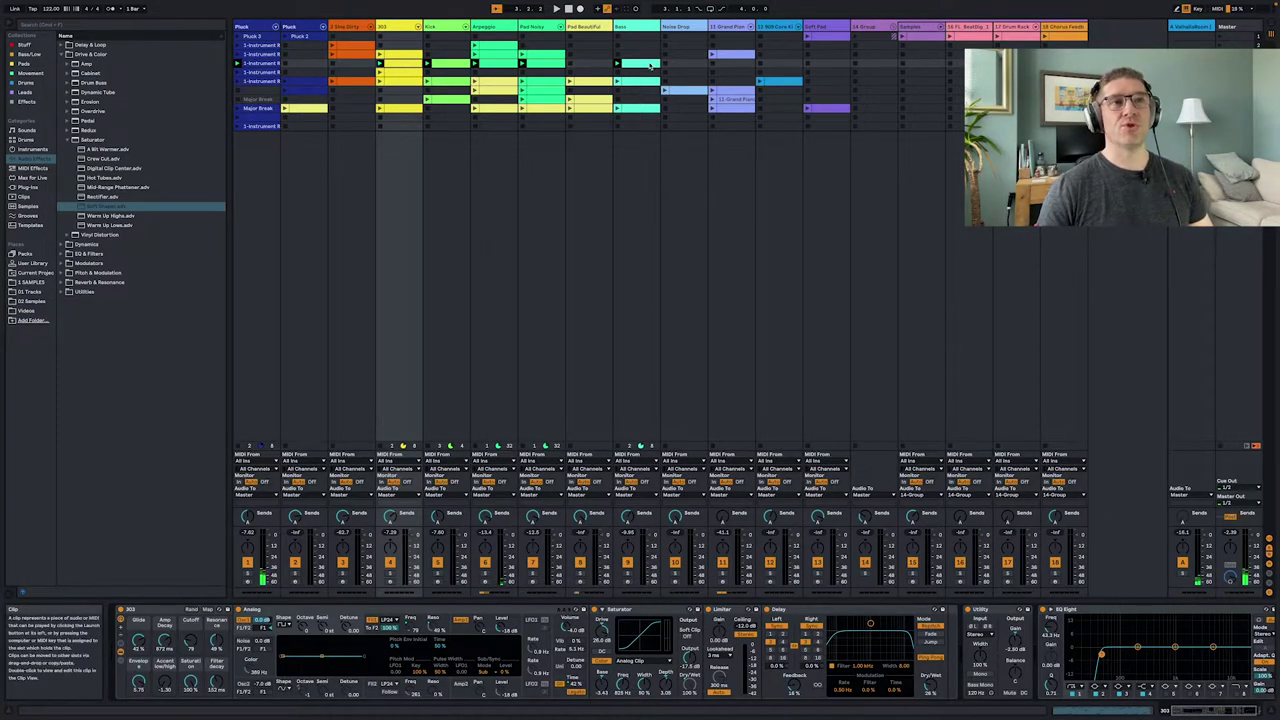
- Play the fifth scene and inspect the note pattern of its 303 clip, then show the 303 devices again
key("space")
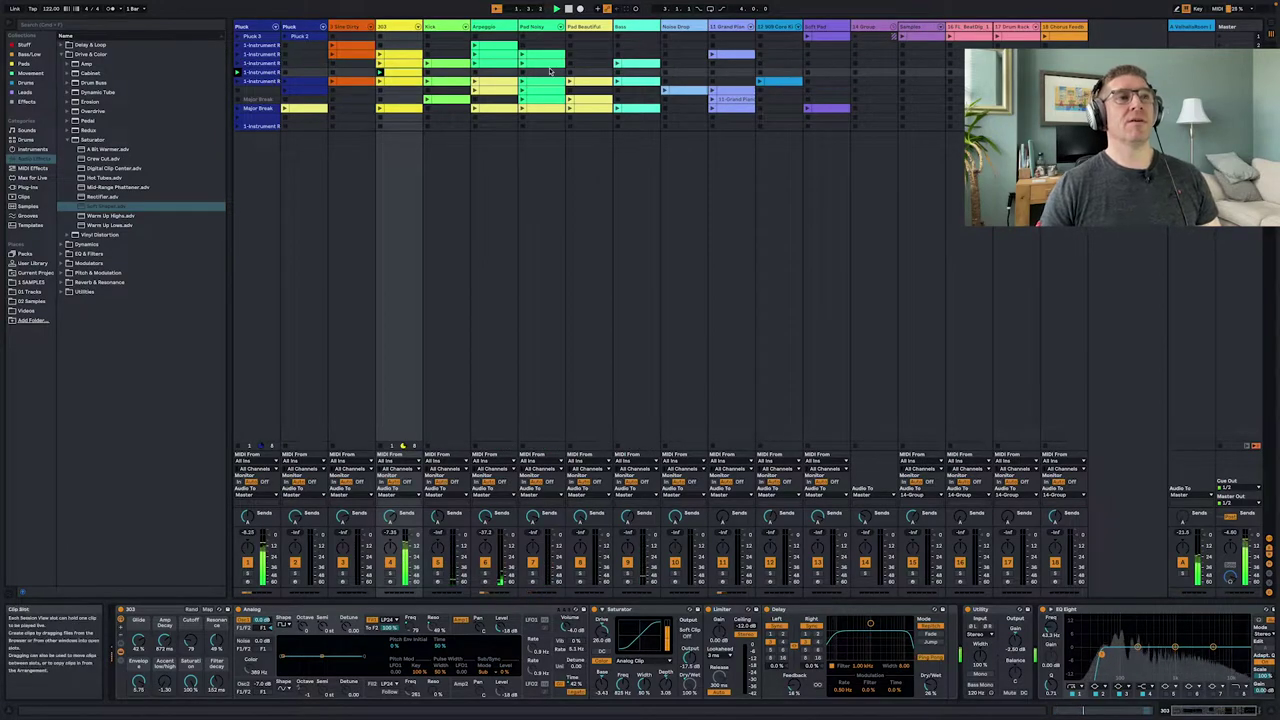
double_click(409, 76)
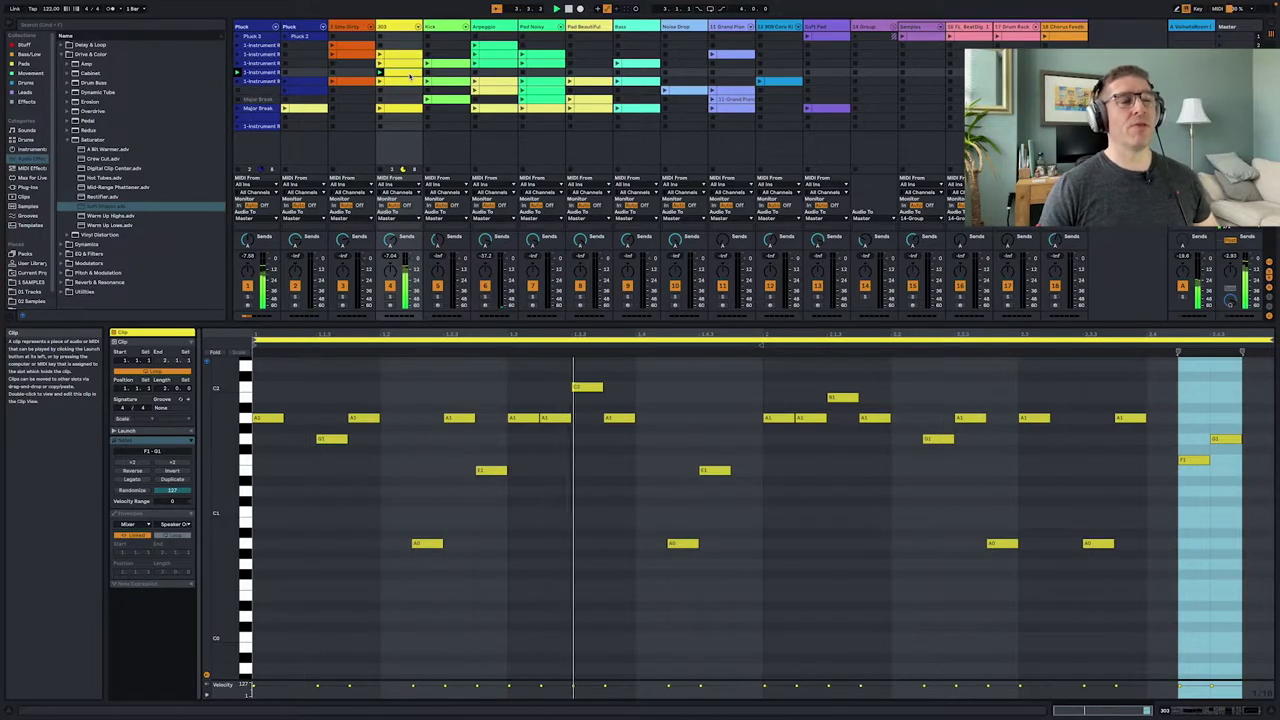
key("shift+Tab")
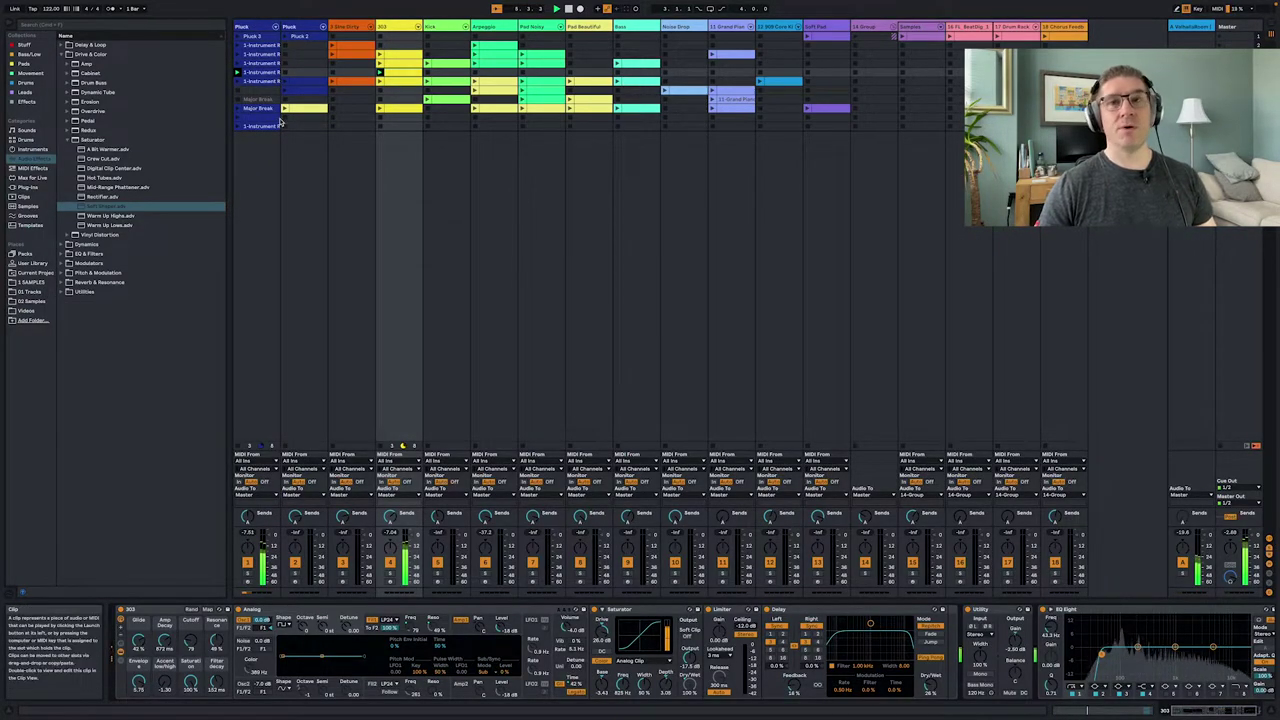
- Launch the sixth scene and examine its 303 clip's notes, selecting the D2 note near the end of the first bar
left_click(1222, 81)
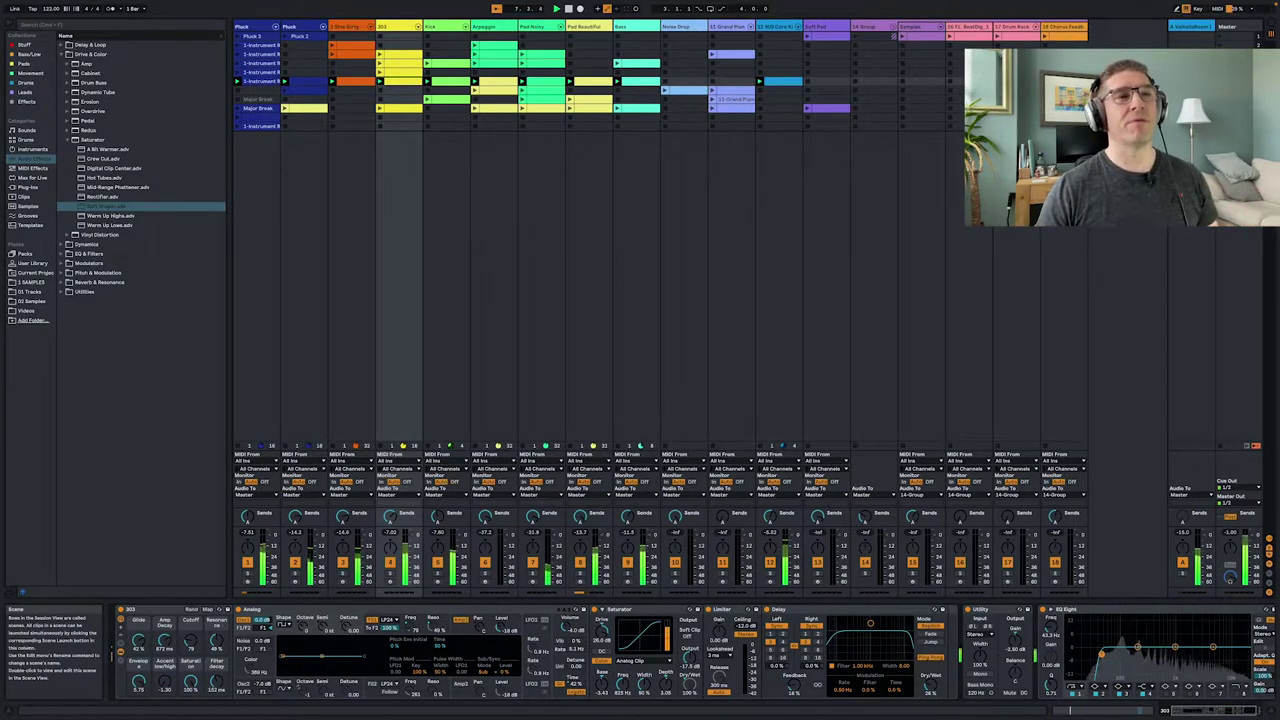
left_click(391, 564)
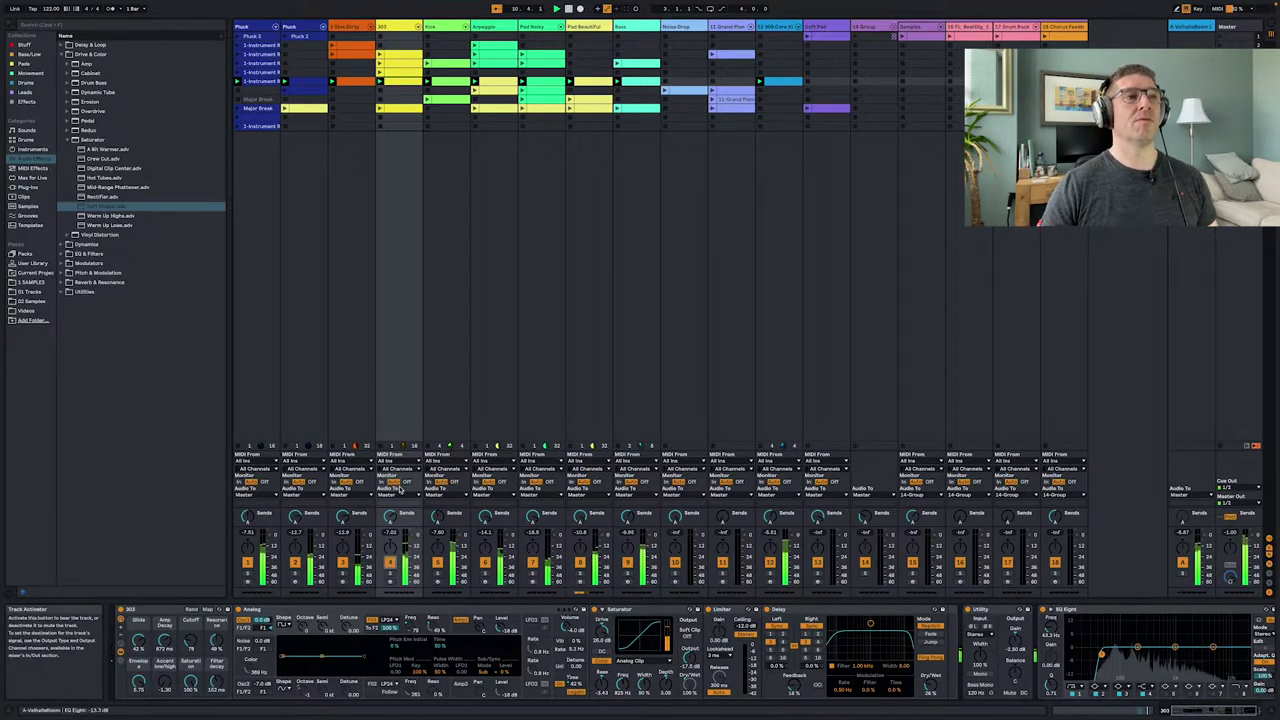
left_click(399, 83)
double_click(400, 85)
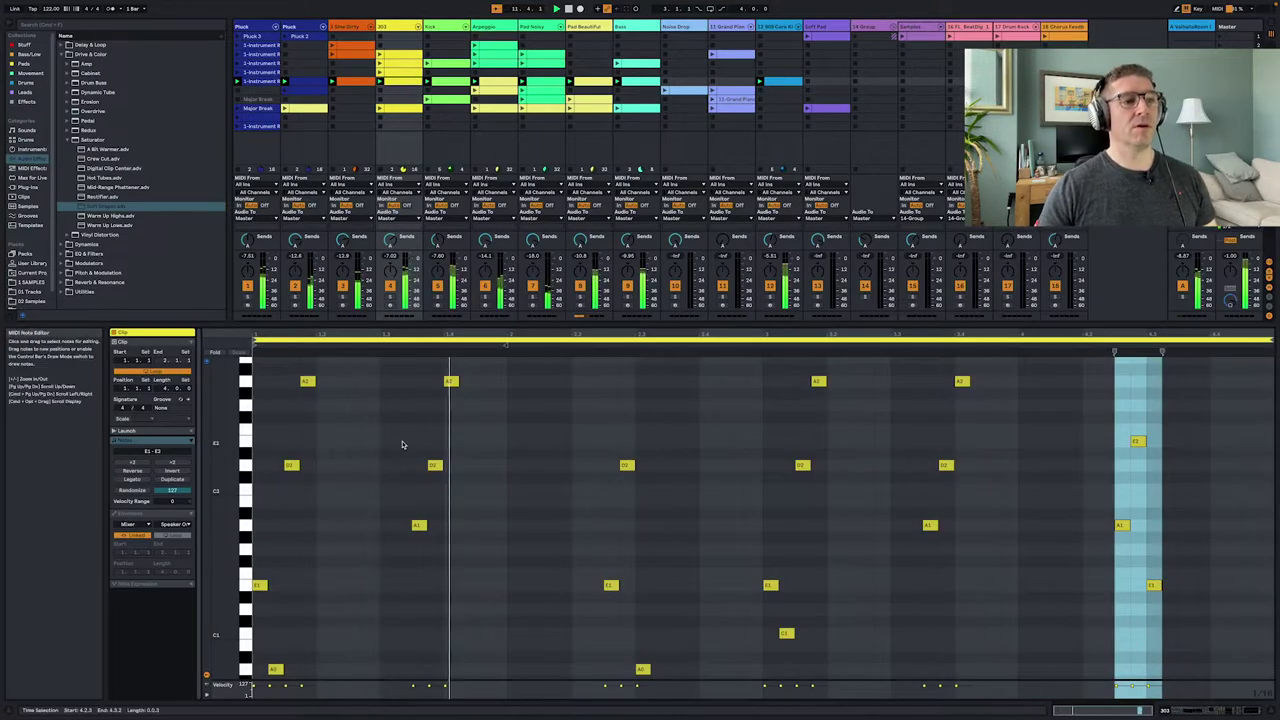
left_click_drag(396, 441, 476, 482)
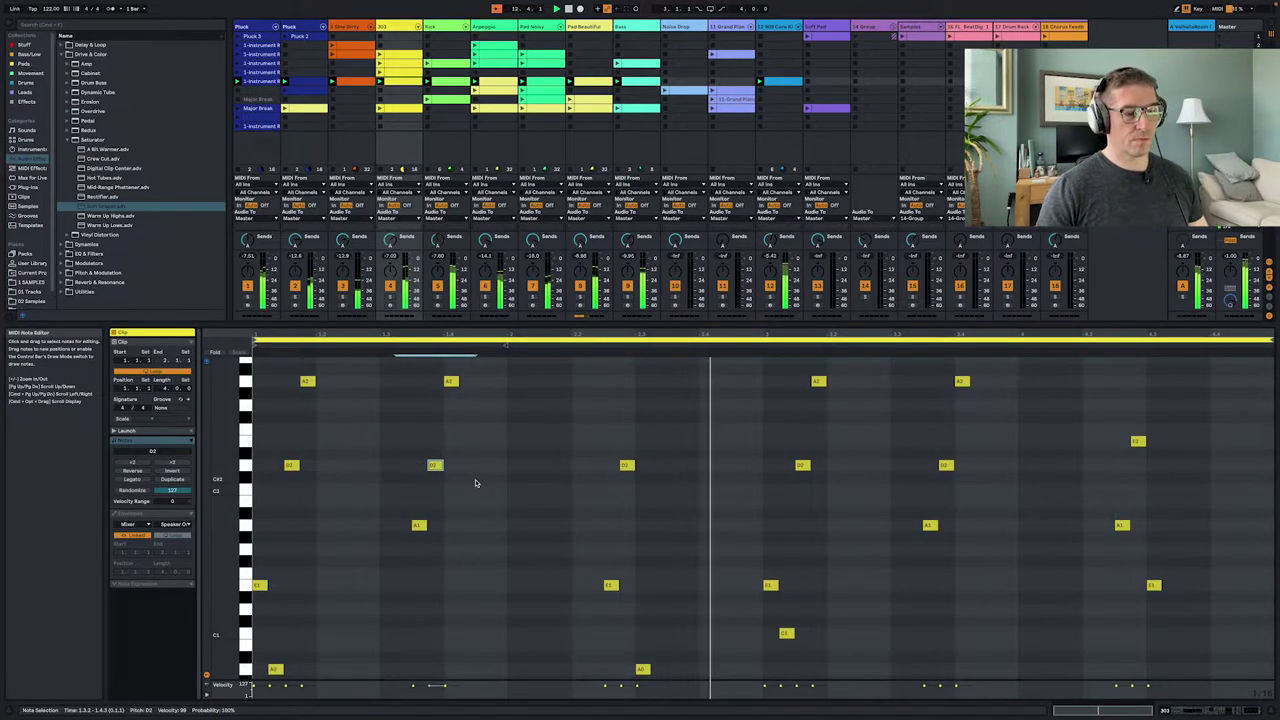
key("shift+Tab")
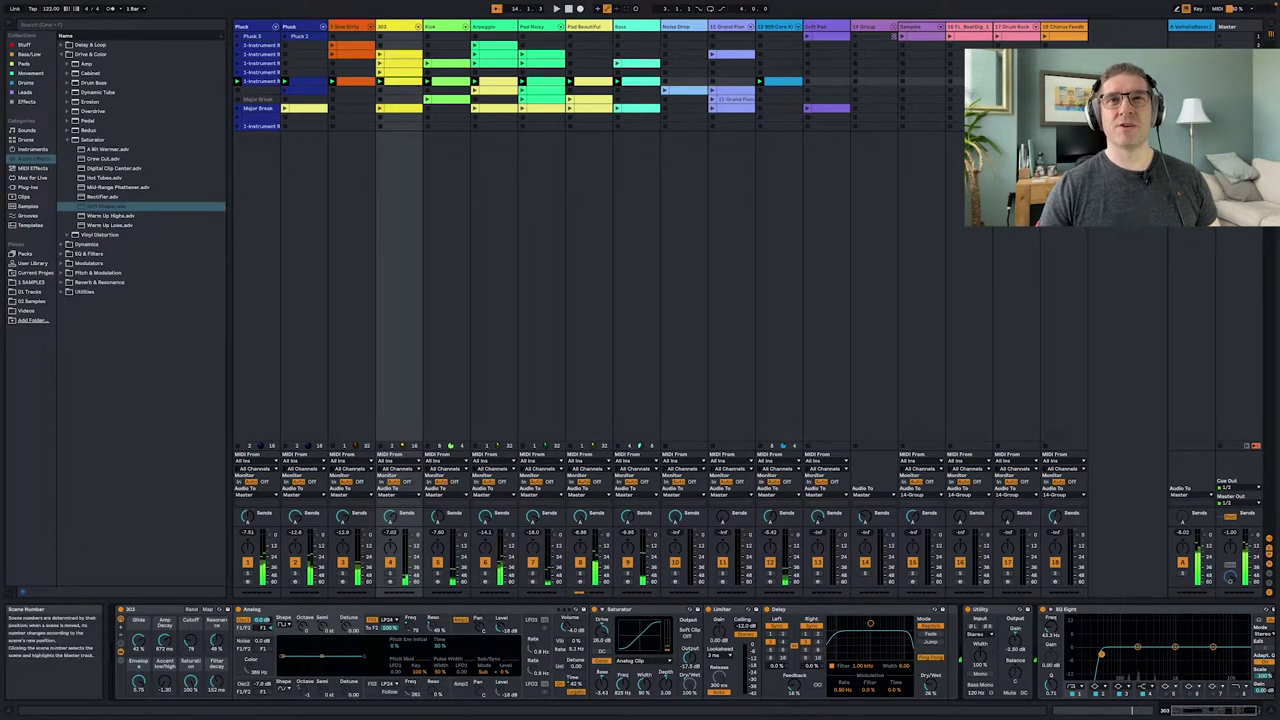
- Launch the seventh scene and layer in the Bass clip from the fourth scene and the Kick and Pad Beautiful clips from the sixth
left_click(1223, 90)
key("Left")
key("Left")
key("Left")
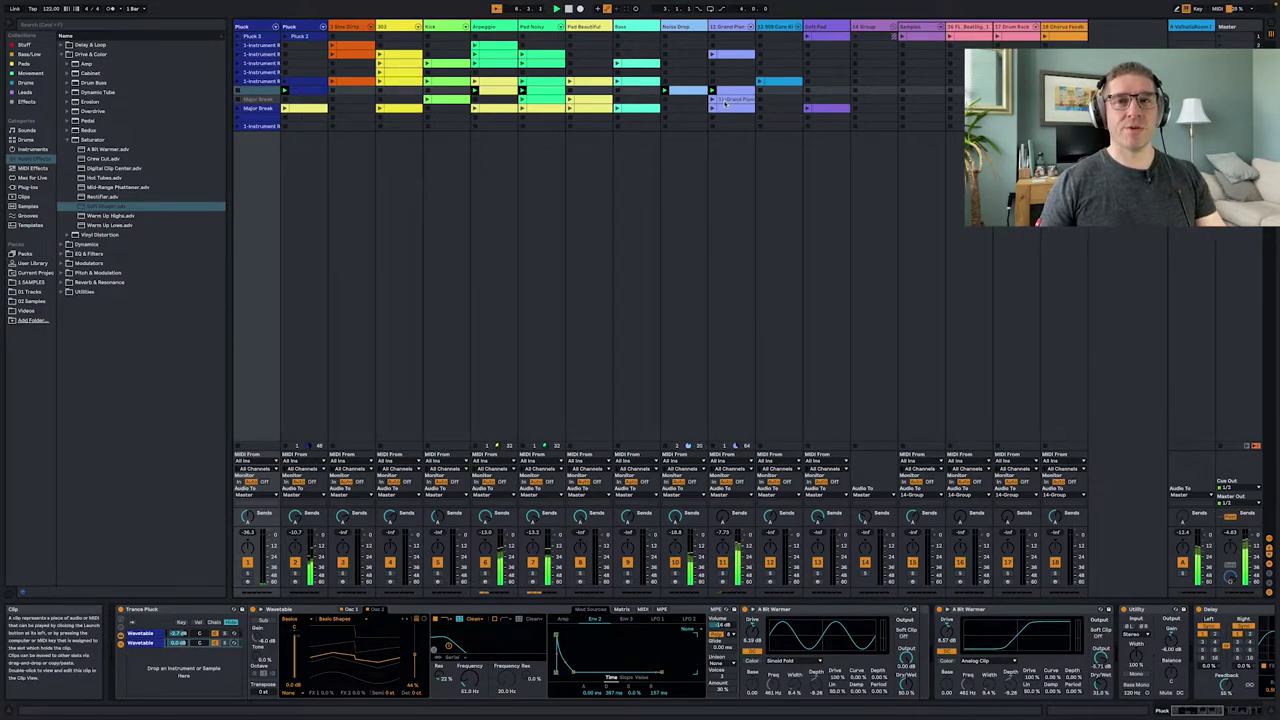
left_click(617, 63)
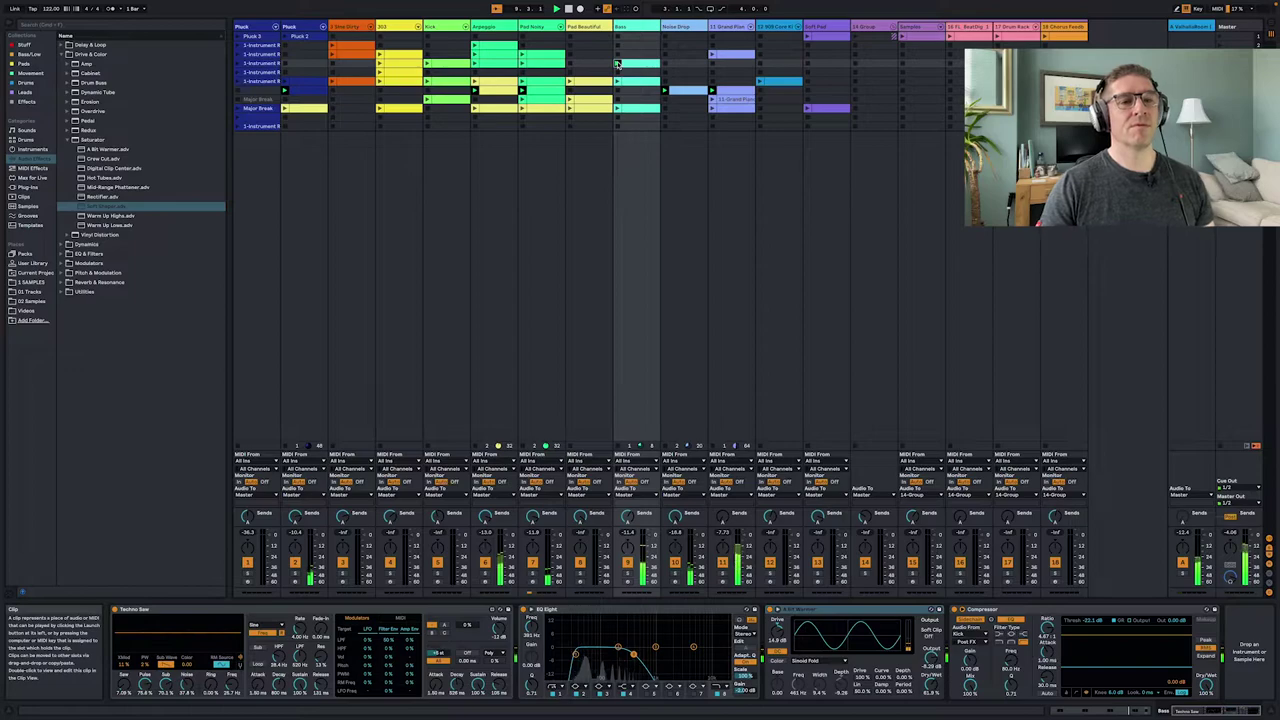
left_click(427, 83)
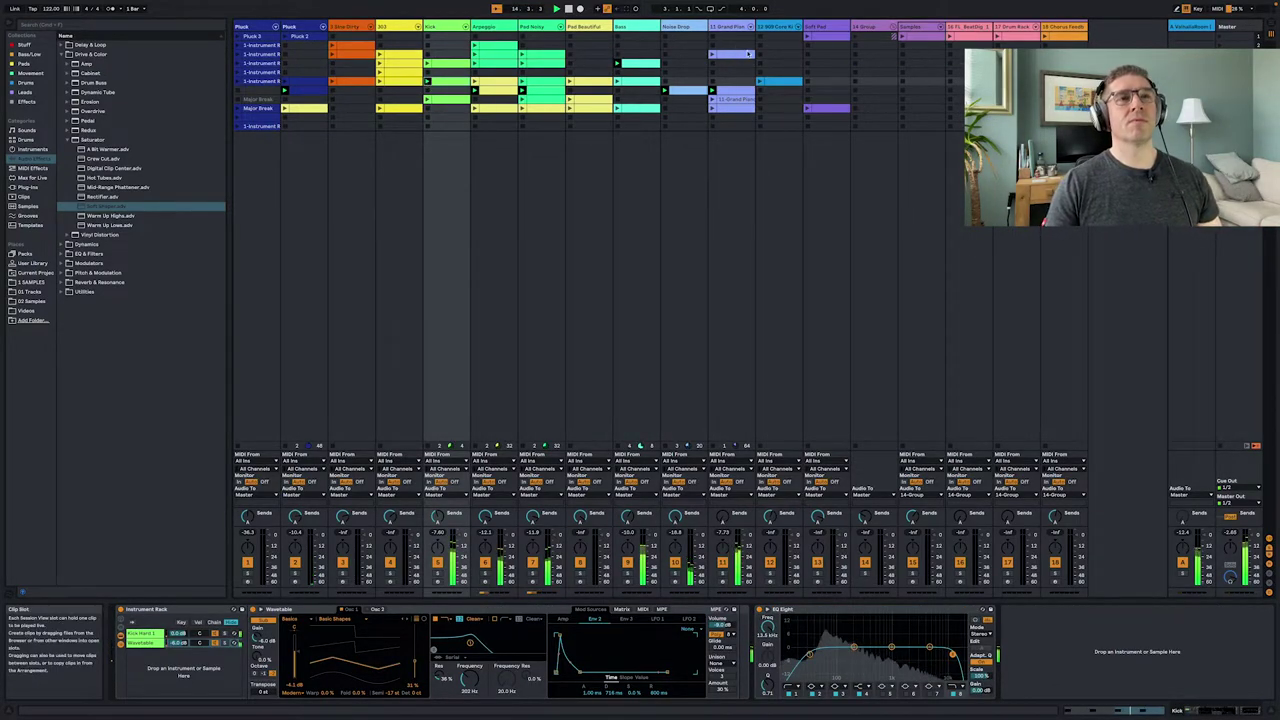
left_click(569, 82)
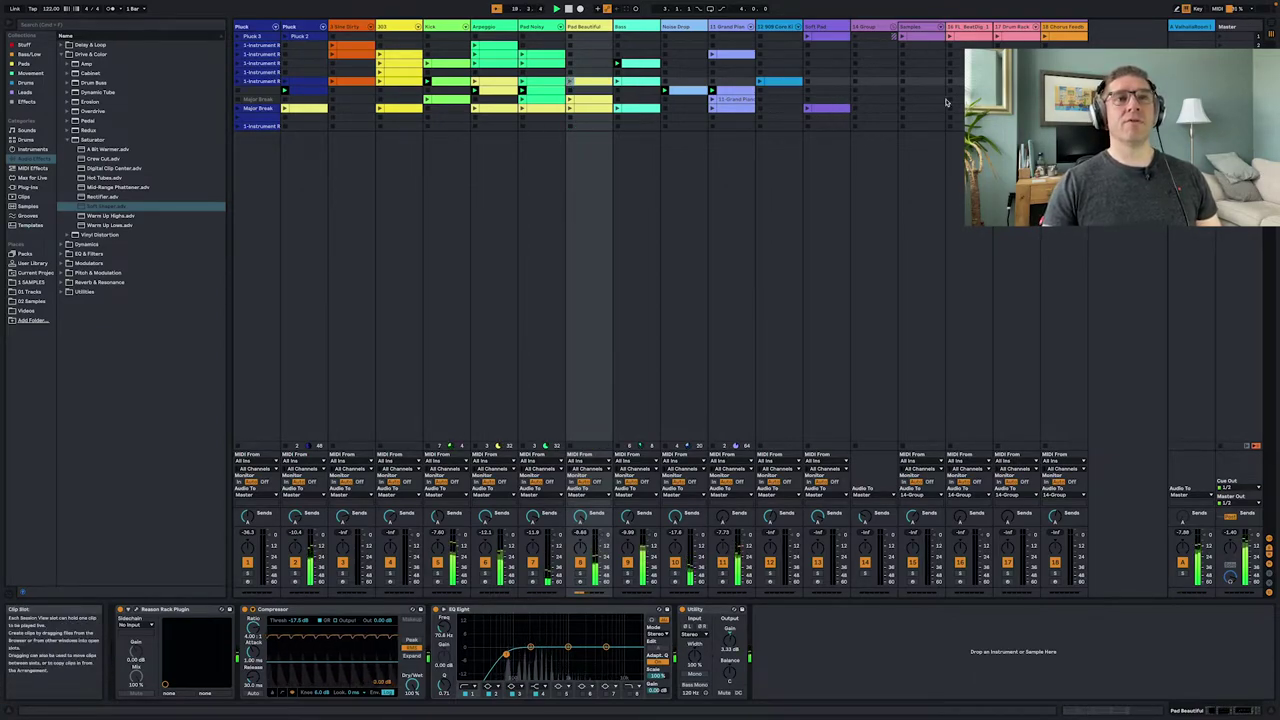
- Launch the eighth scene and examine the full length of its Grand Piano clip before returning to the piano's devices
left_click(1223, 100)
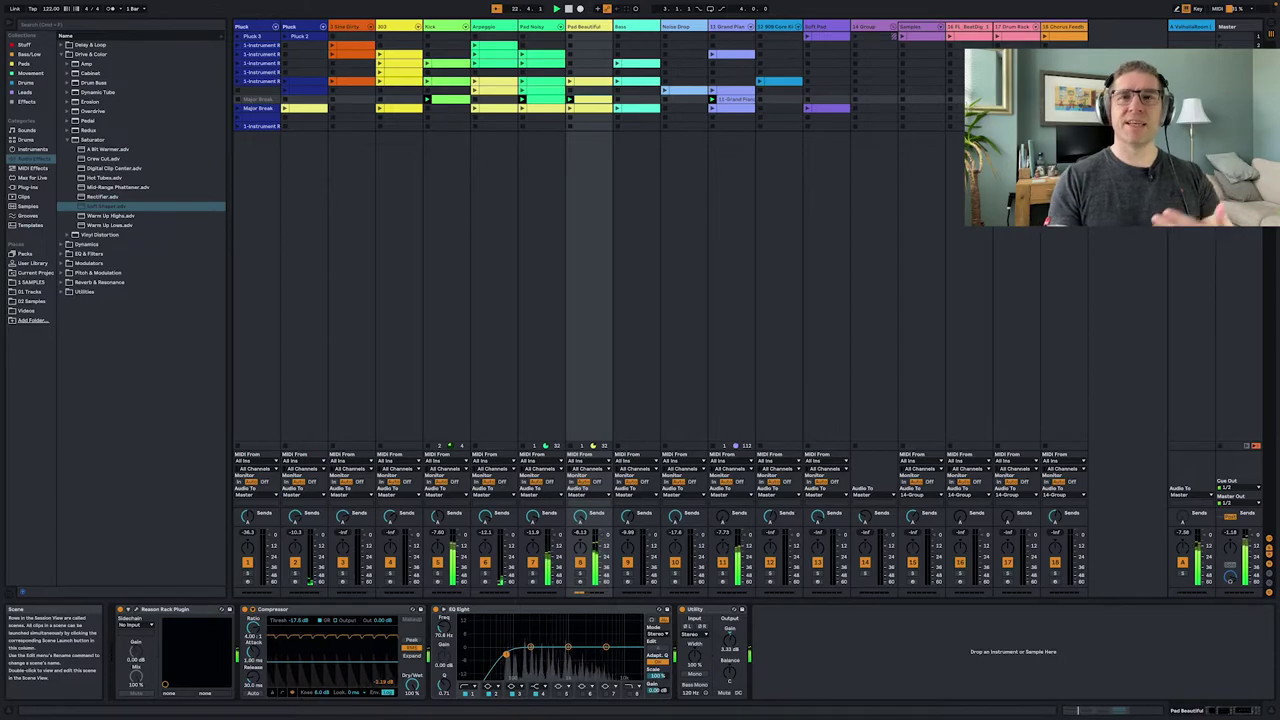
double_click(730, 101)
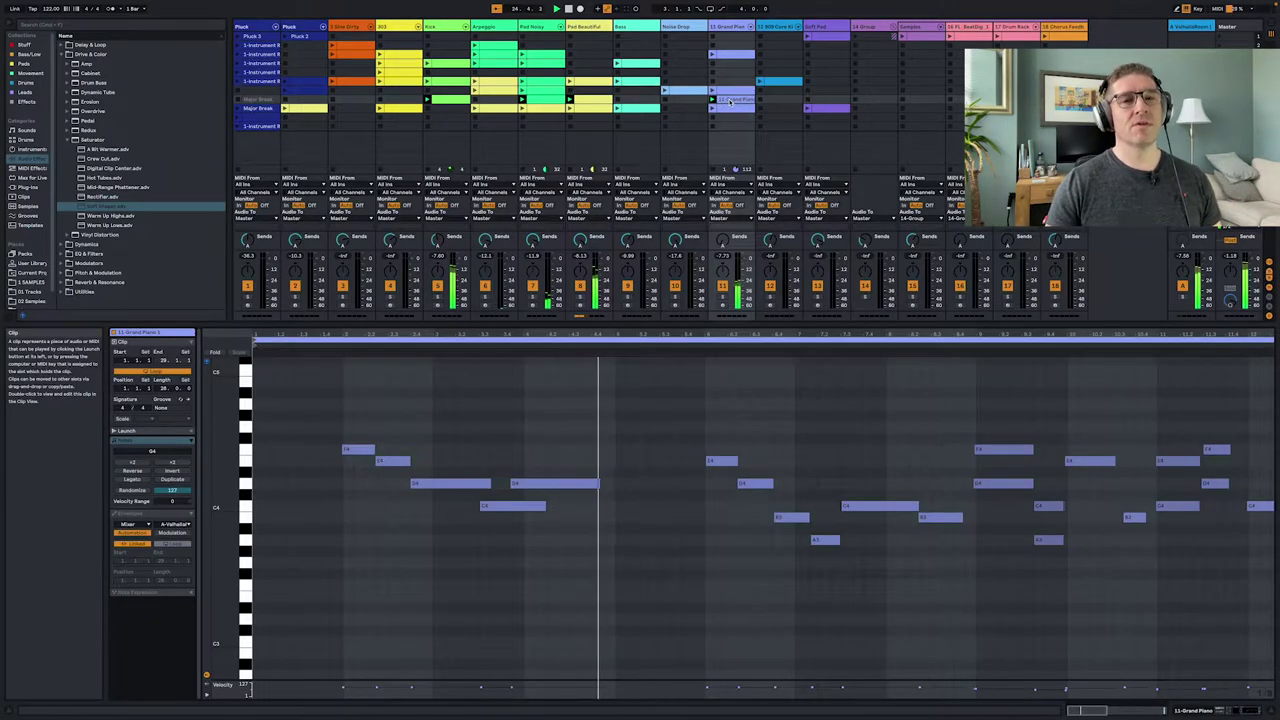
scroll(863, 443, "right", 10)
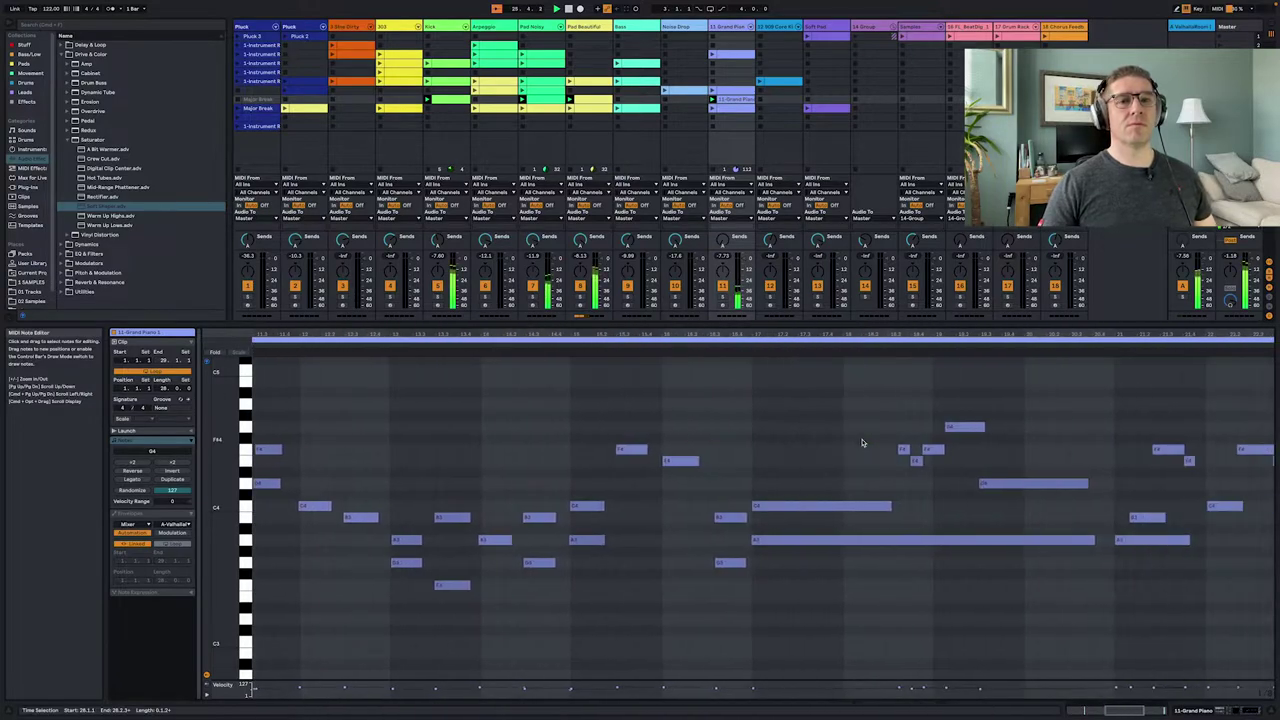
double_click(848, 330)
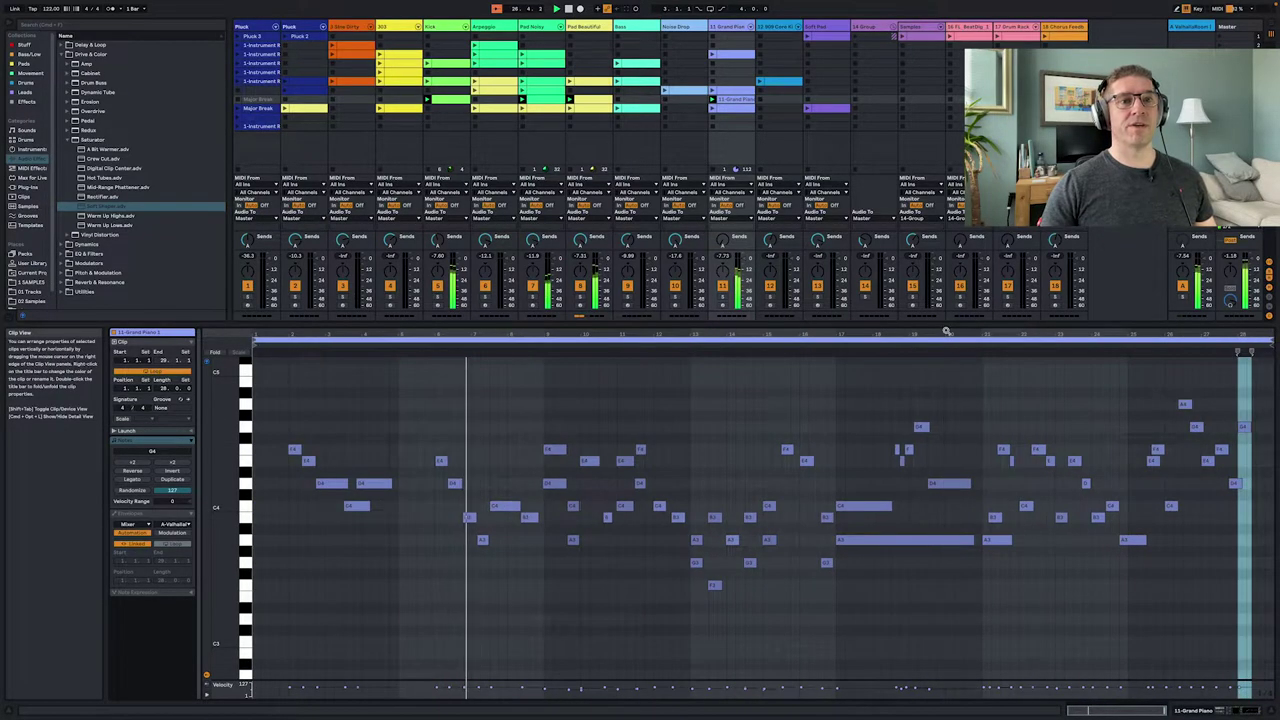
key("shift+Tab")
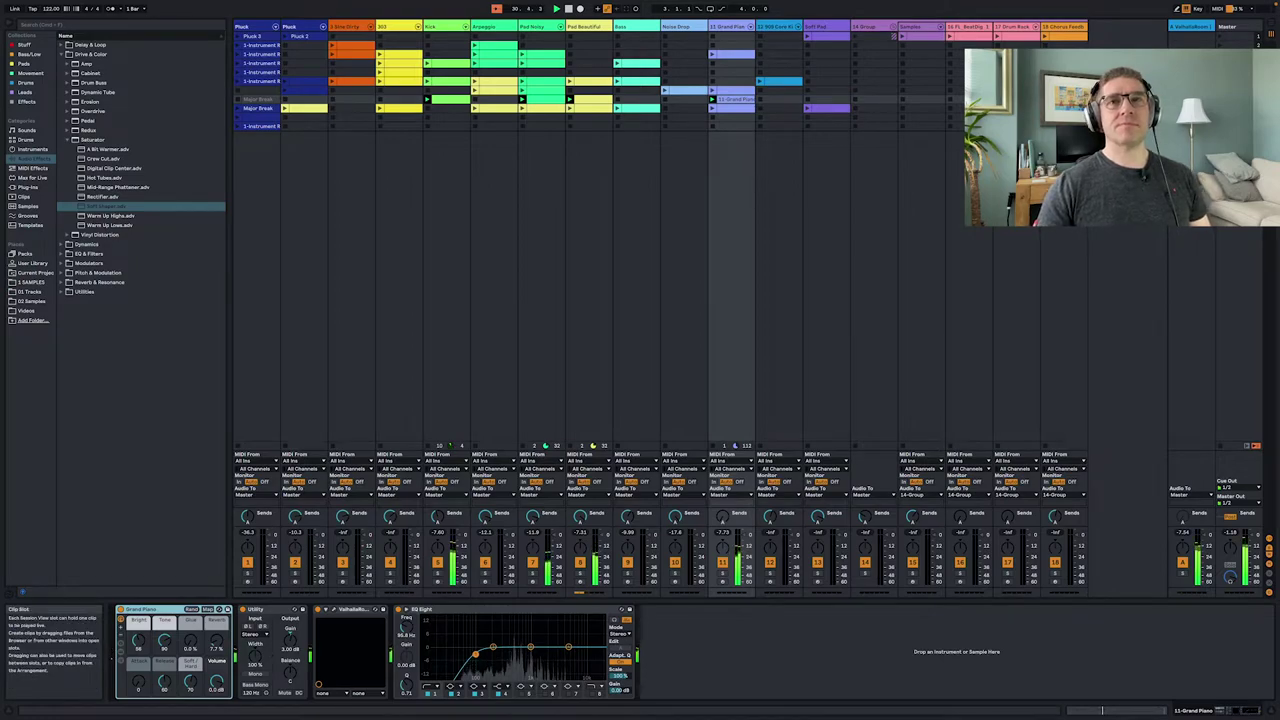
- Play the ninth and tenth scenes, and examine the Pluck track's effects chain from A Bit Warmer to the Valhalla reverb
left_click(1222, 108)
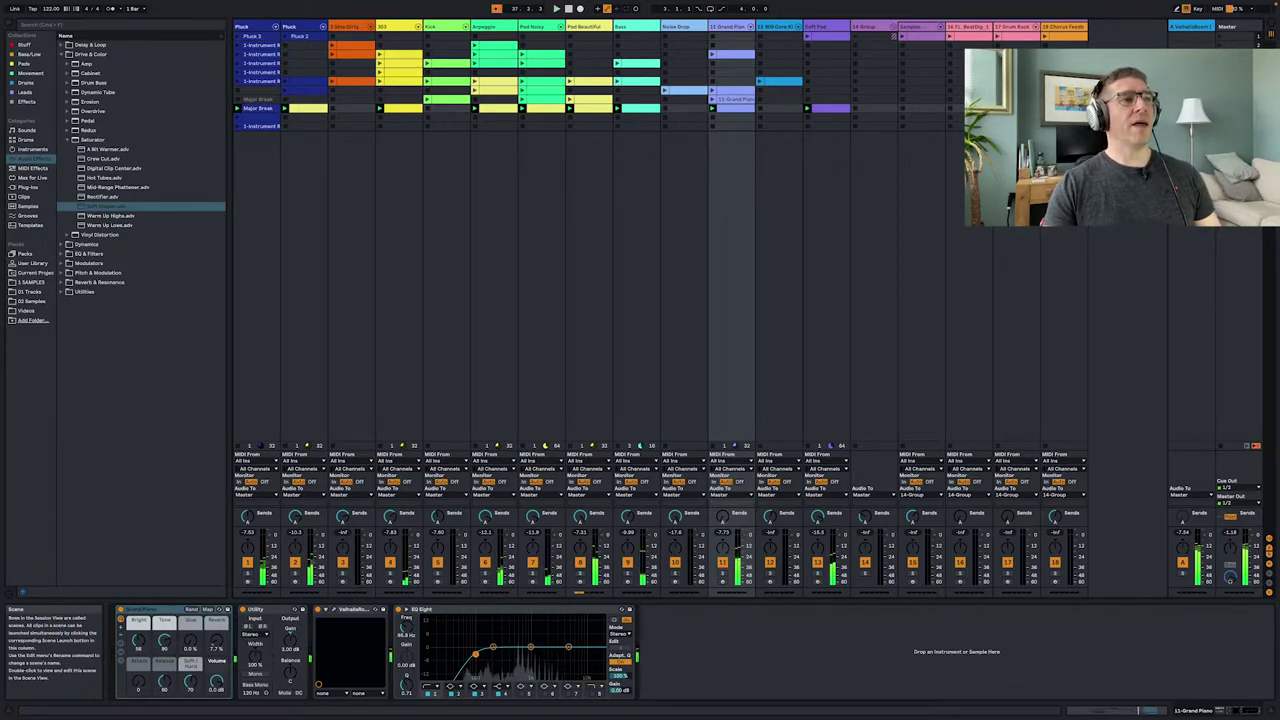
left_click(1221, 117)
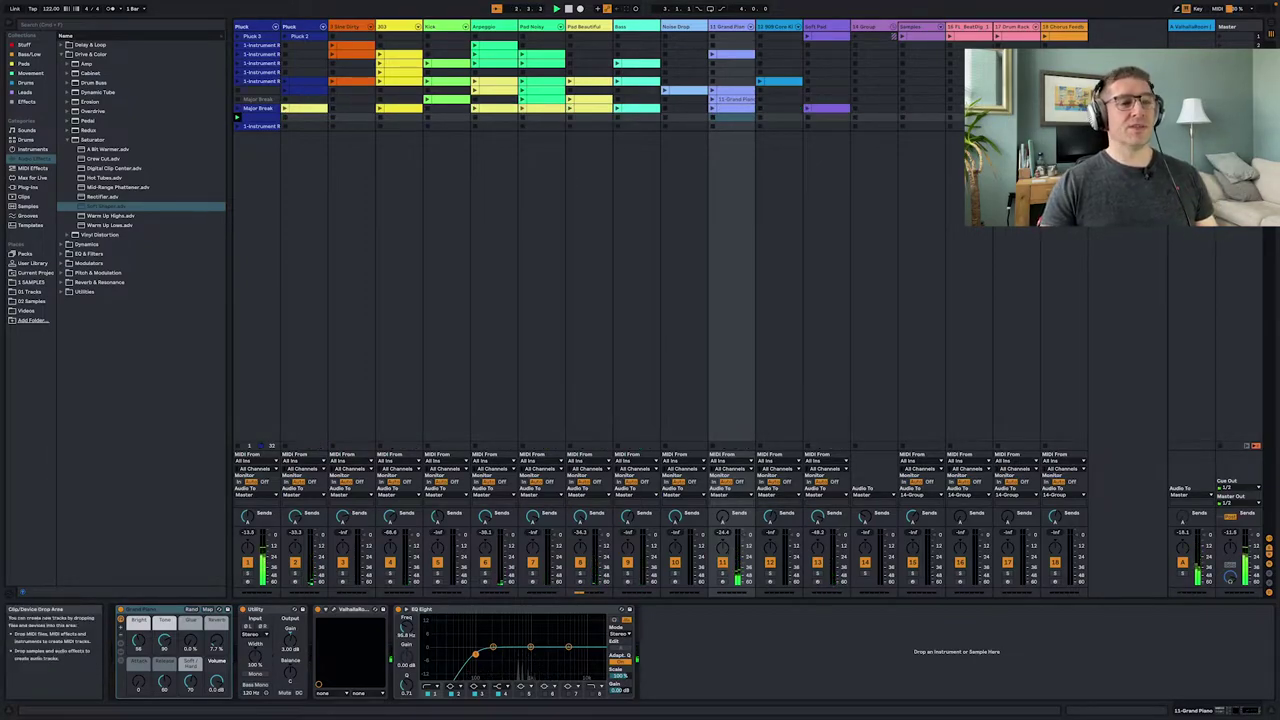
left_click(248, 288)
scroll(951, 637, "right", 10)
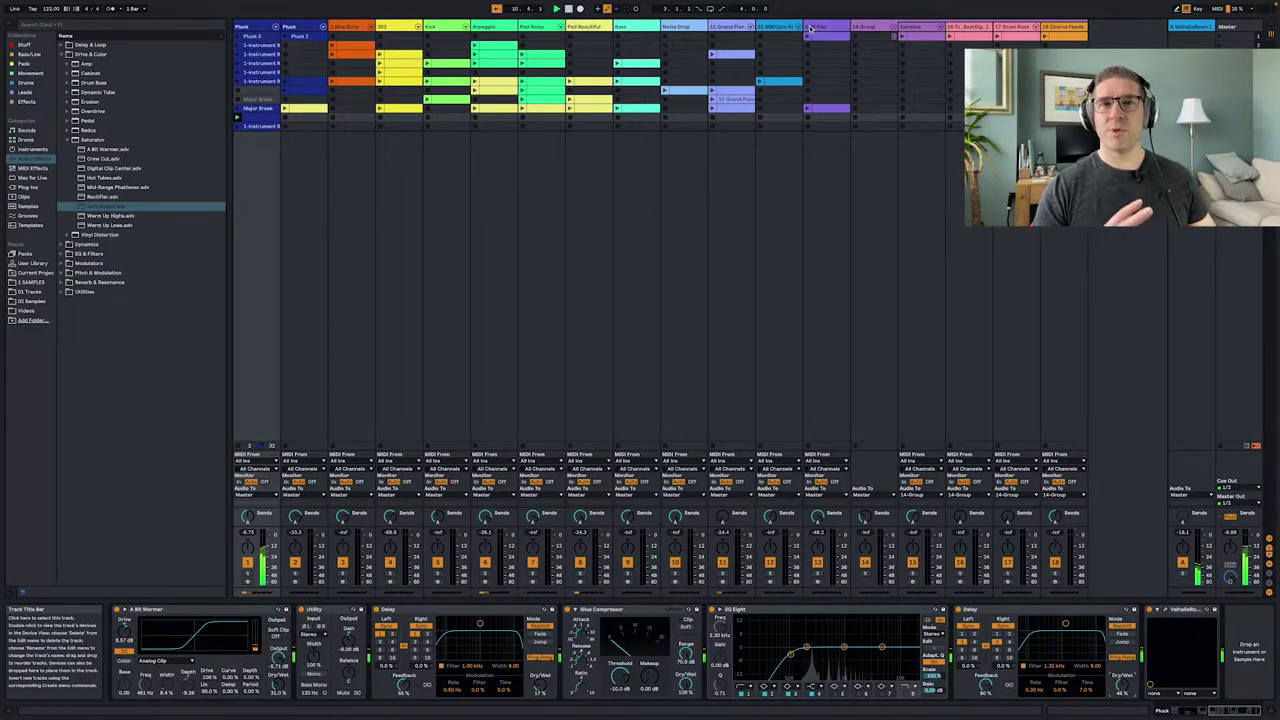
key("shift+Tab")
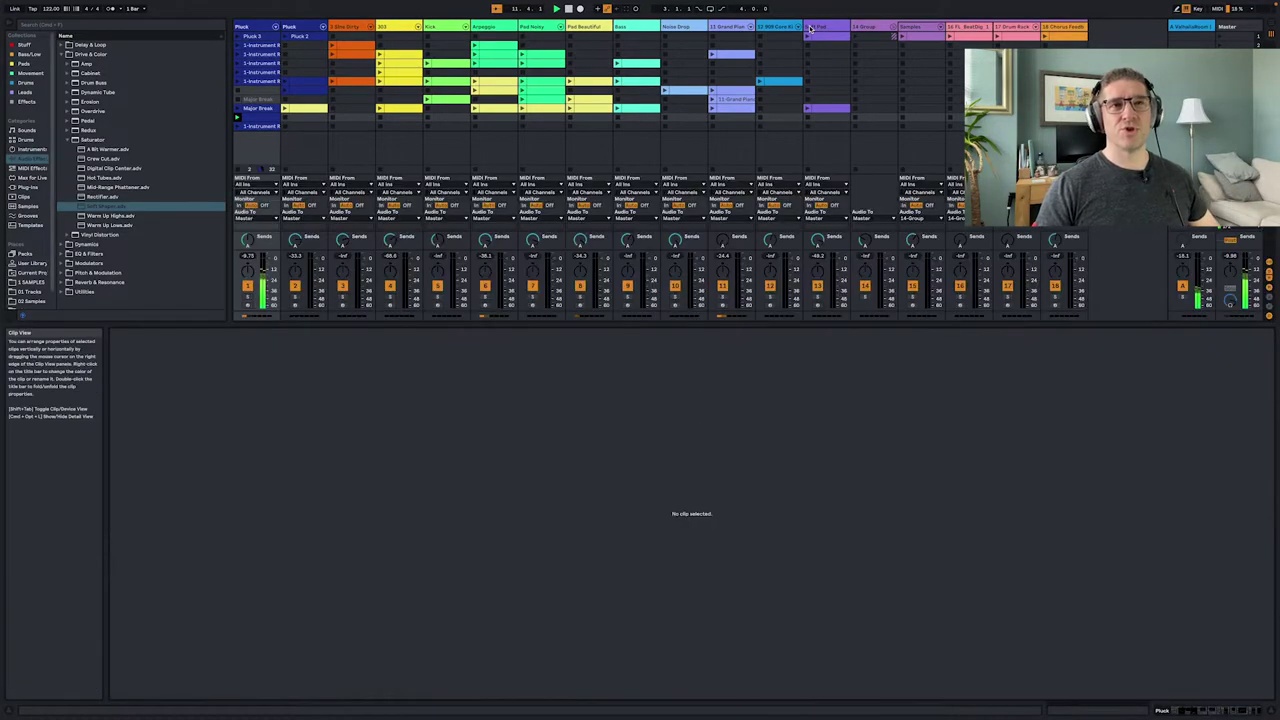
- Launch the eleventh scene and inspect its Pluck clip's notes alongside the second Delay's Dry/Wet setting
left_click(1222, 126)
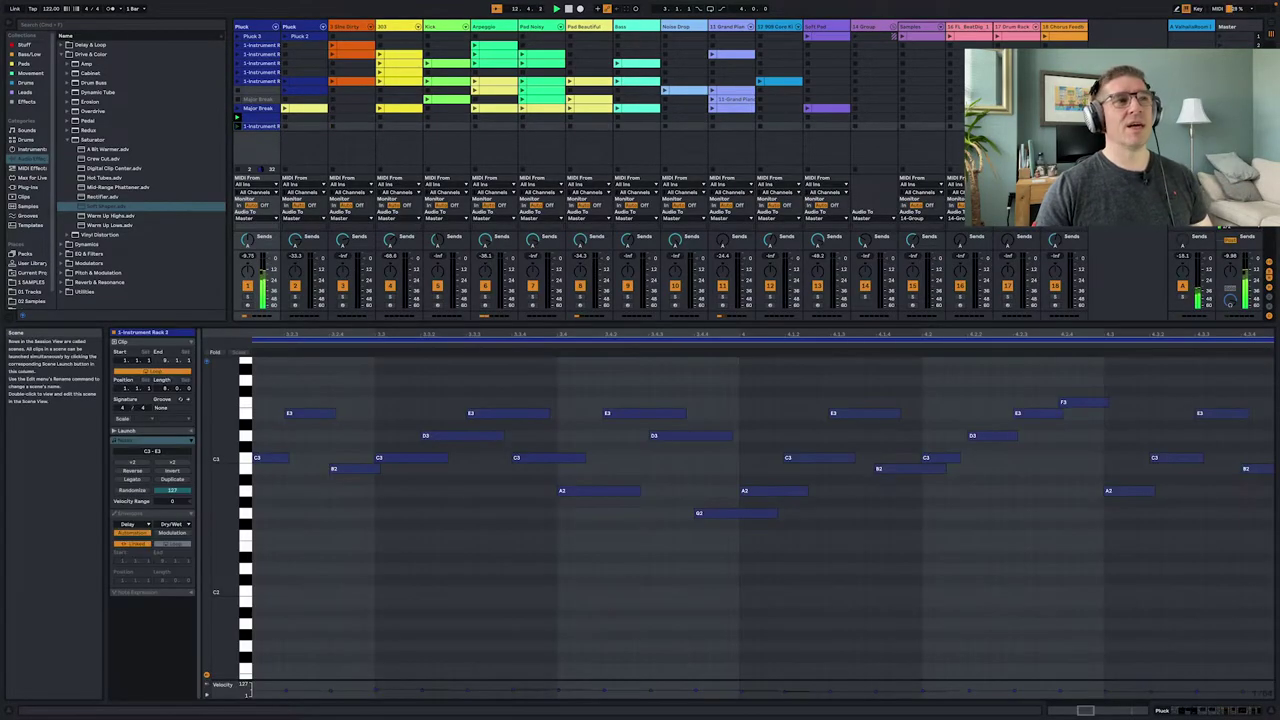
key("shift+Tab")
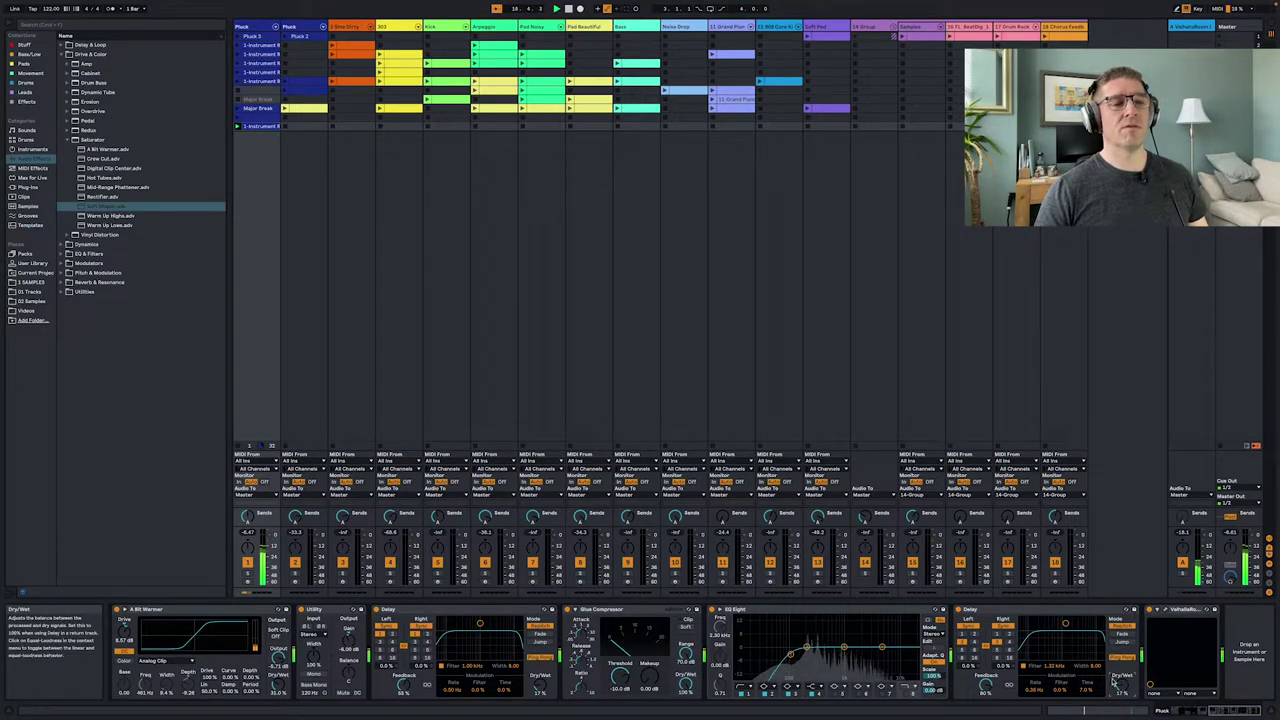
key("shift+Tab")
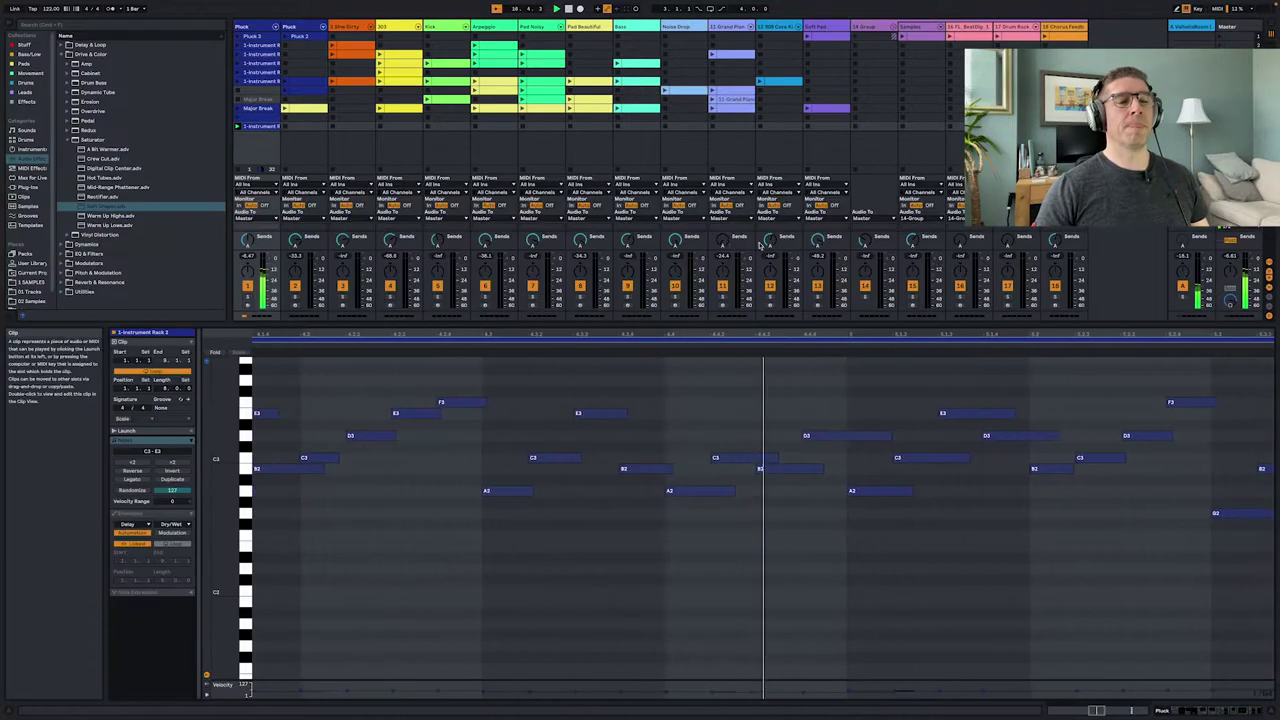
- Play short excerpts of the full arrangement from bars 6, 27 and 37
double_click(825, 331)
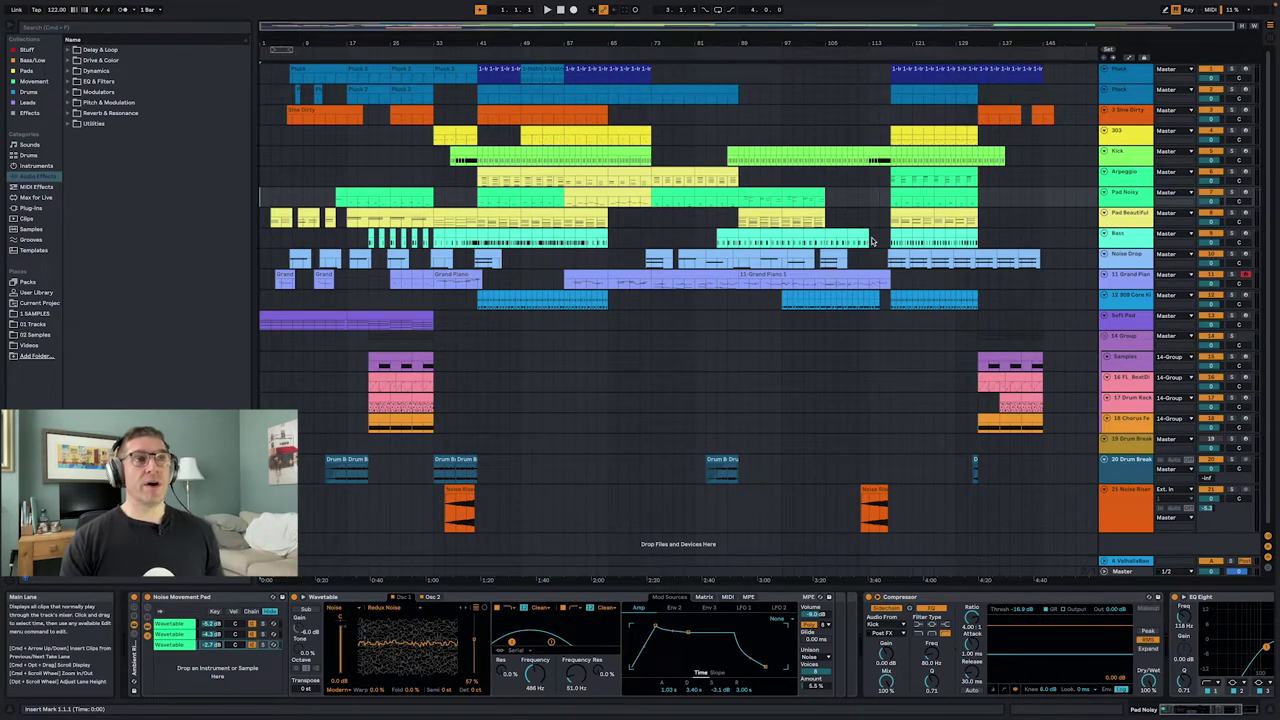
left_click(290, 112)
key("space")
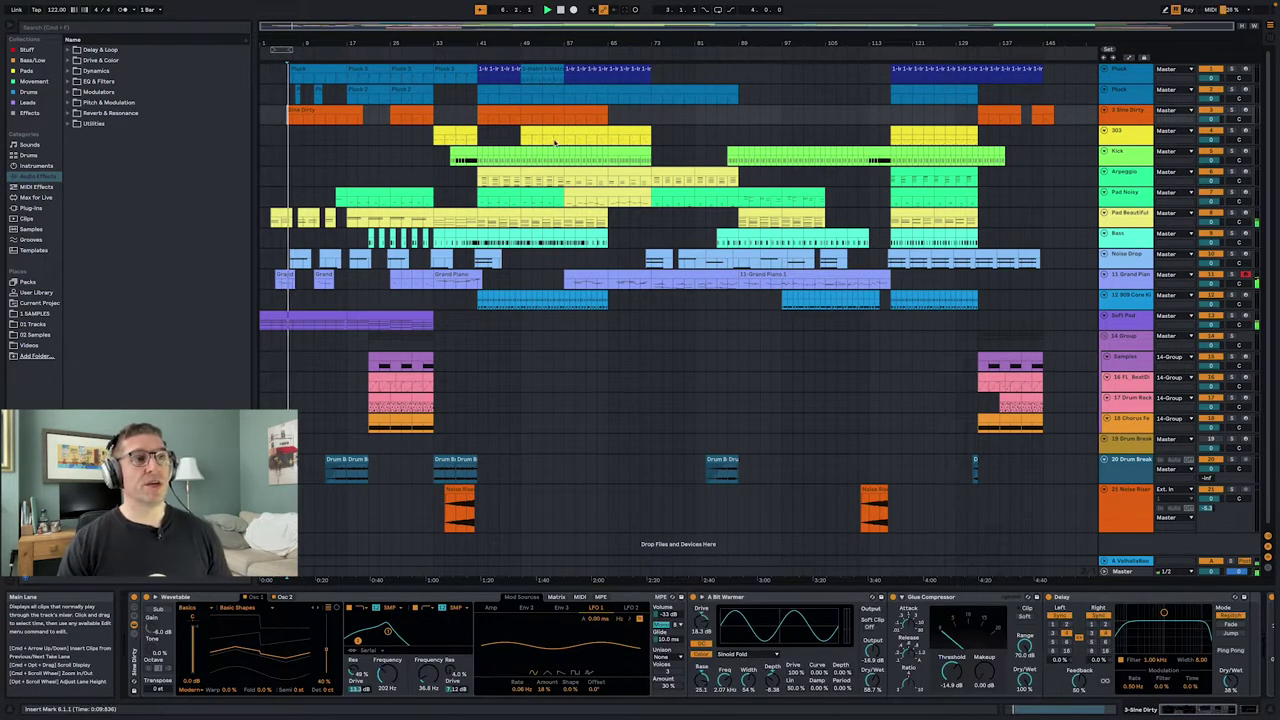
key("space")
left_click(408, 176)
key("space")
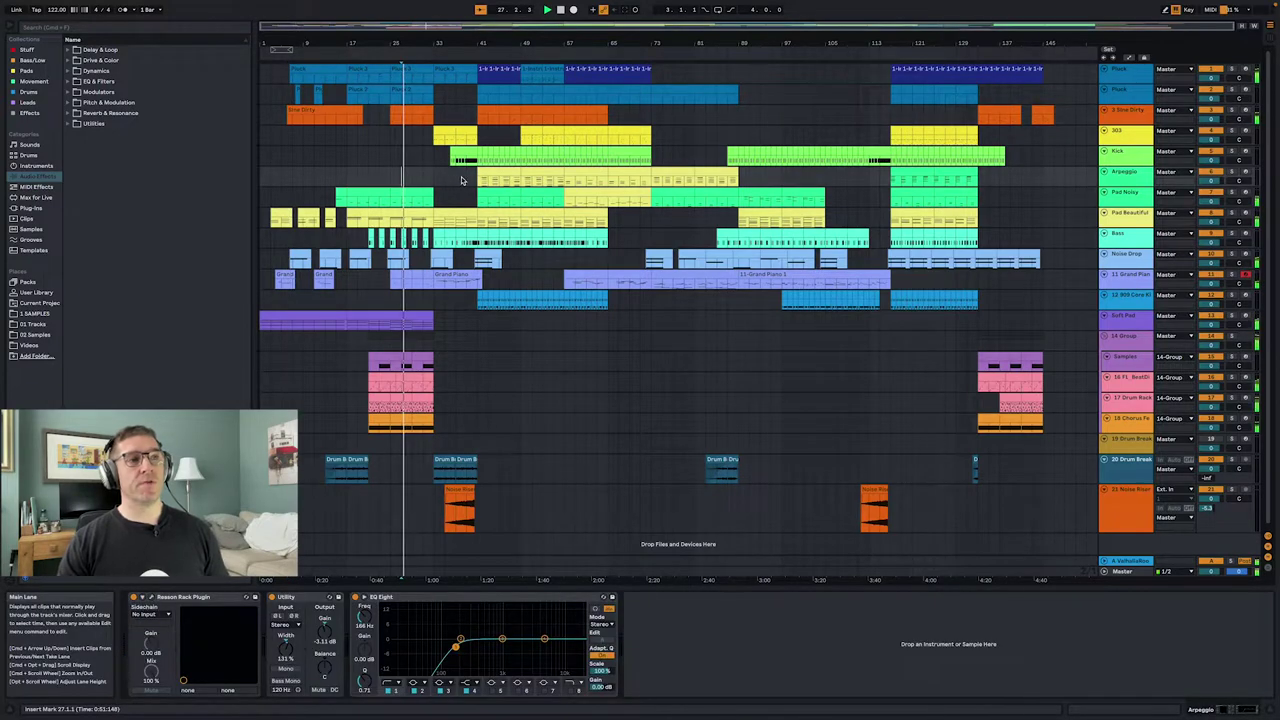
key("space")
left_click(460, 180)
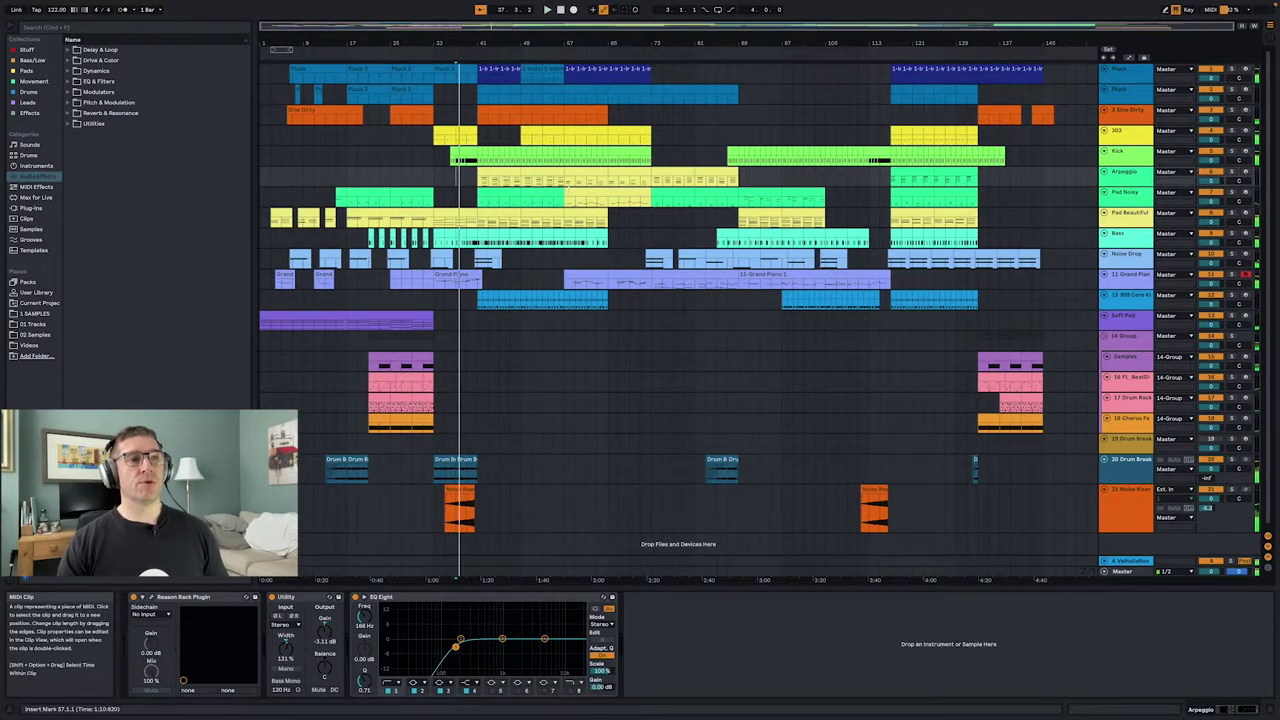
- Audition the middle and final sections of the arrangement from bars 57, 85 and 117
left_click(558, 206)
key("space")
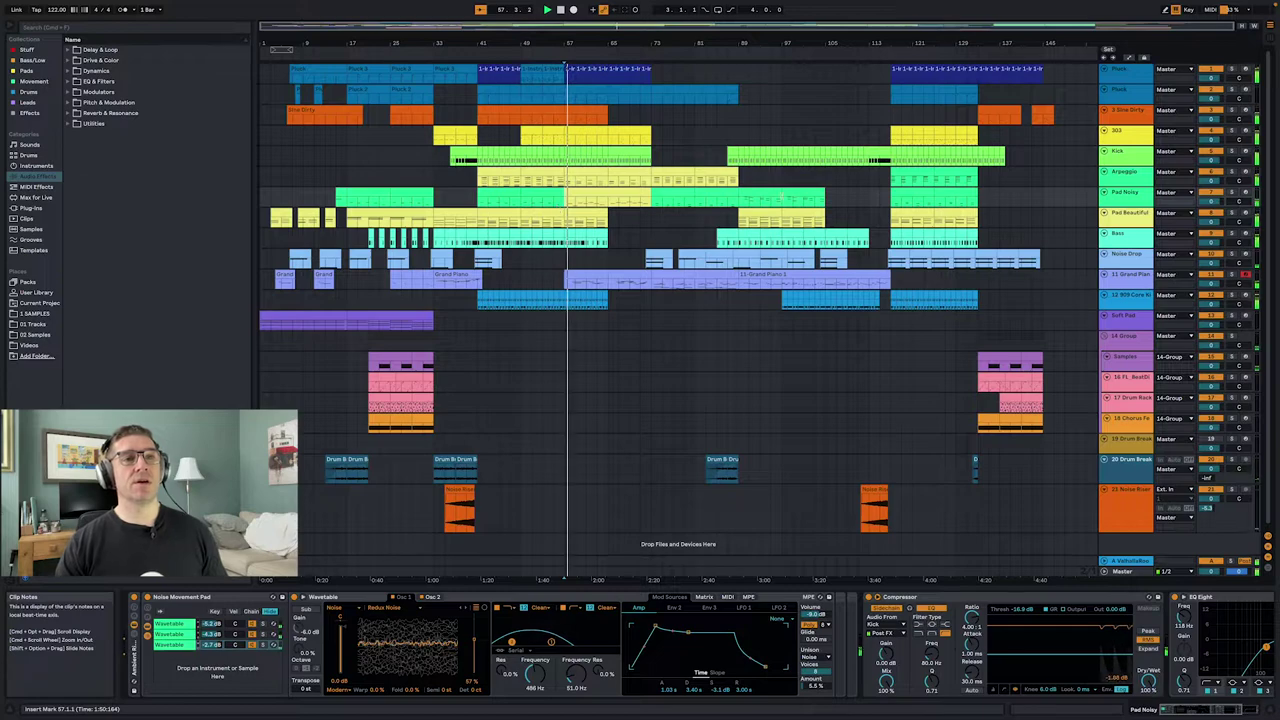
key("space")
left_click(721, 222)
key("space")
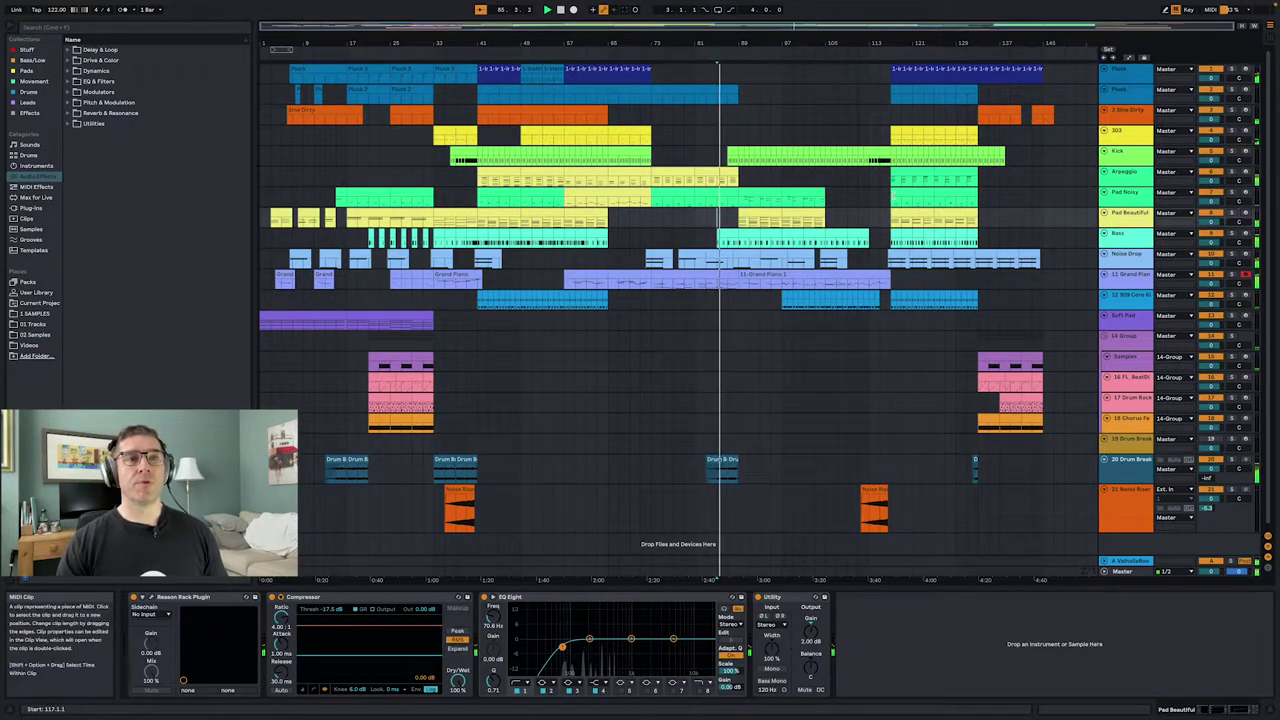
key("space")
left_click(892, 203)
key("space")
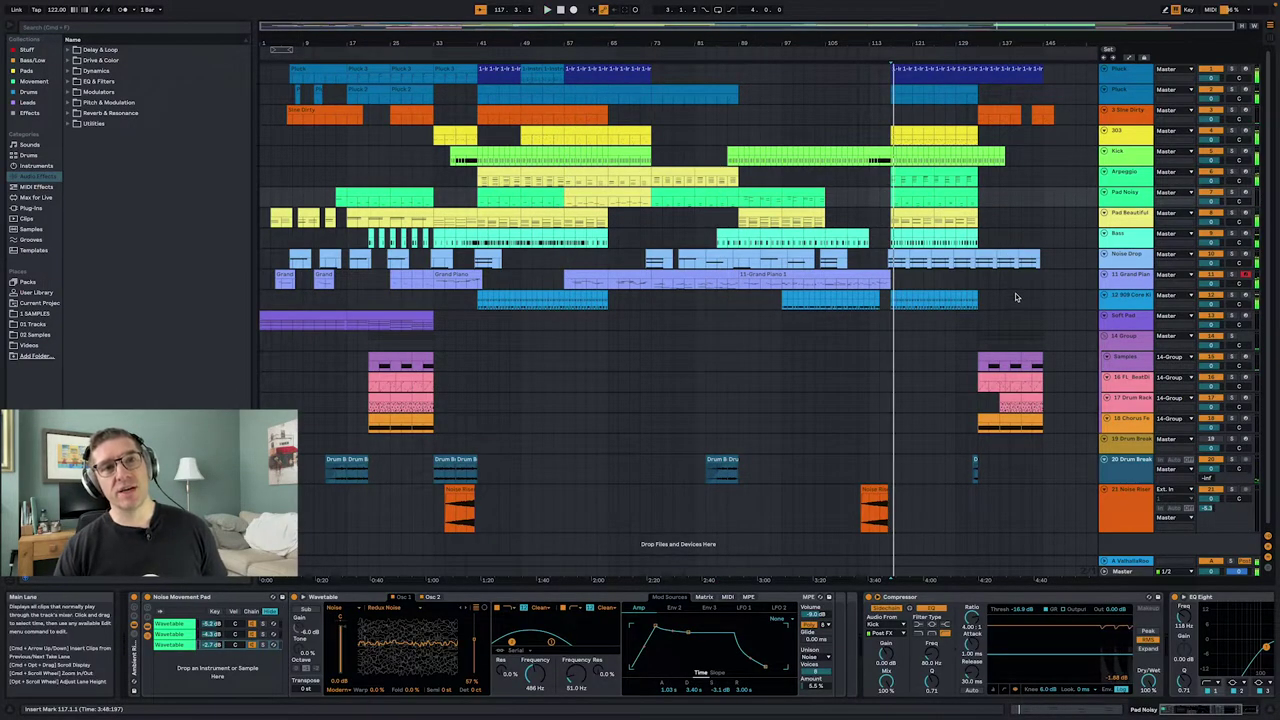
left_click(1012, 296)
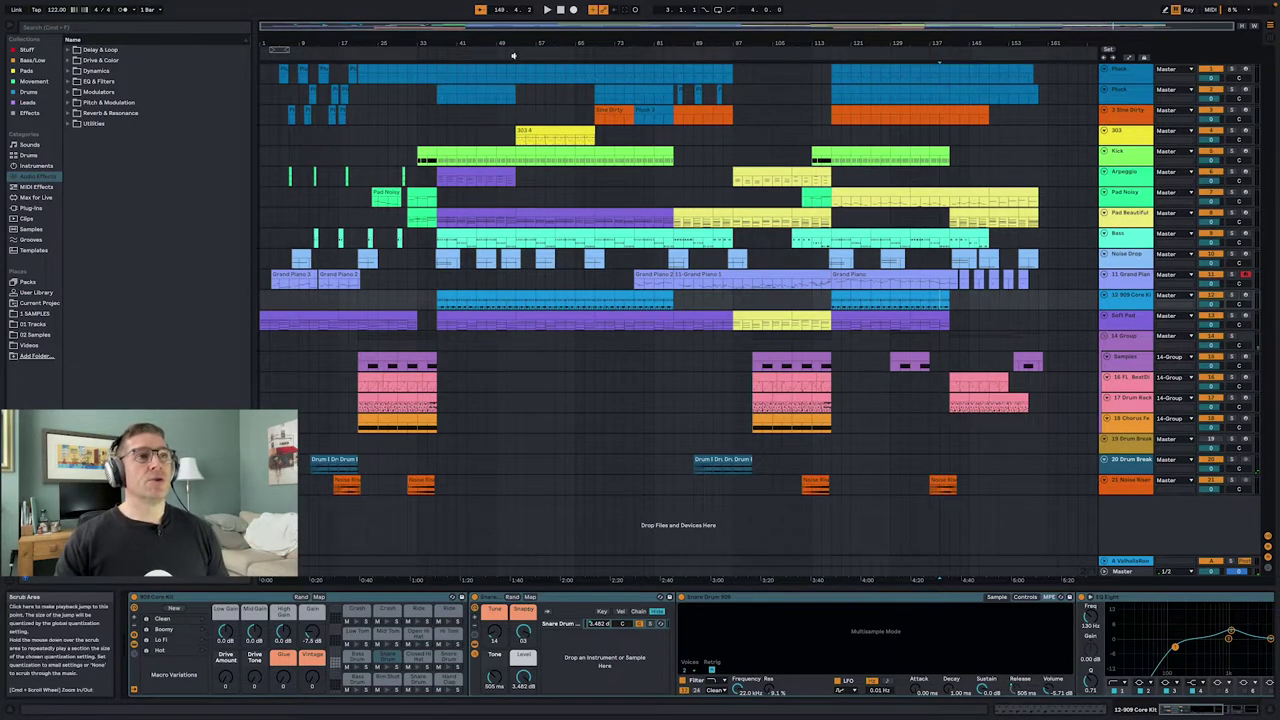
- Play the reworked arrangement's intro from bar 1 and continue from bar 15 into the drum break
left_click(561, 11)
key("space")
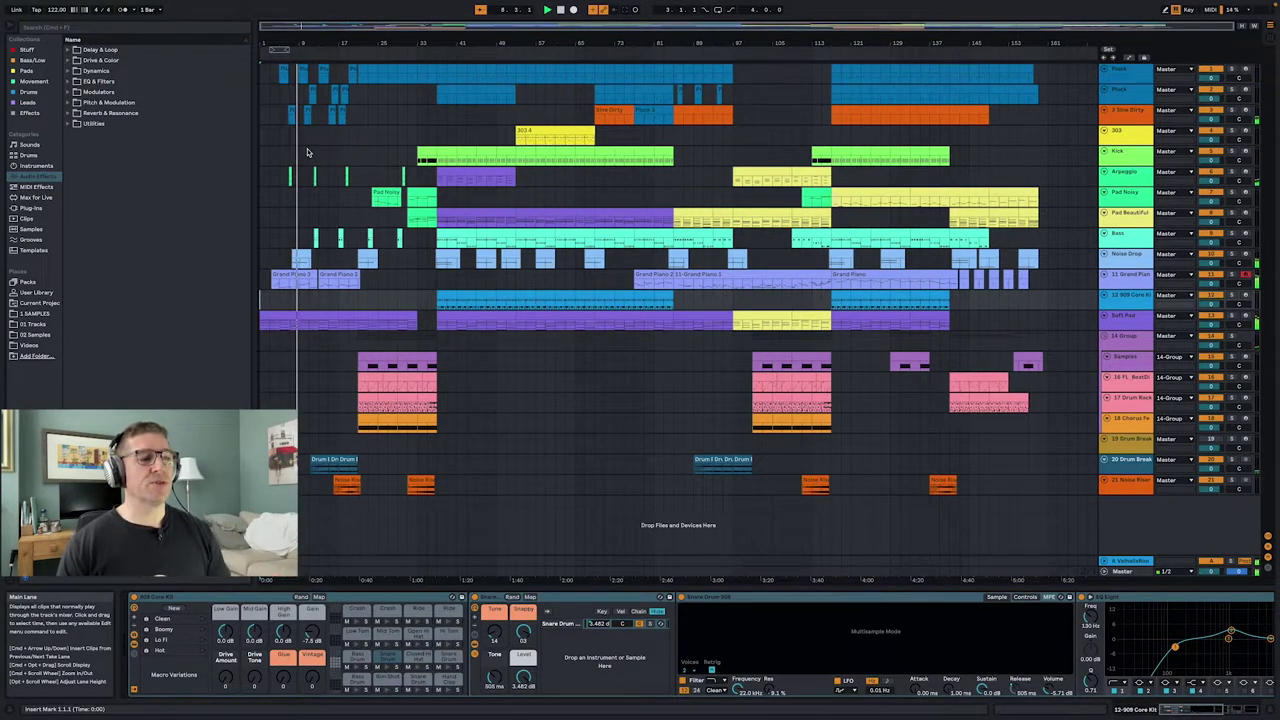
left_click(328, 416)
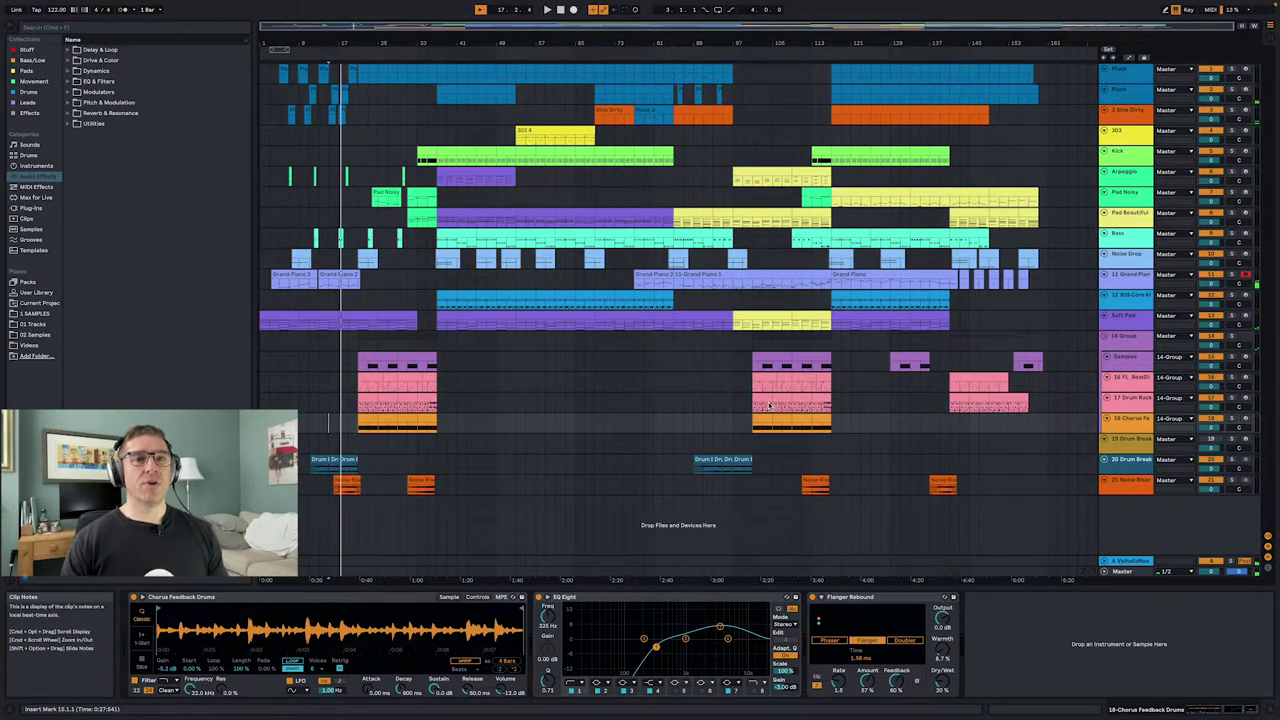
- Compare the 14-Group track's effects chain with the device chain on the 20-Drum Break 2 track
left_click(1139, 345)
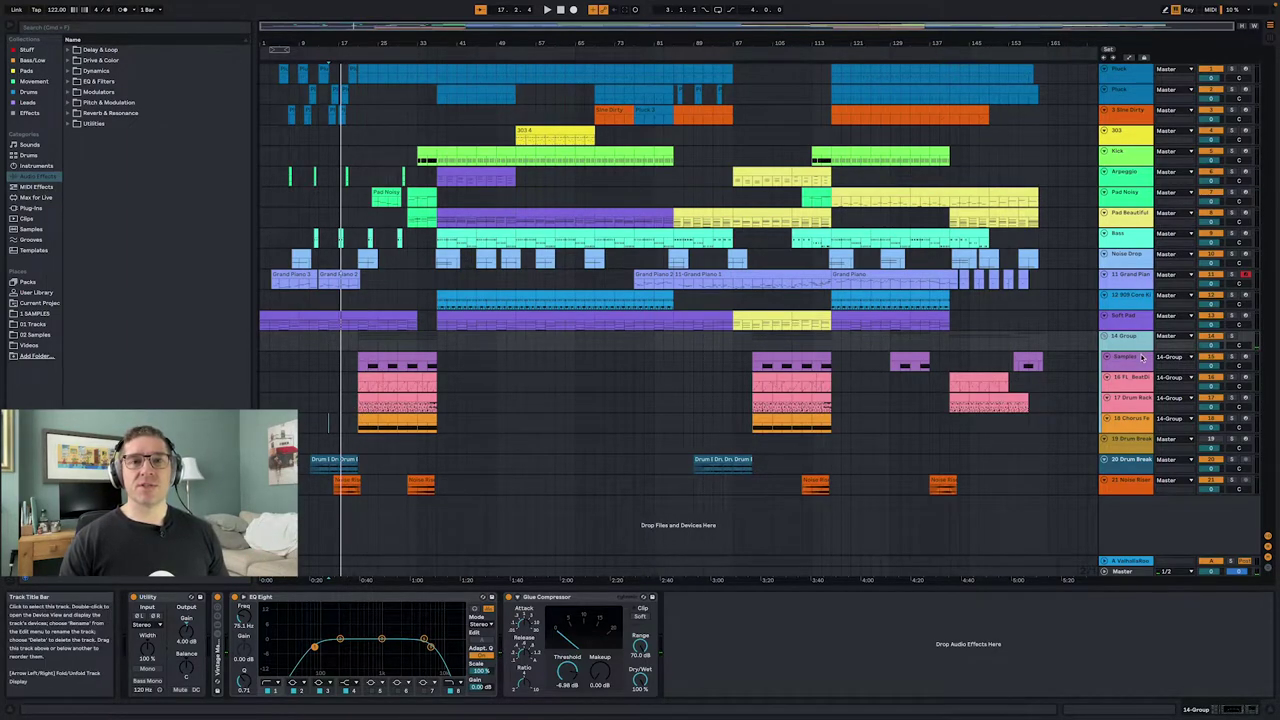
left_click(330, 466)
left_click(1126, 467)
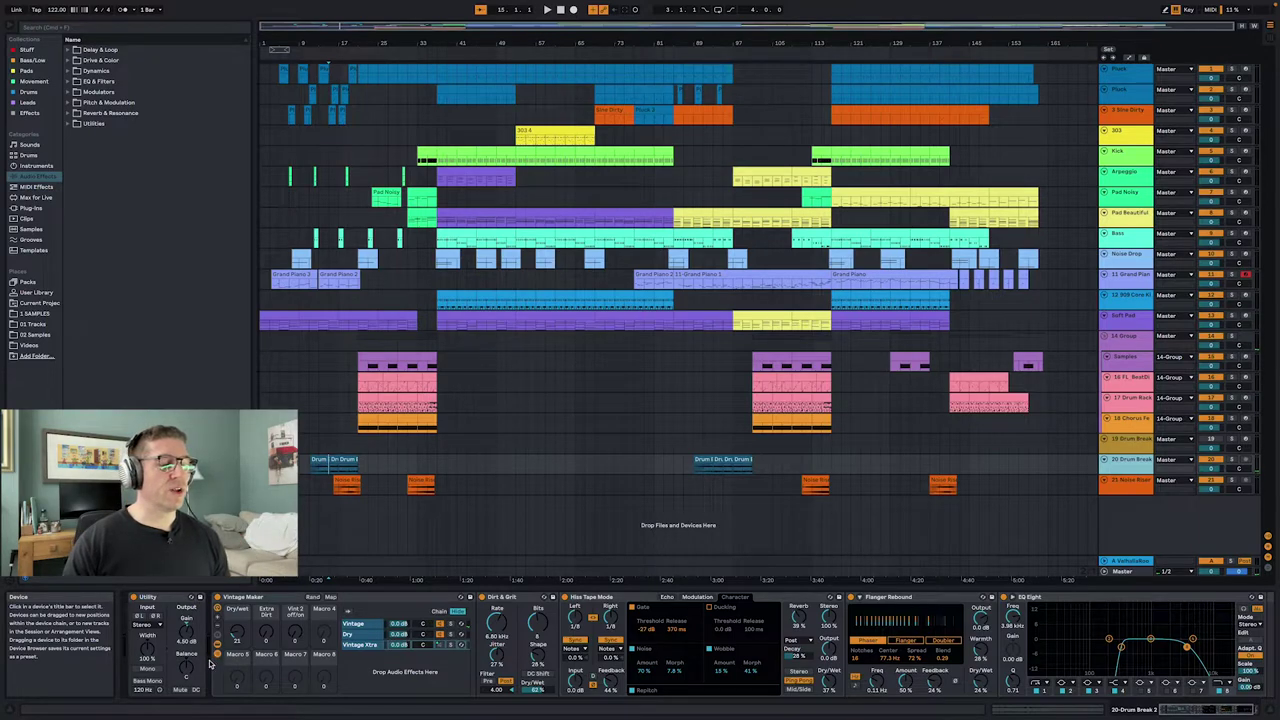
left_click(1133, 345)
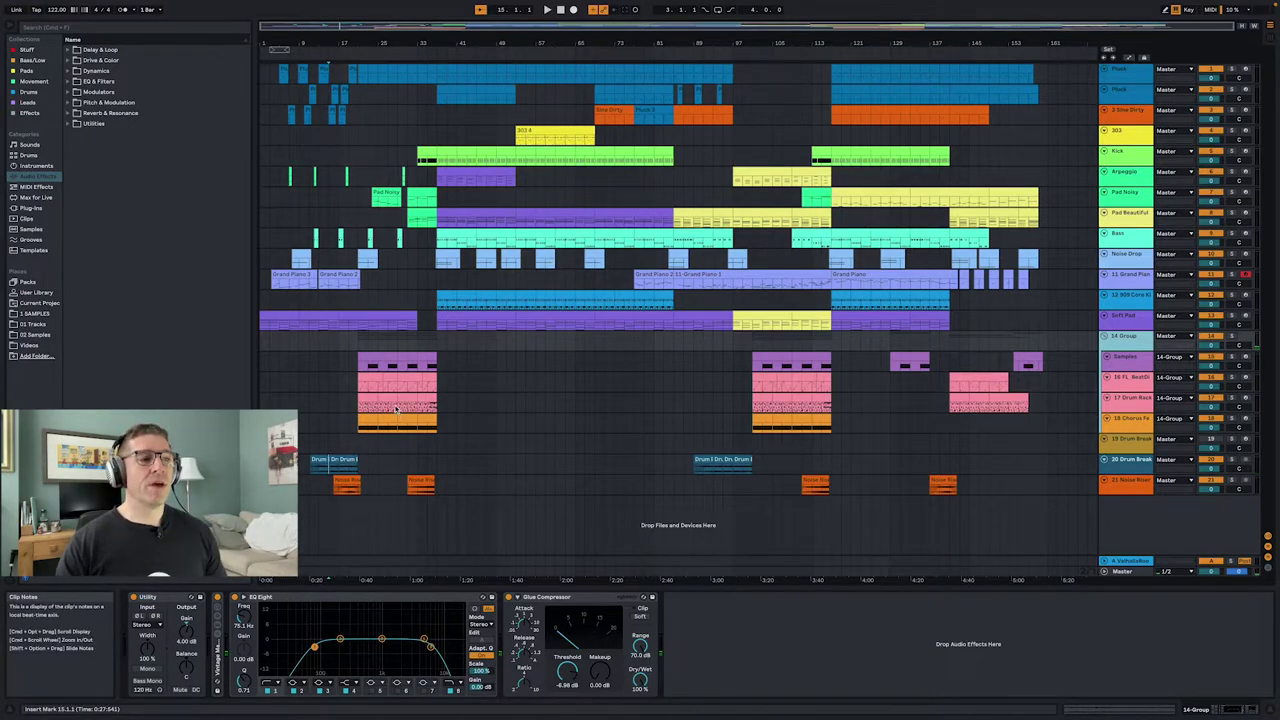
left_click(1131, 467)
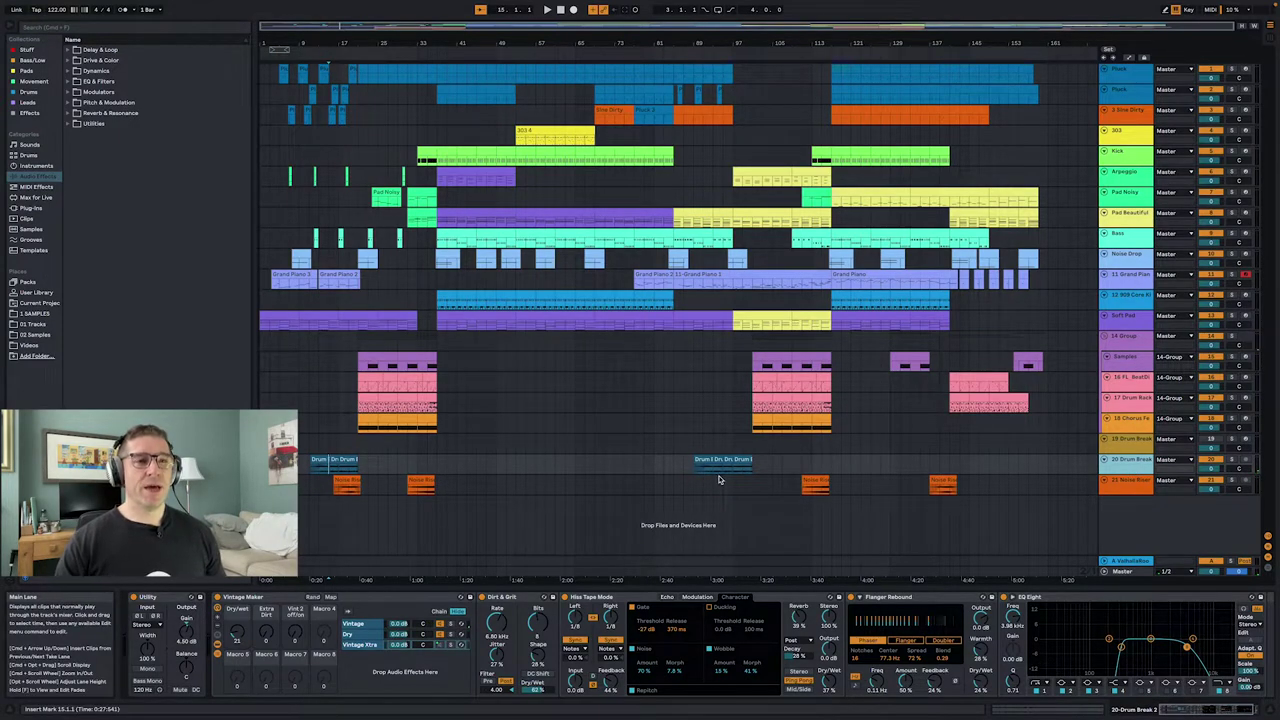
- Inspect the Drum Rack and Chorus Feedback Drums devices, and play the grouped drum section from bar 21
left_click(1122, 401)
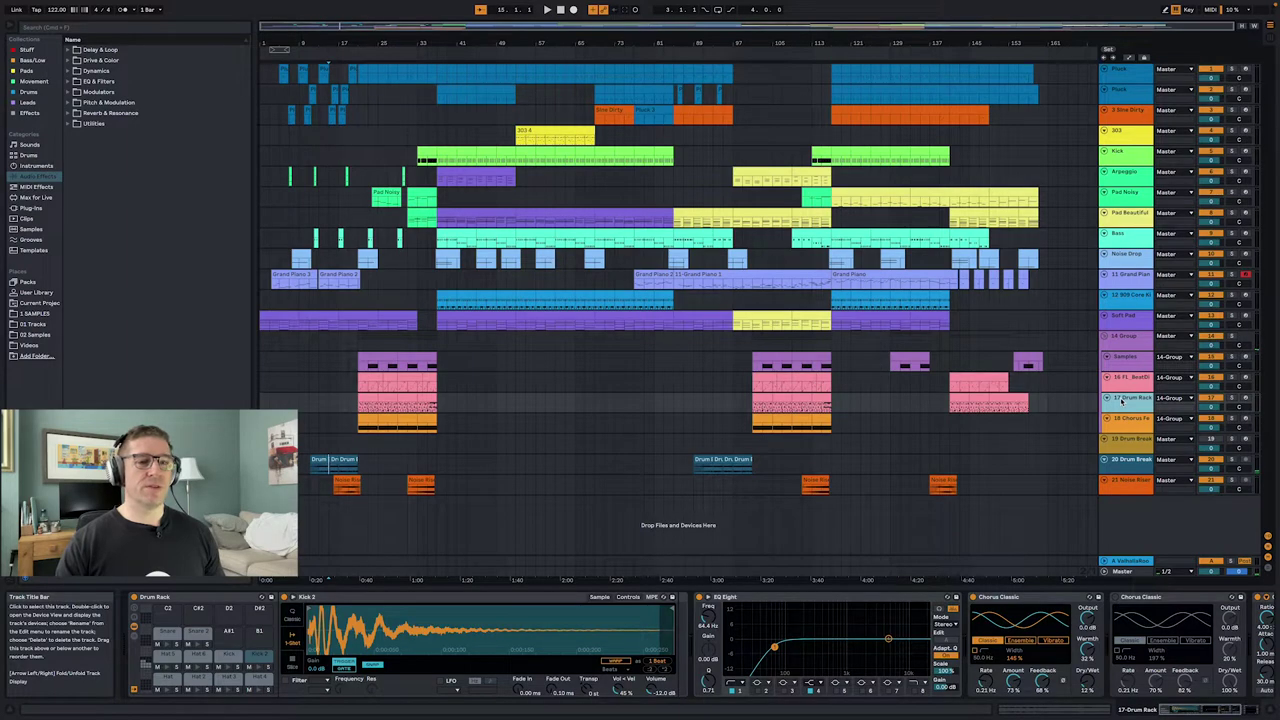
double_click(366, 398)
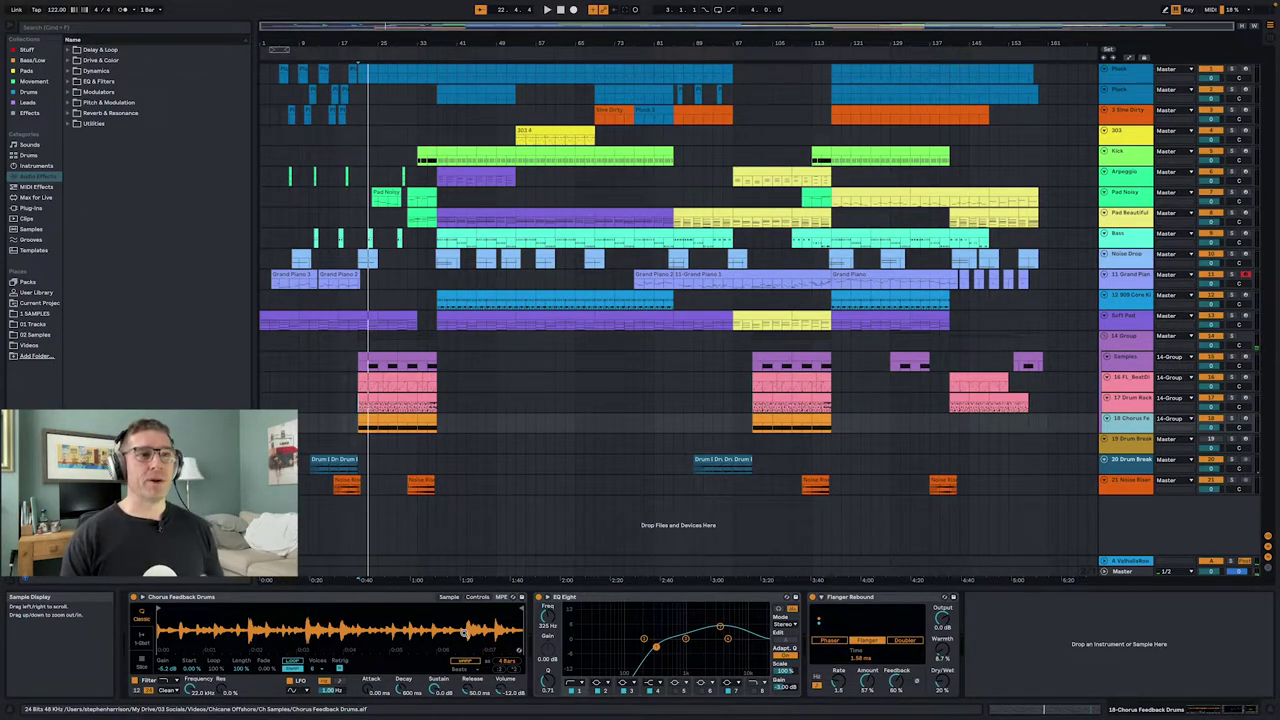
key("space")
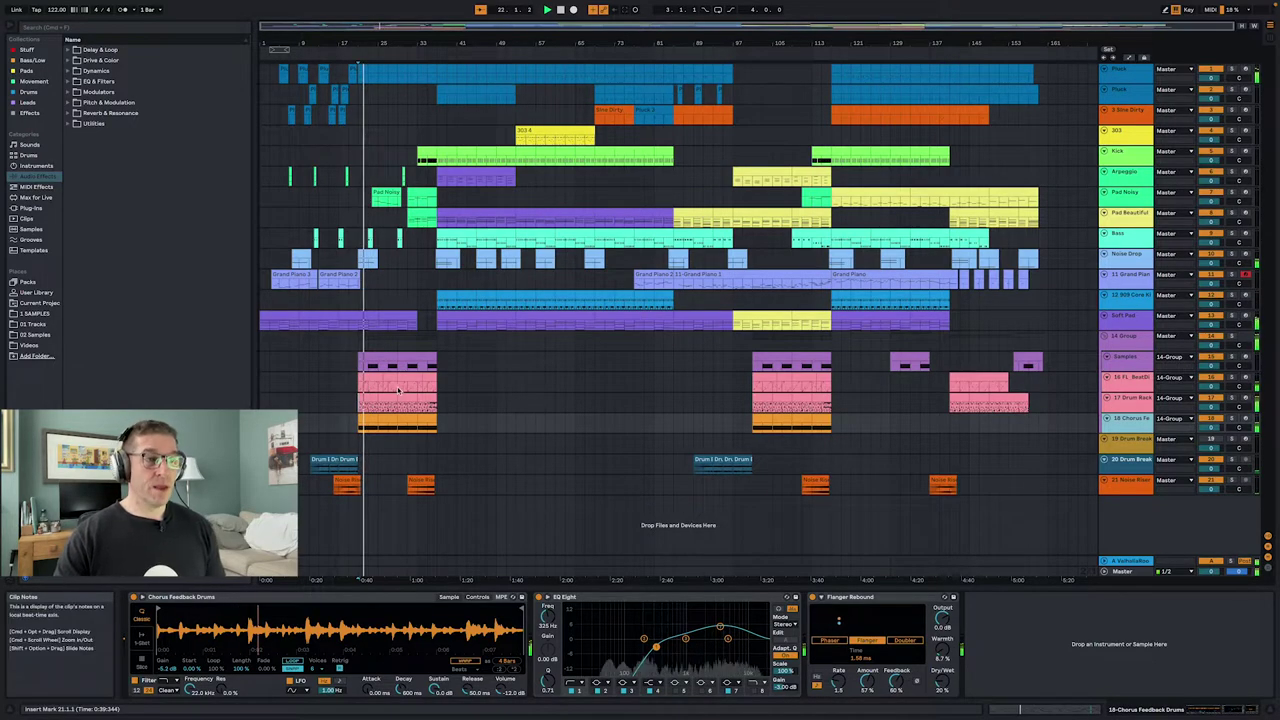
key("space")
- Enlarge the Kick track, play through its EQ Eight 8 Frequency A automation ahead of bar 37, and restore the compact clip view
left_click(420, 150)
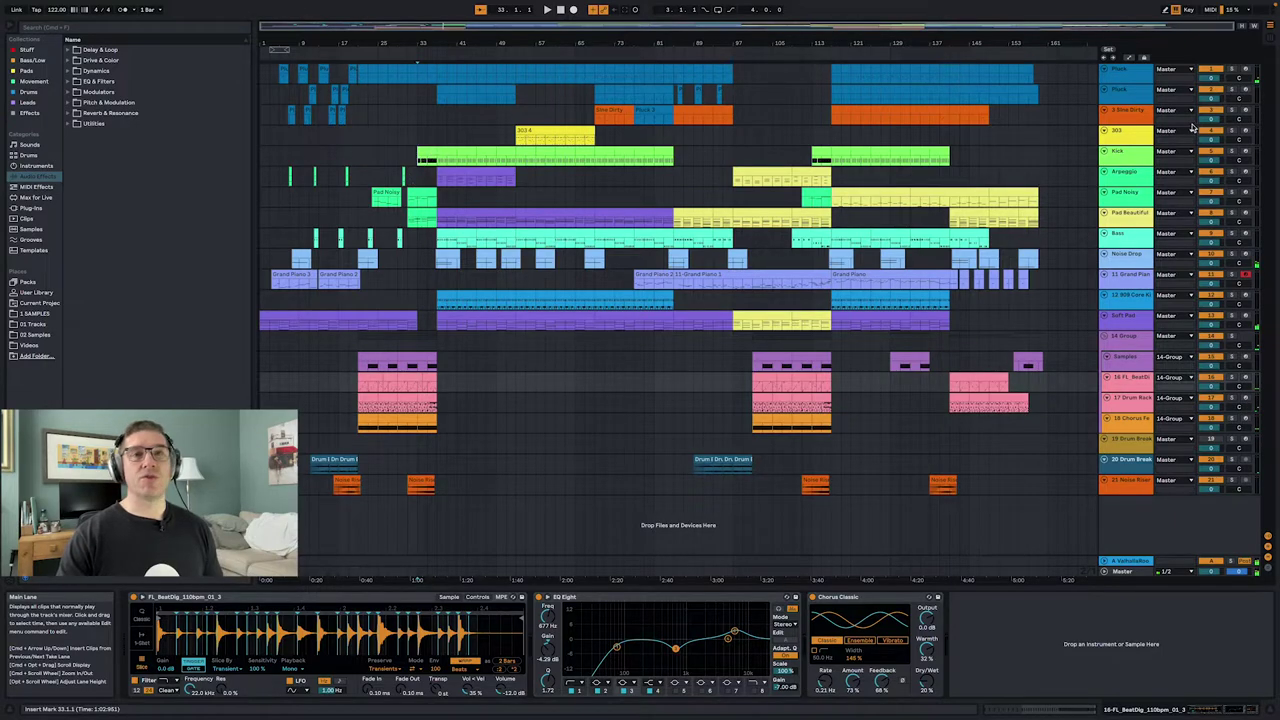
left_click(1136, 153)
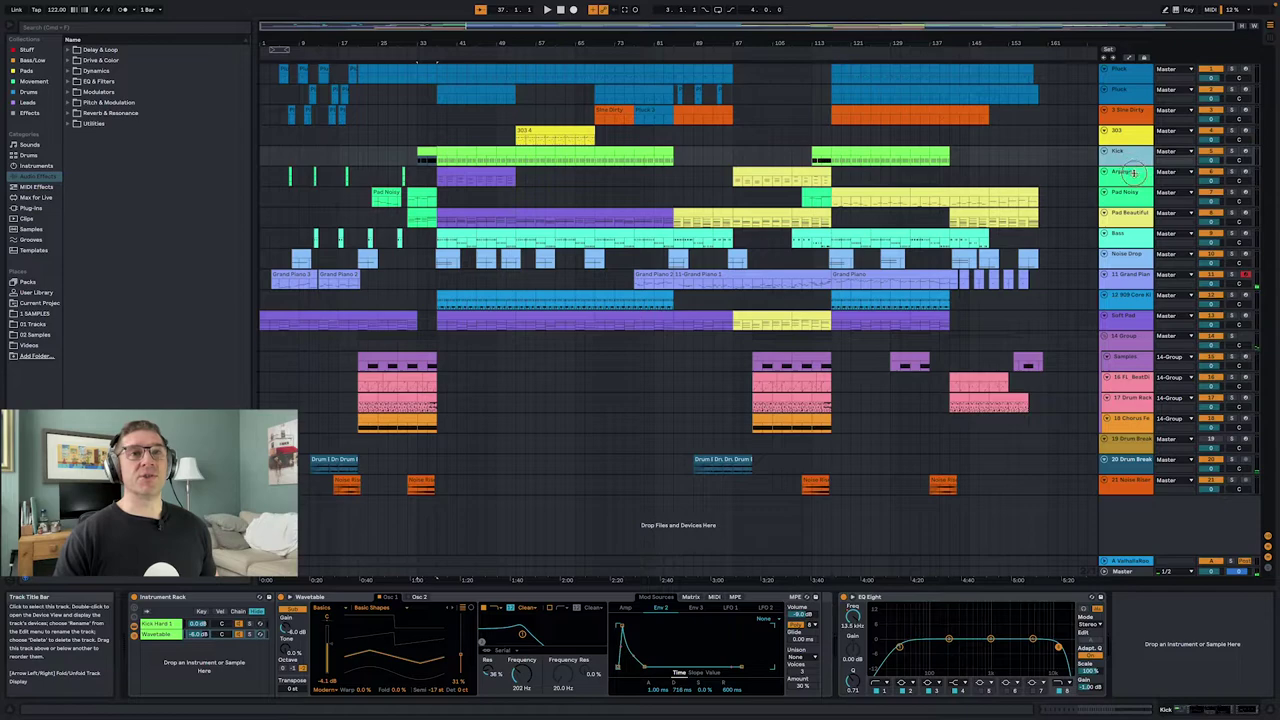
left_click_drag(1145, 168, 1148, 222)
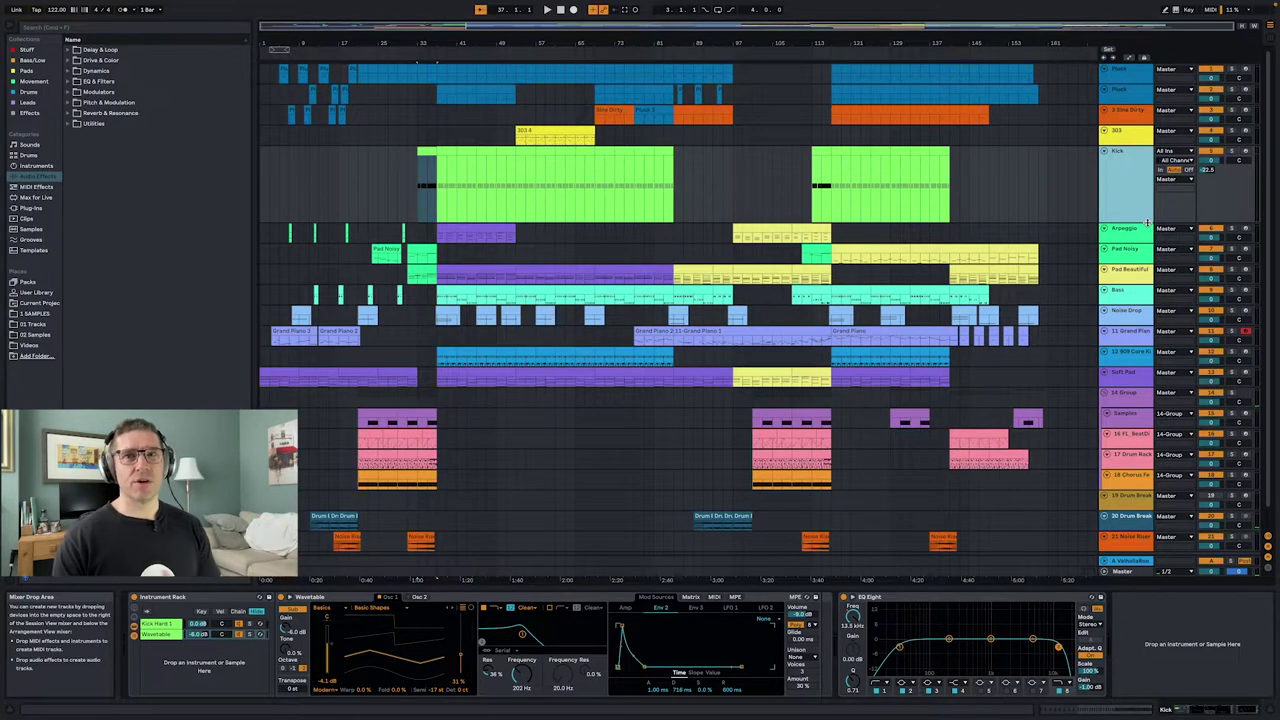
key("a")
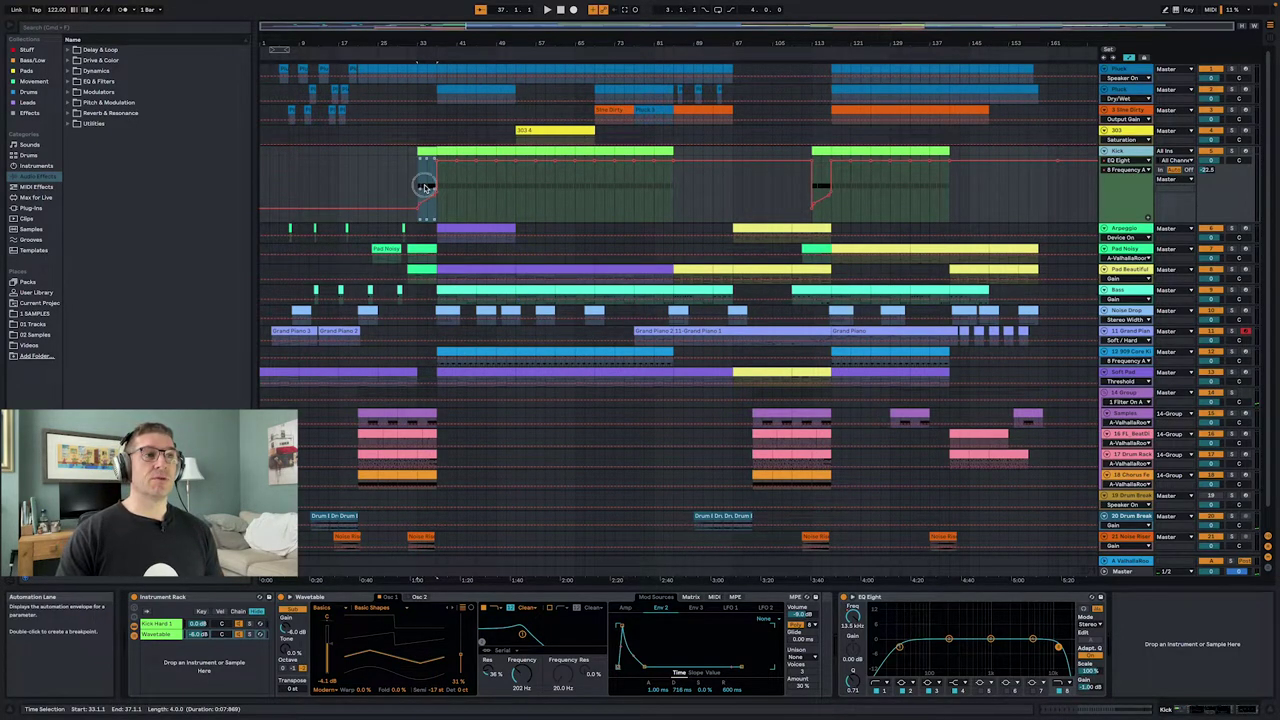
left_click(429, 189)
key("space")
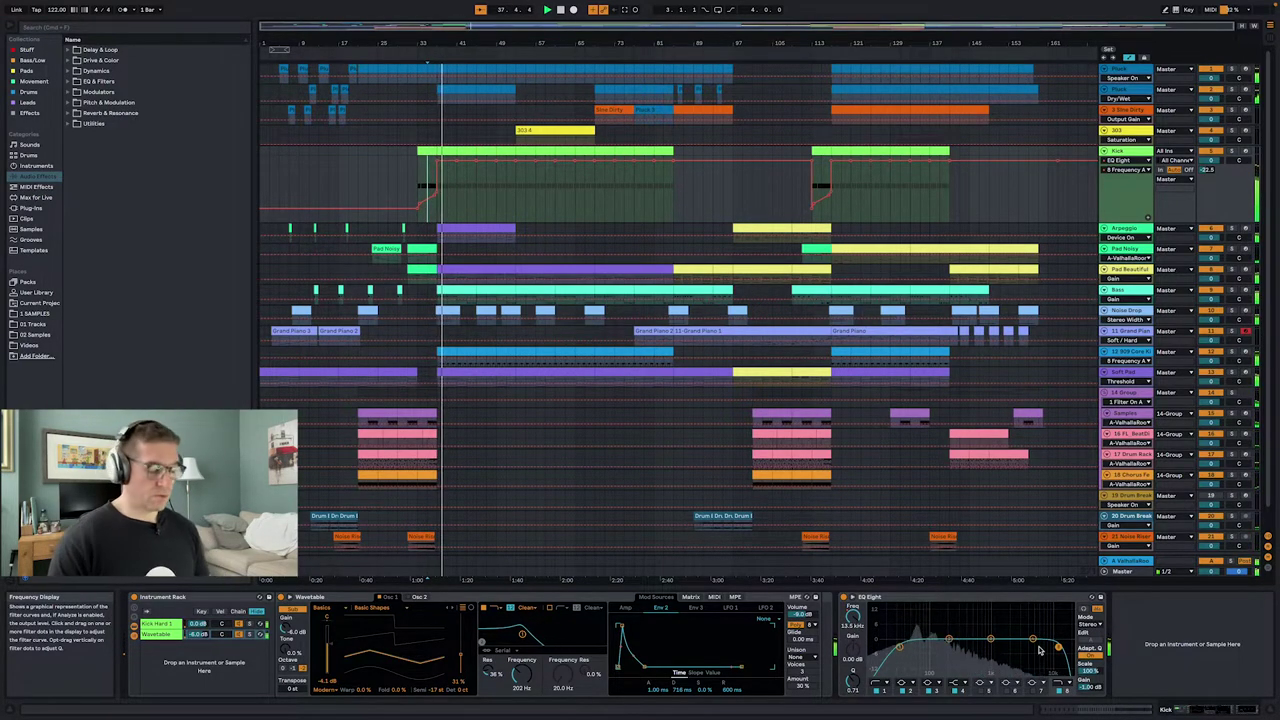
key("a")
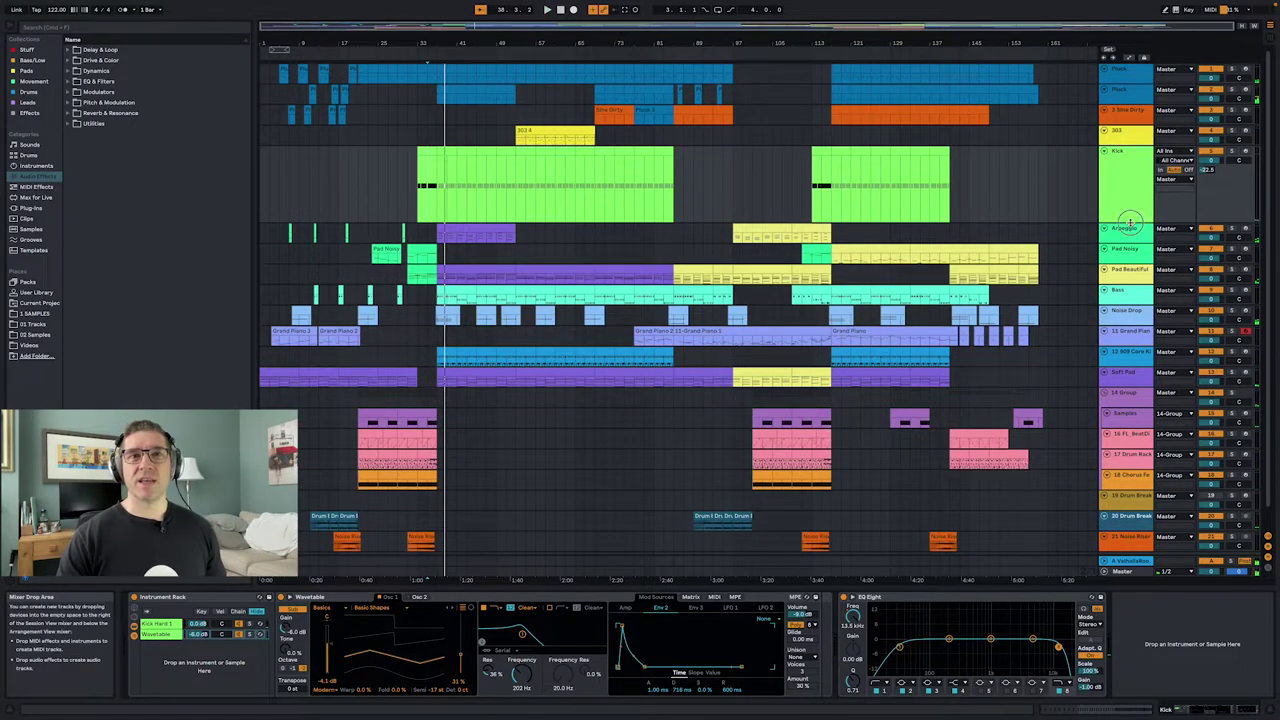
left_click_drag(1143, 222, 1137, 164)
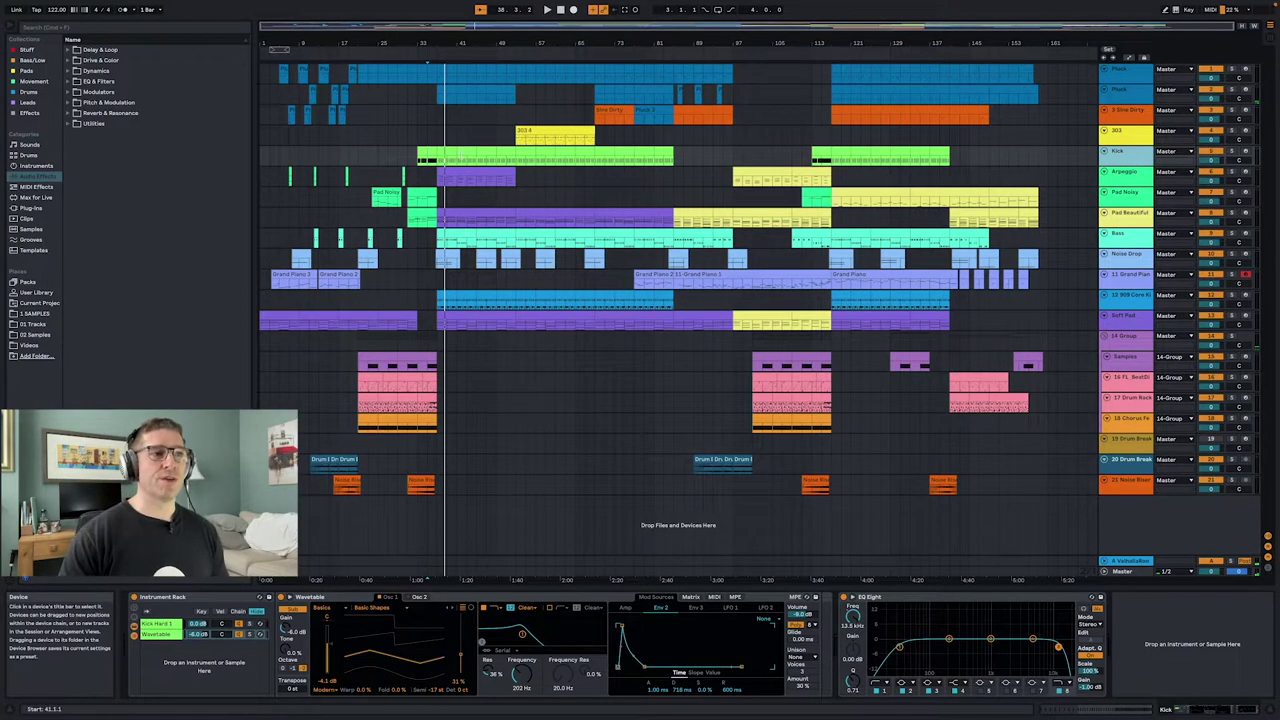
- Inspect the Noise Drop and 909 Core Kit devices at bar 37 and play the section's entry
left_click(437, 262)
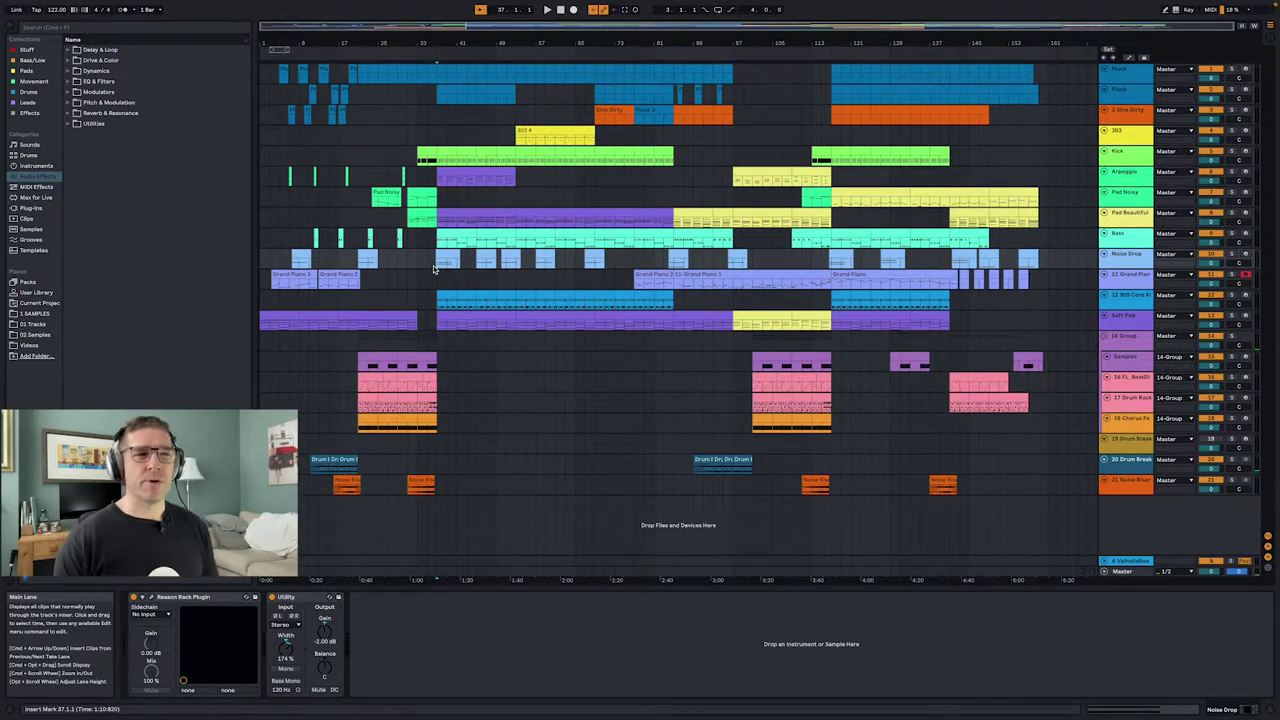
left_click(438, 302)
key("space")
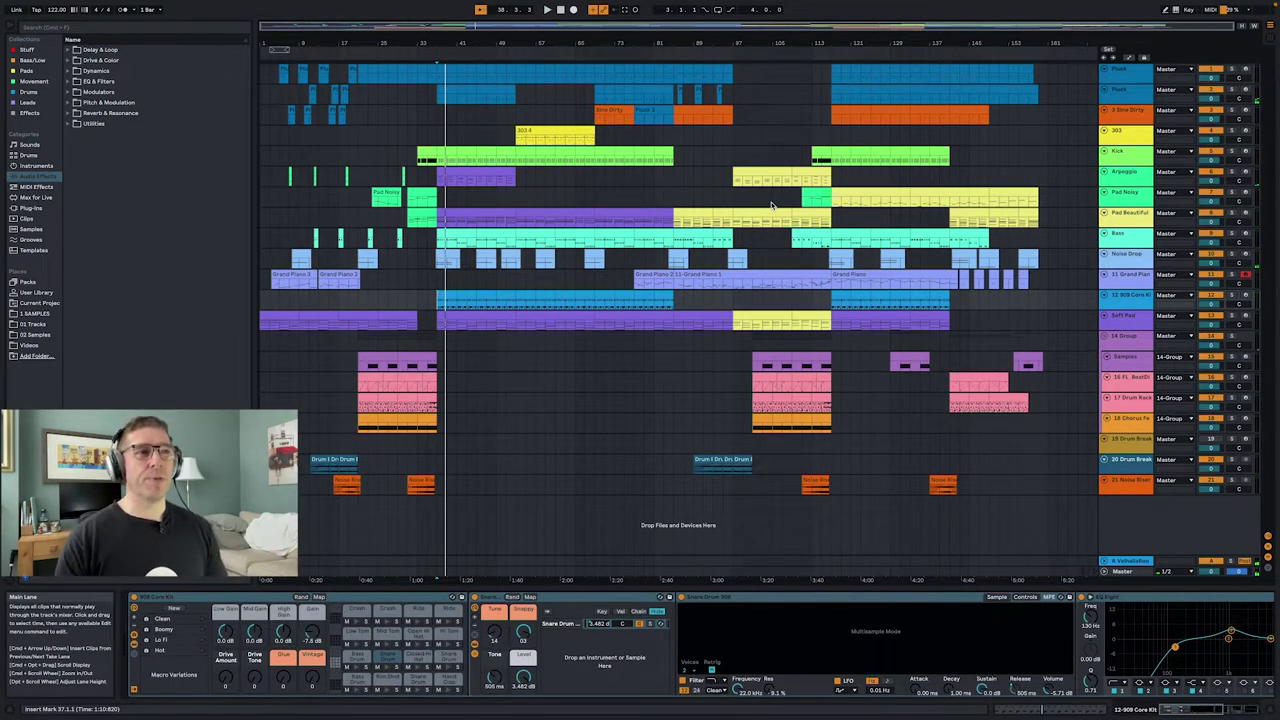
- Show the Arpeggio clip's effects chain and play the 303 section from bar 53
left_click(468, 176)
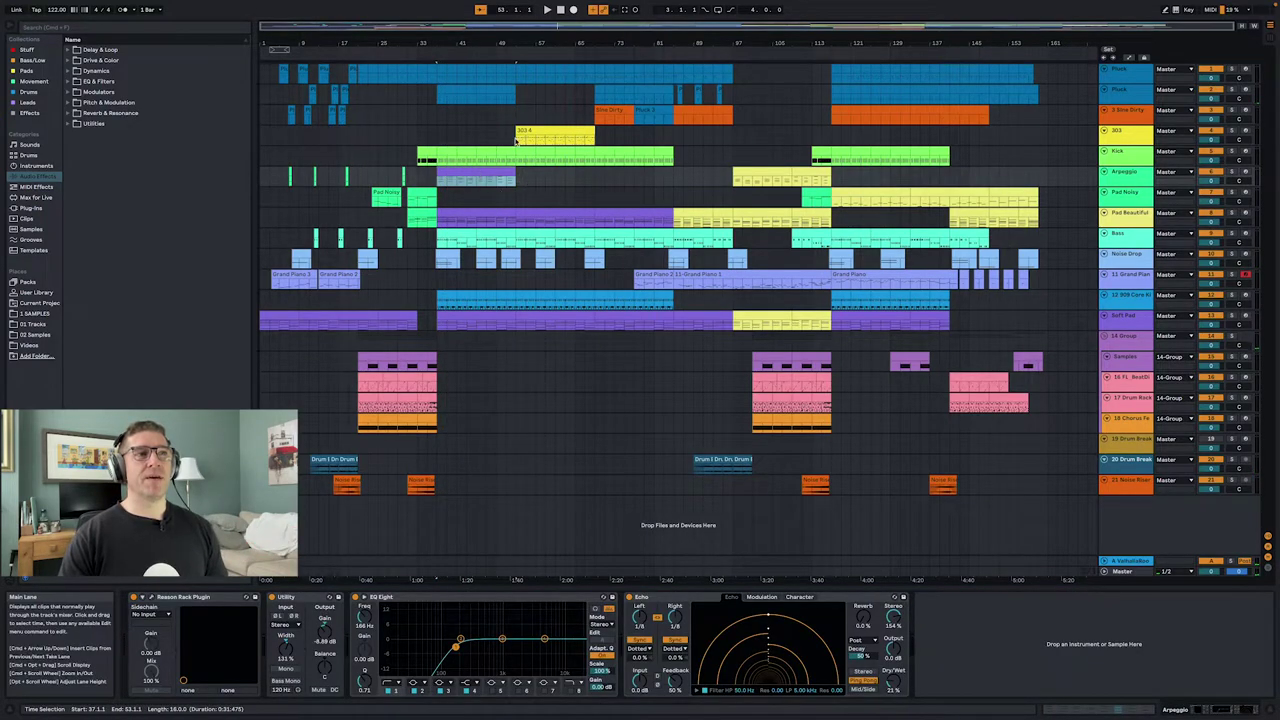
left_click(515, 144)
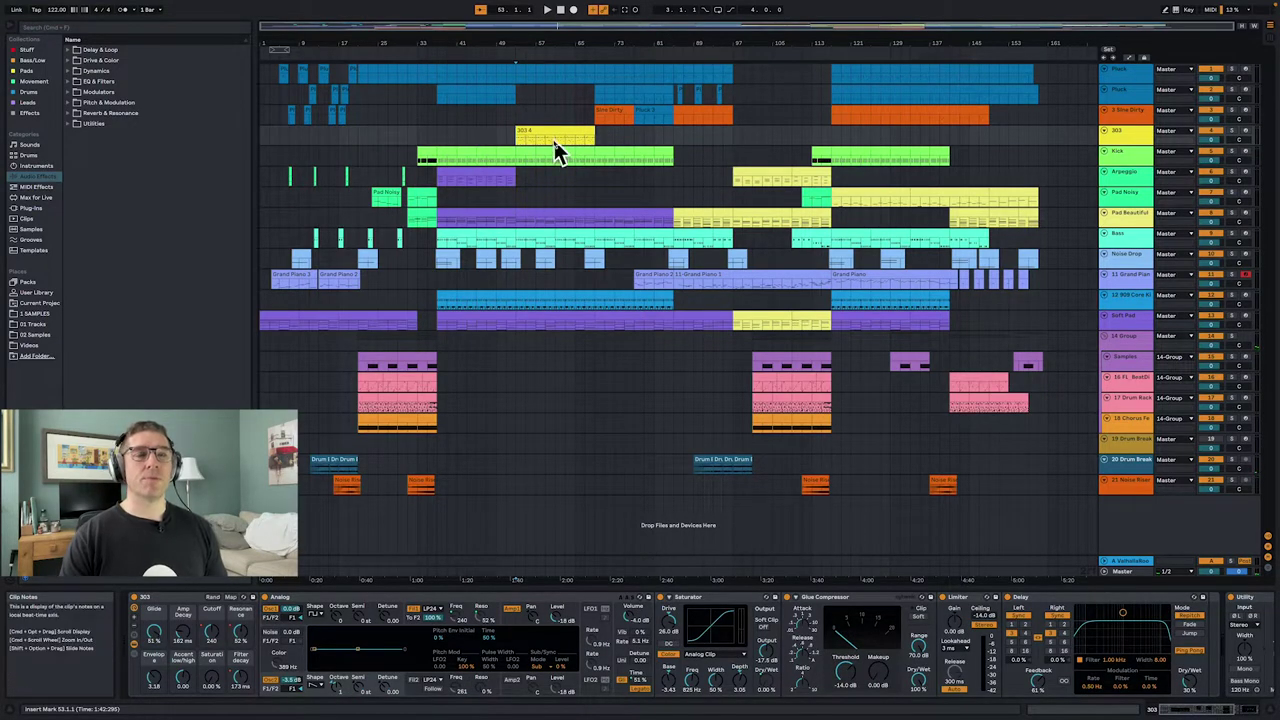
key("space")
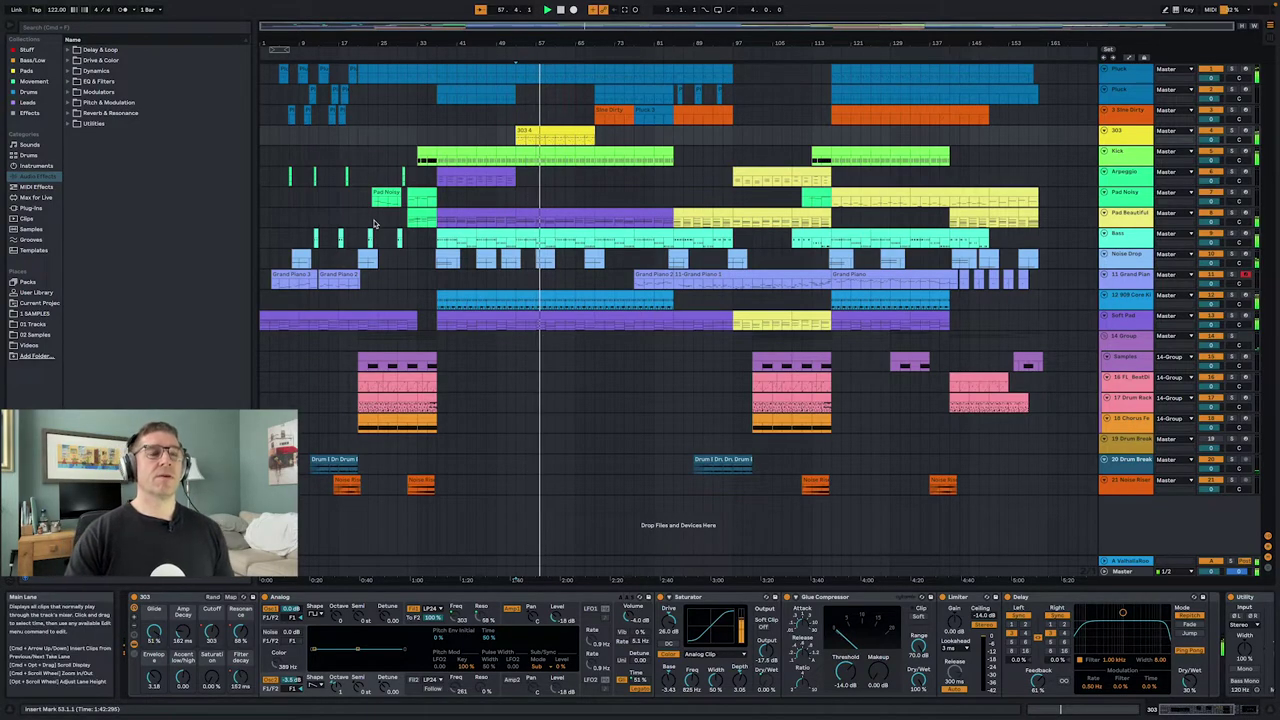
key("space")
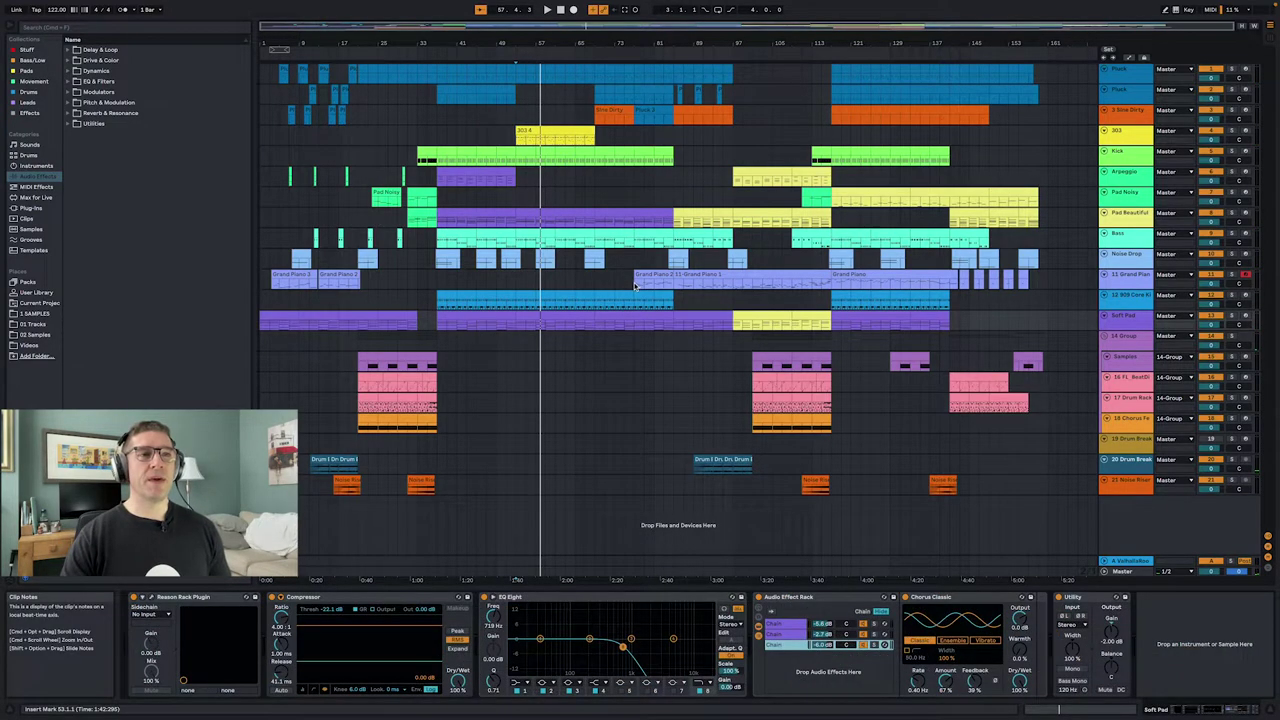
- Review the Grand Piano parts at bars 77 and 117 alongside the 303 clip, and play the arrangement from bar 25
left_click(634, 286)
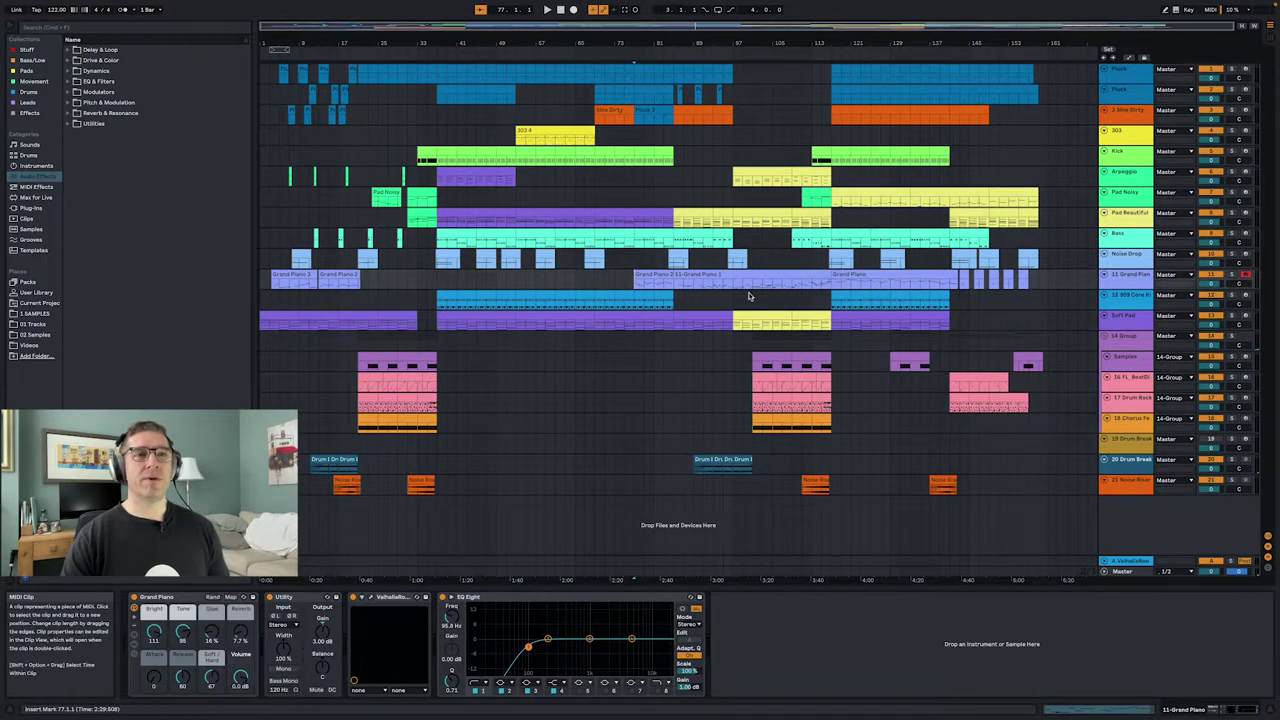
left_click(893, 274)
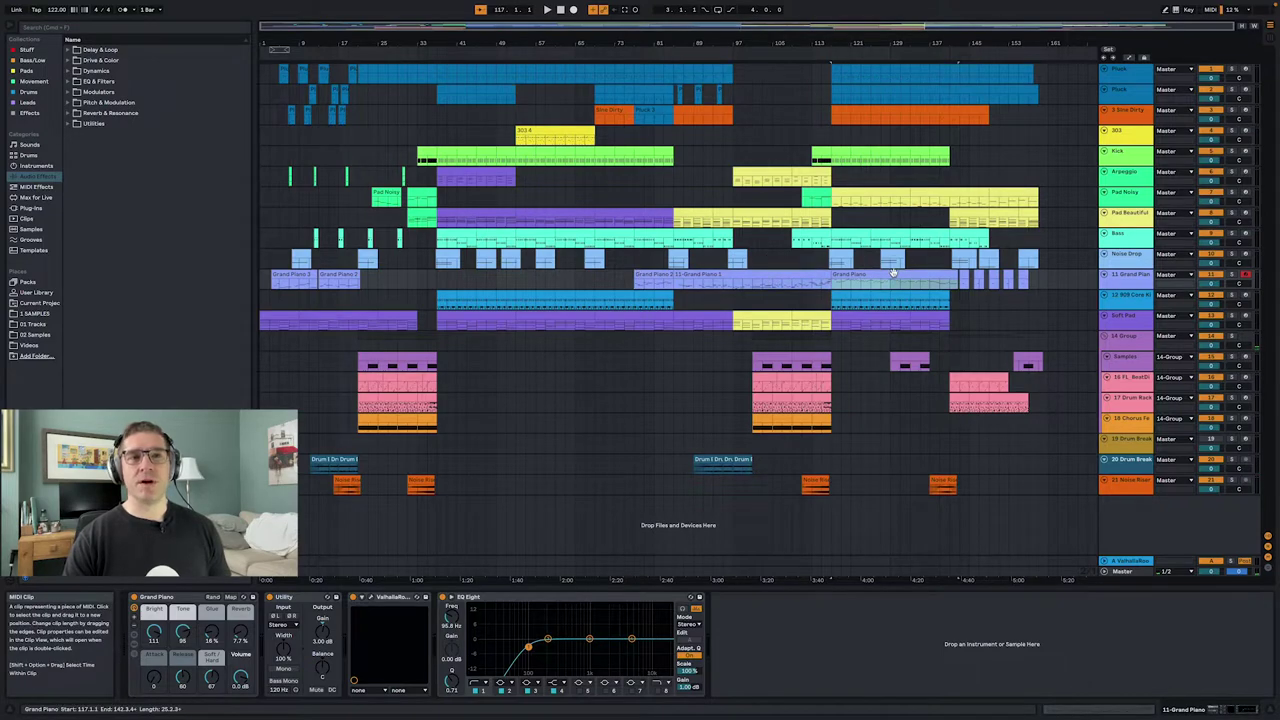
left_click(571, 131)
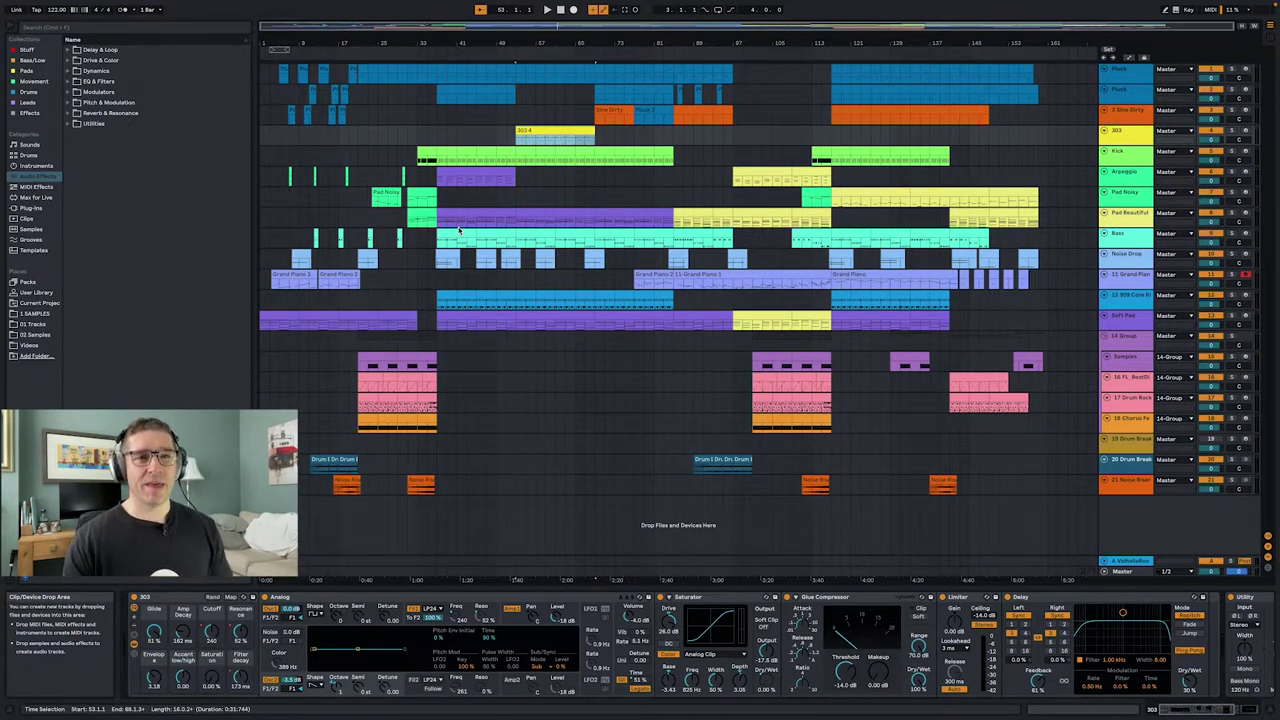
left_click(883, 272)
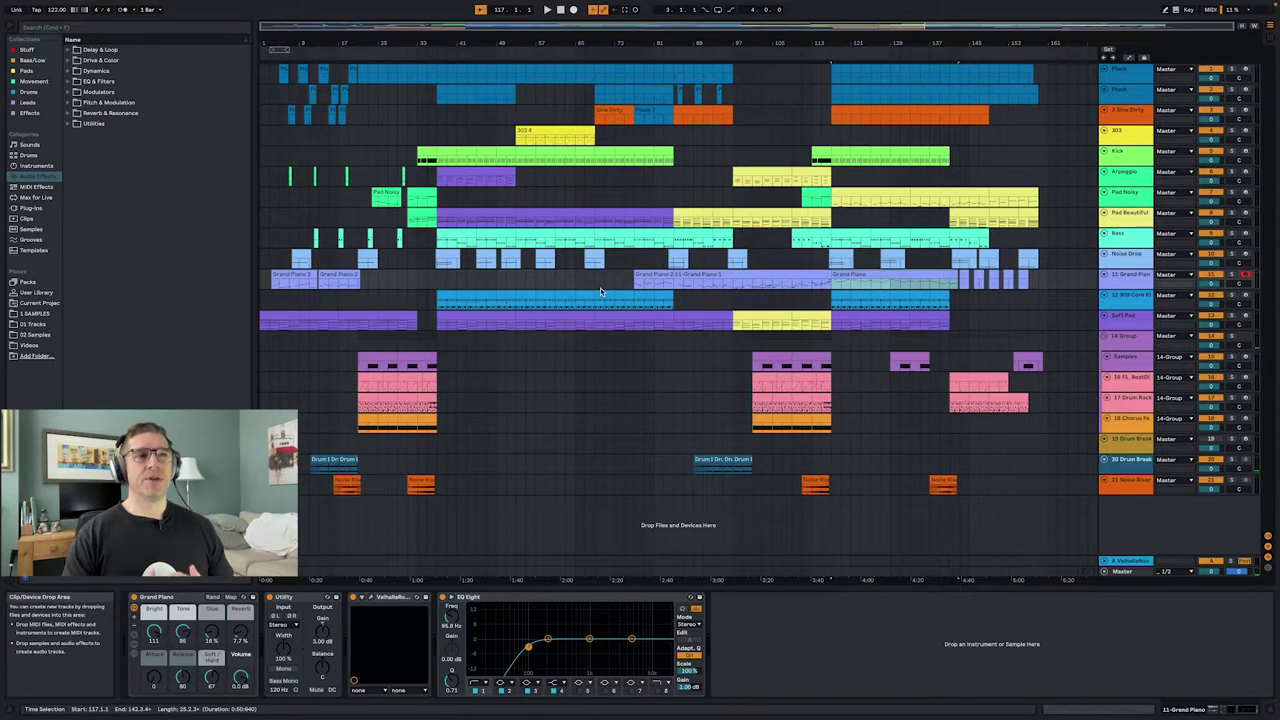
left_click(379, 294)
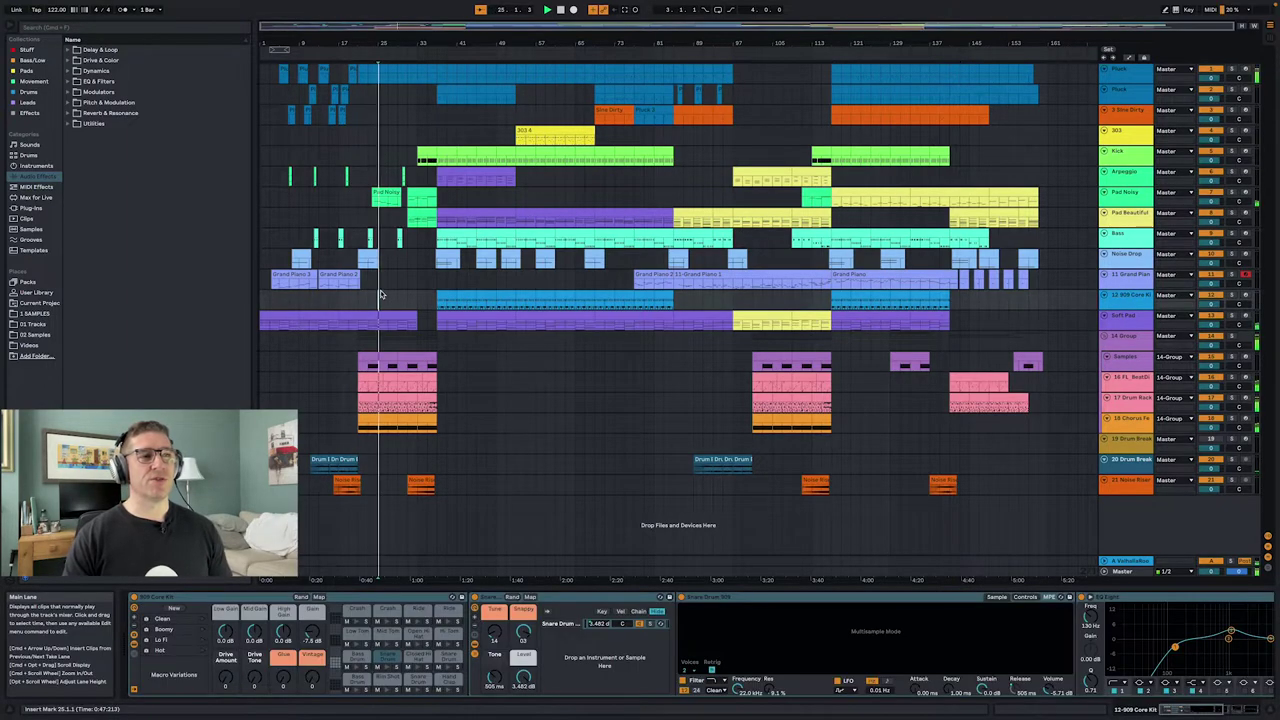
- Play short excerpts of the arrangement from bars 39, 57 and 71, and play the Grand Piano section from bar 87
left_click(449, 281)
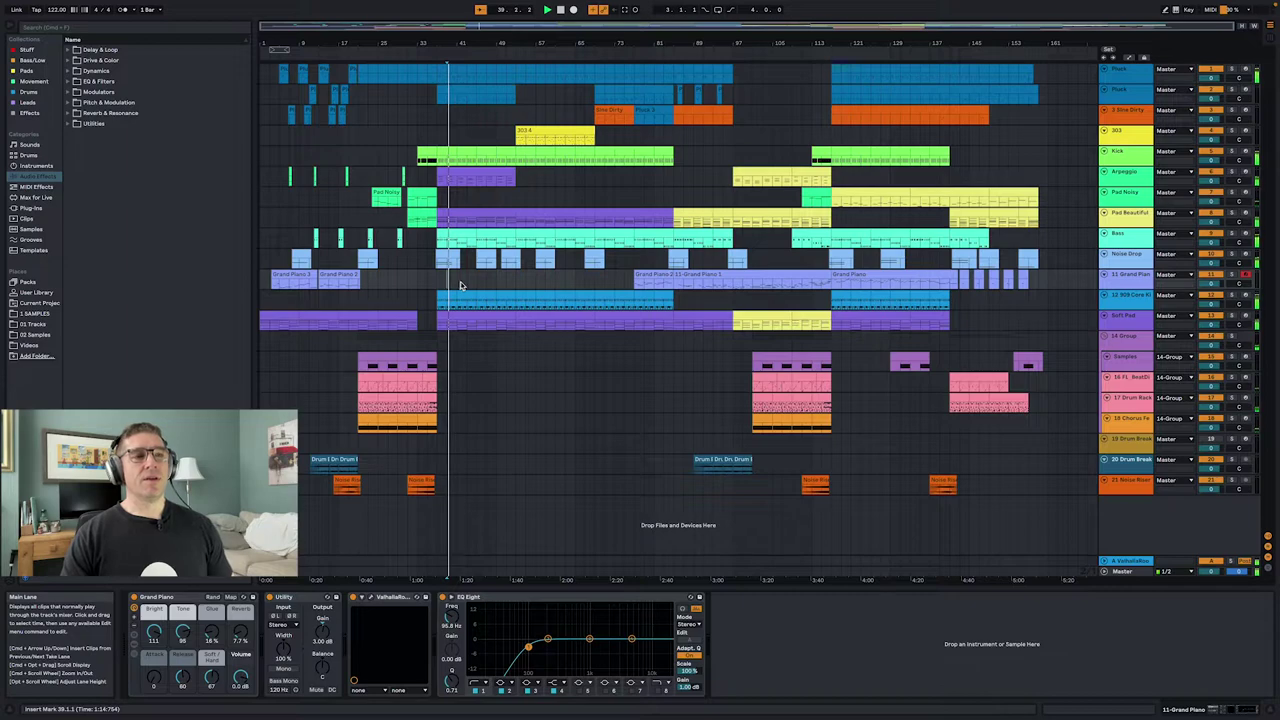
left_click(532, 282)
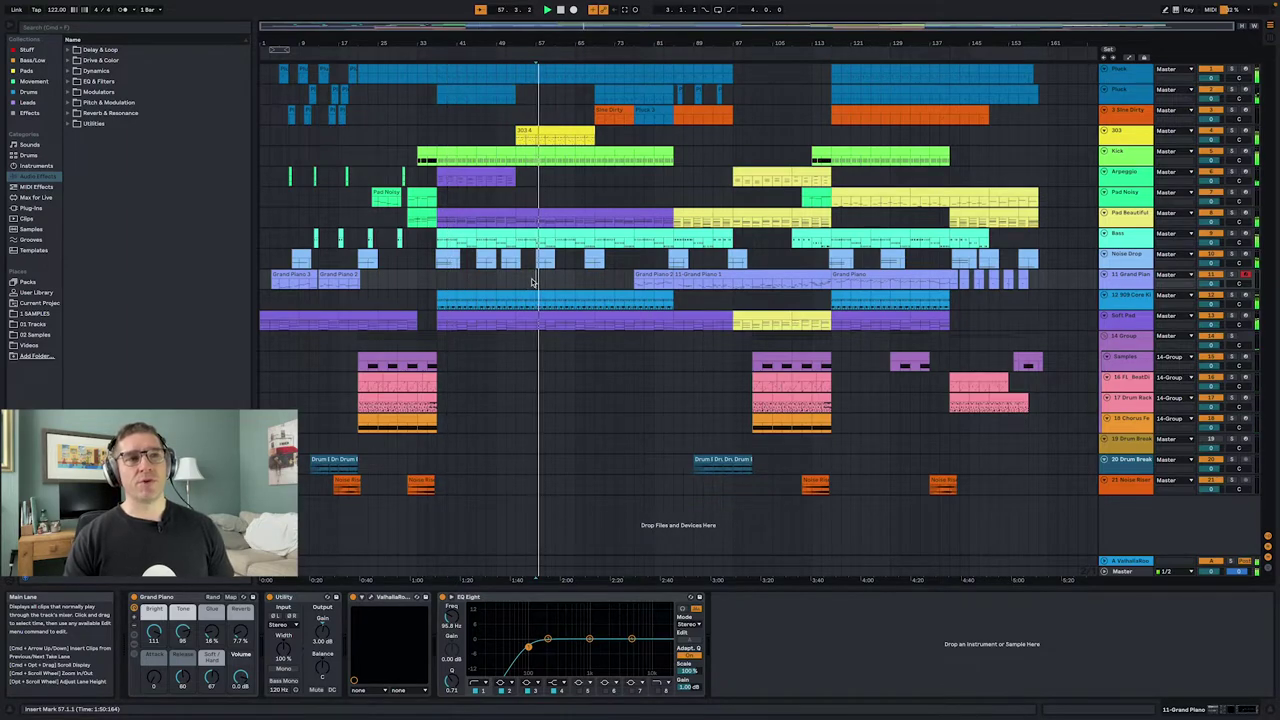
left_click(604, 282)
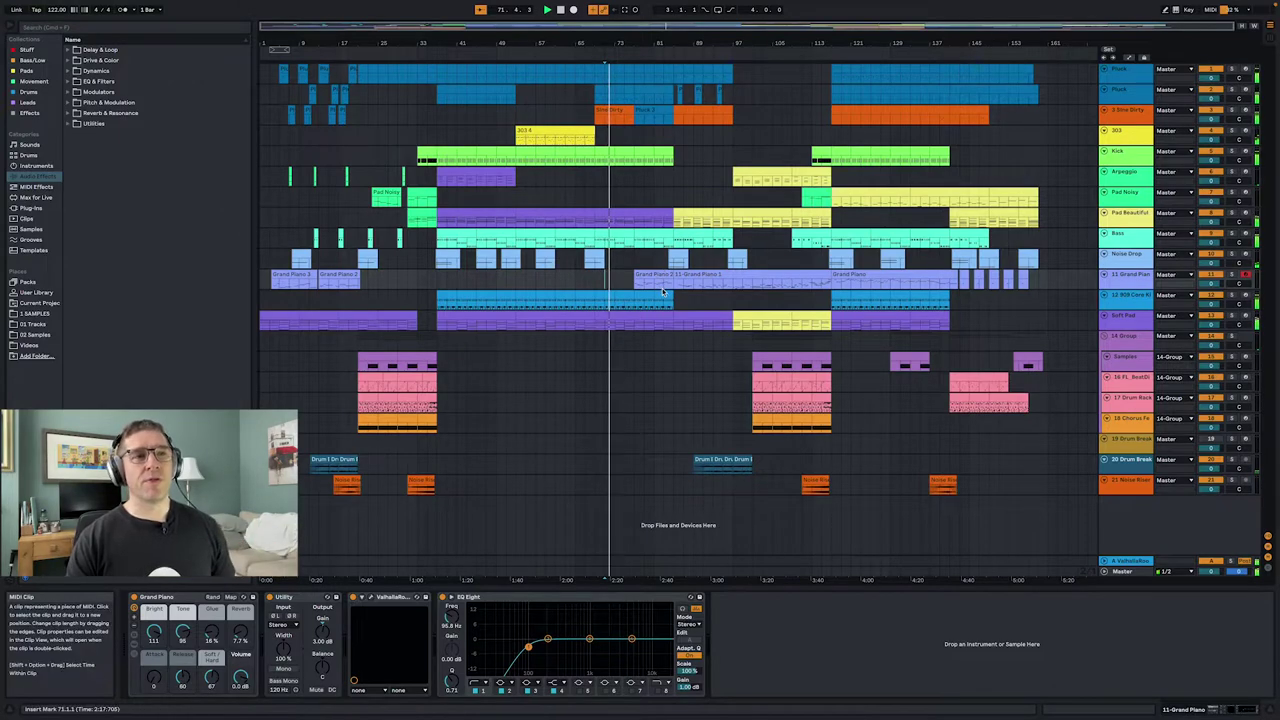
left_click(653, 287)
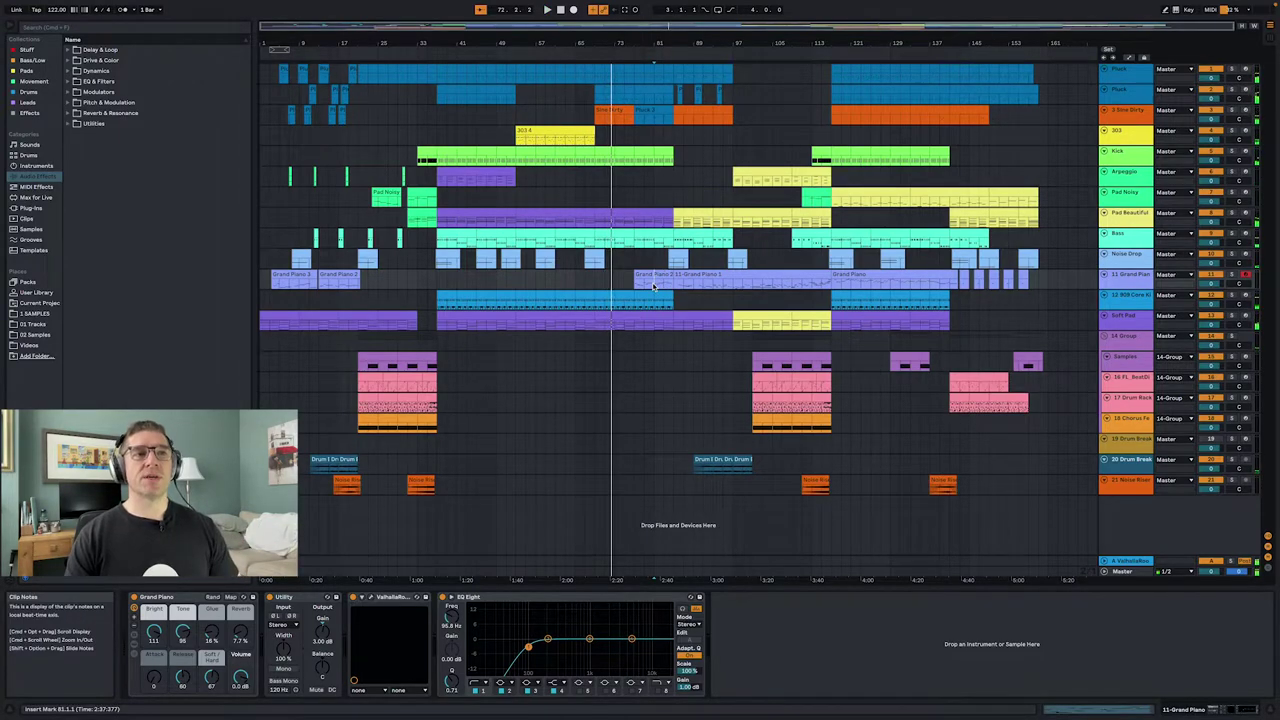
left_click(683, 285)
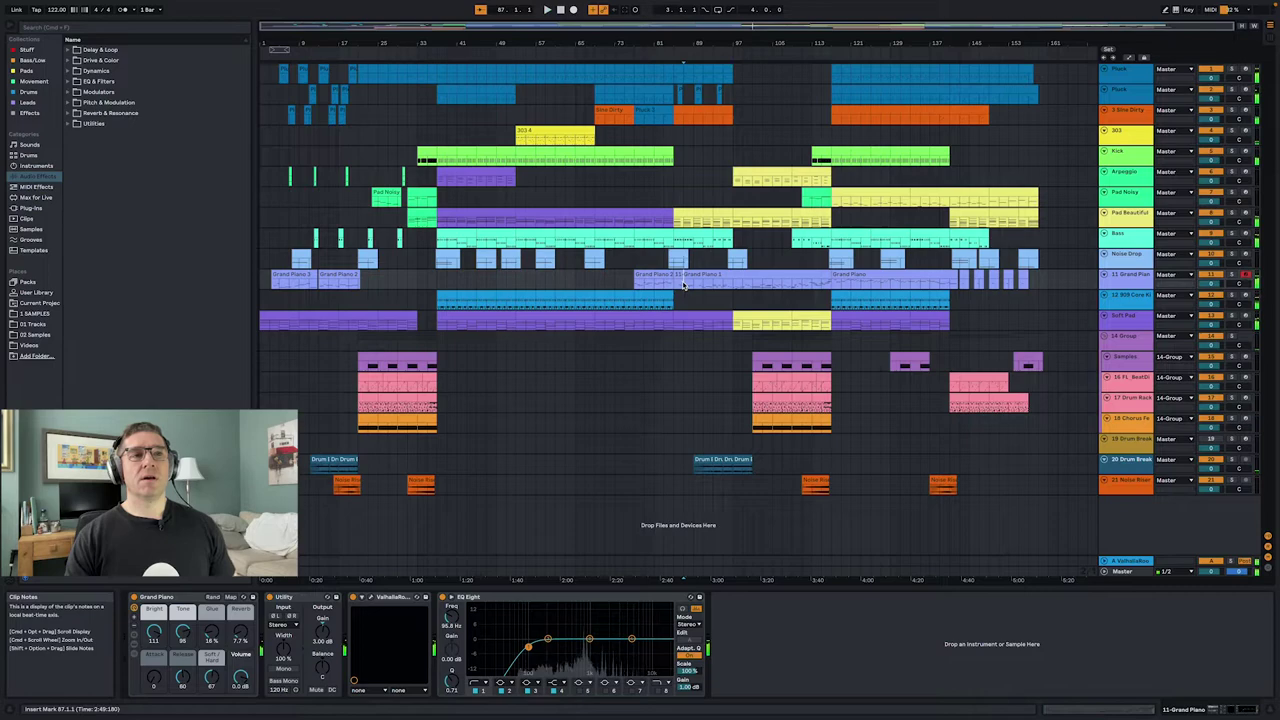
key("space")
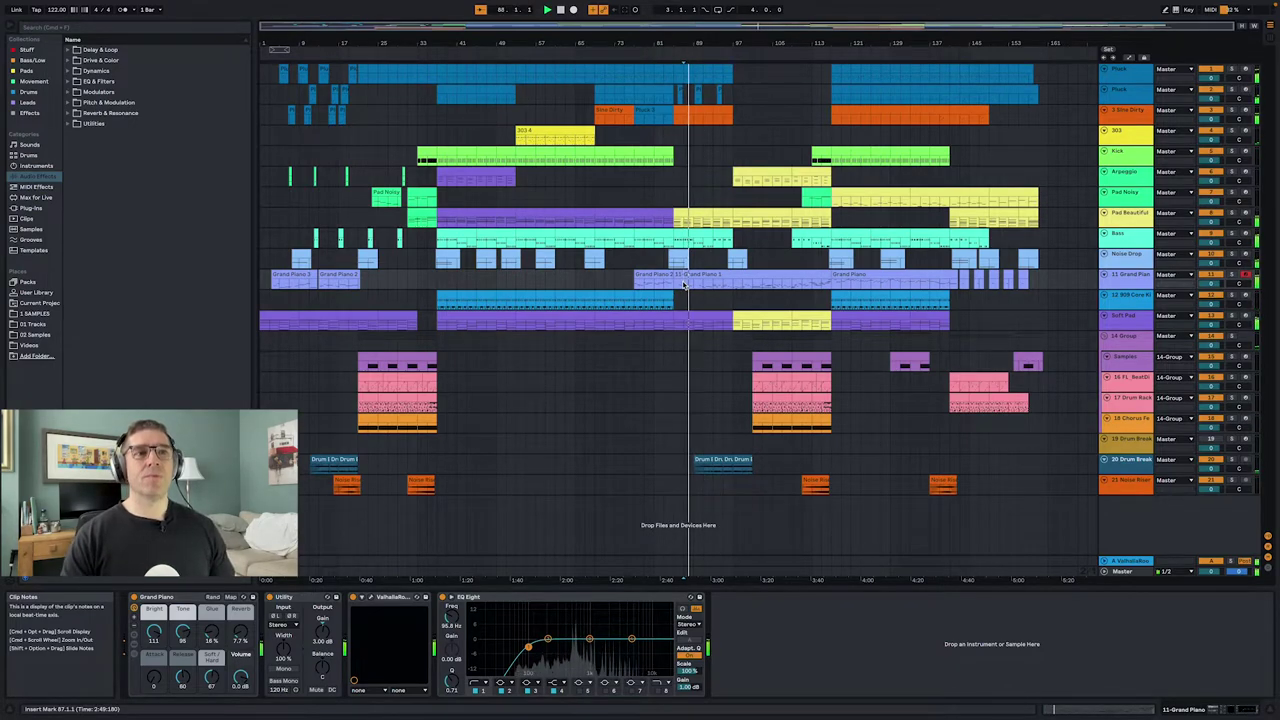
- Show the Grand Piano 1 clip at bar 85 and play the breakdown from bar 97, where the Arpeggio part returns
left_click(730, 272)
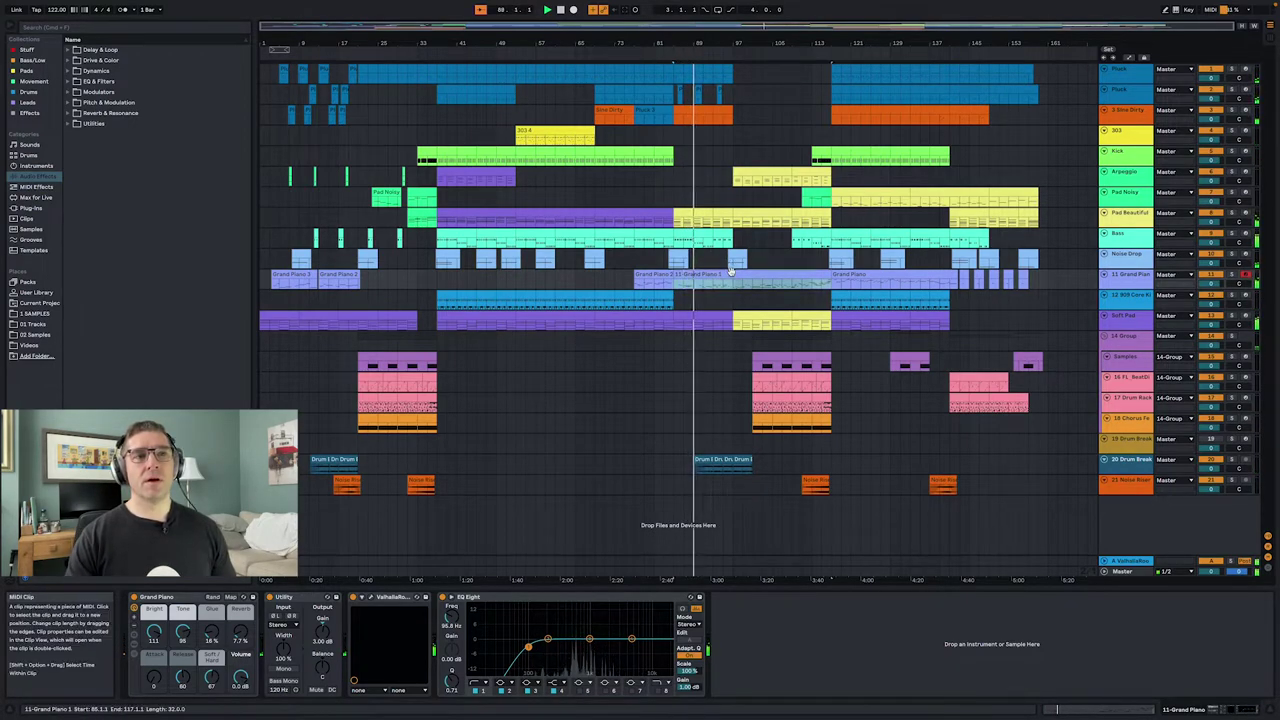
left_click(730, 264)
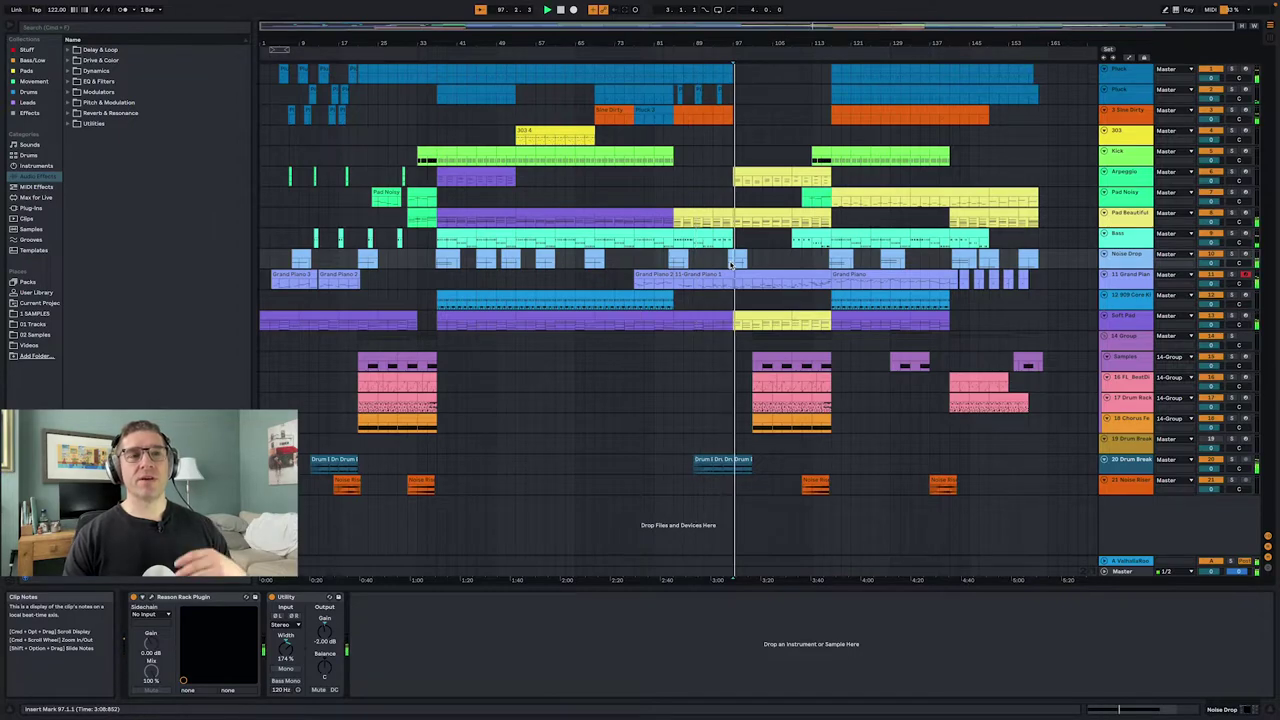
left_click(810, 186)
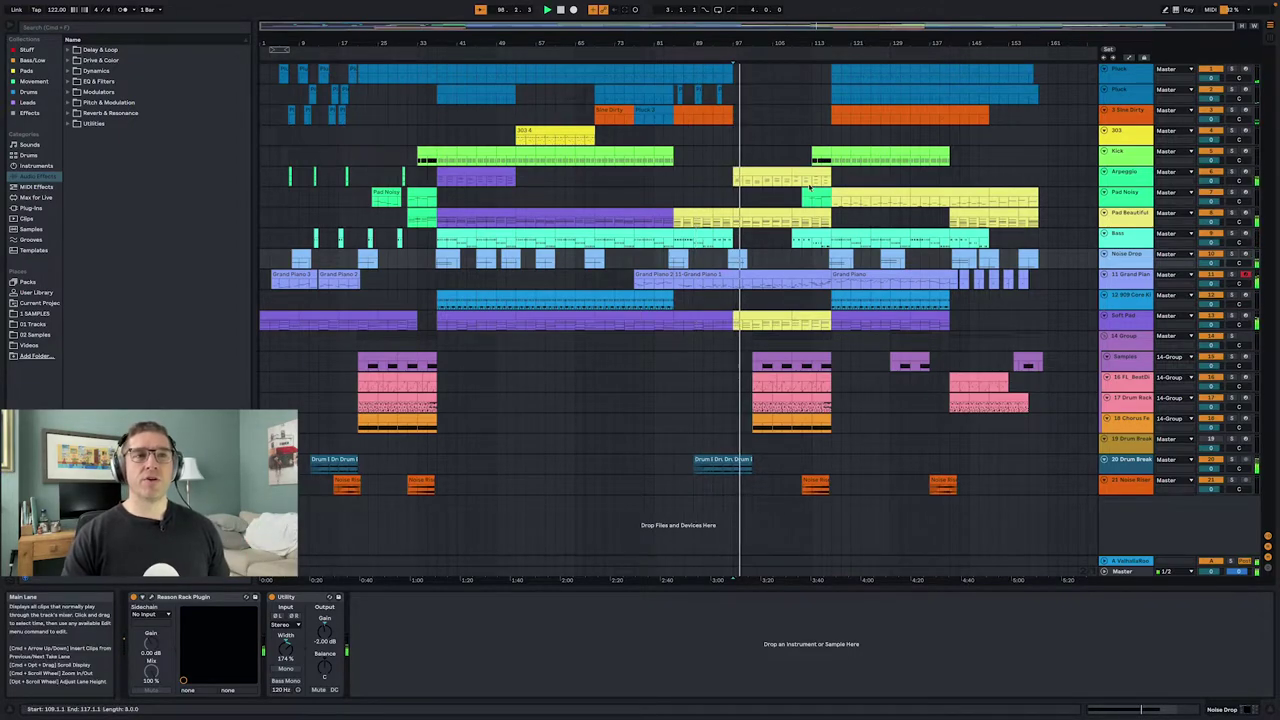
- Compare the Pad Beautiful clips before and after bar 85 with the one at bar 97, and inspect the track's devices
left_click(774, 213)
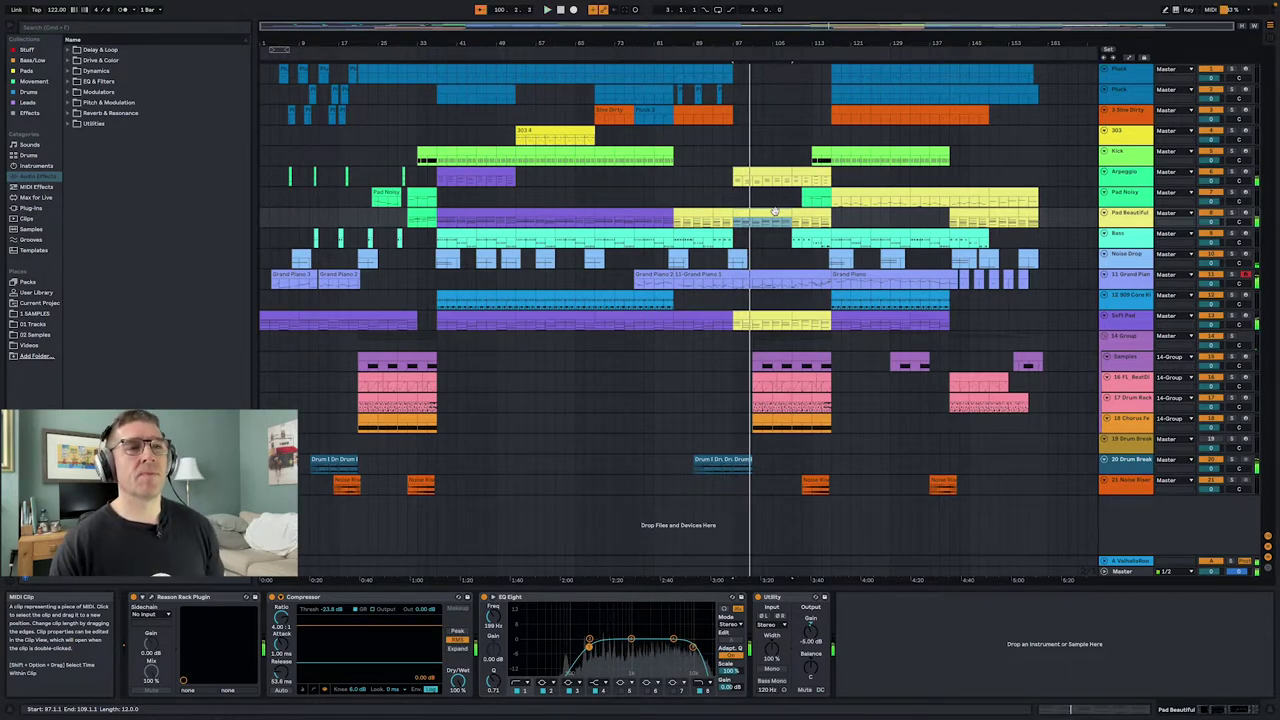
left_click(660, 214)
key("space")
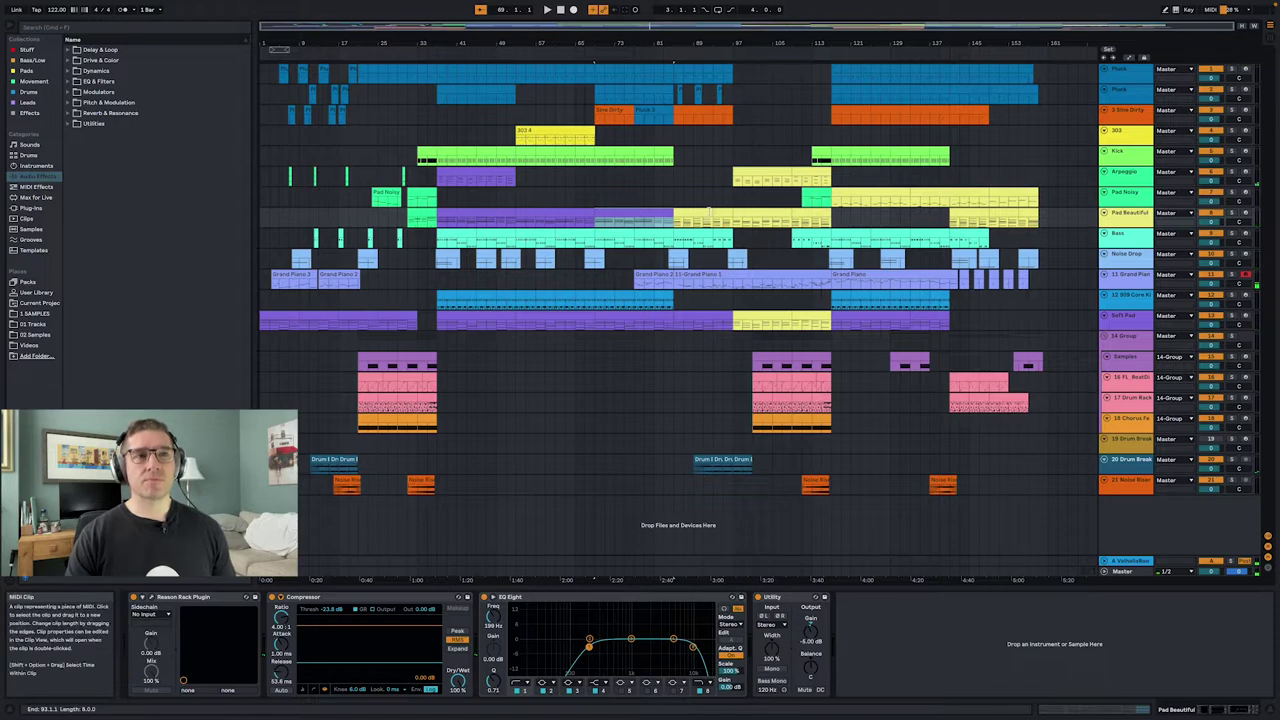
left_click_drag(674, 222, 713, 223)
left_click(744, 212)
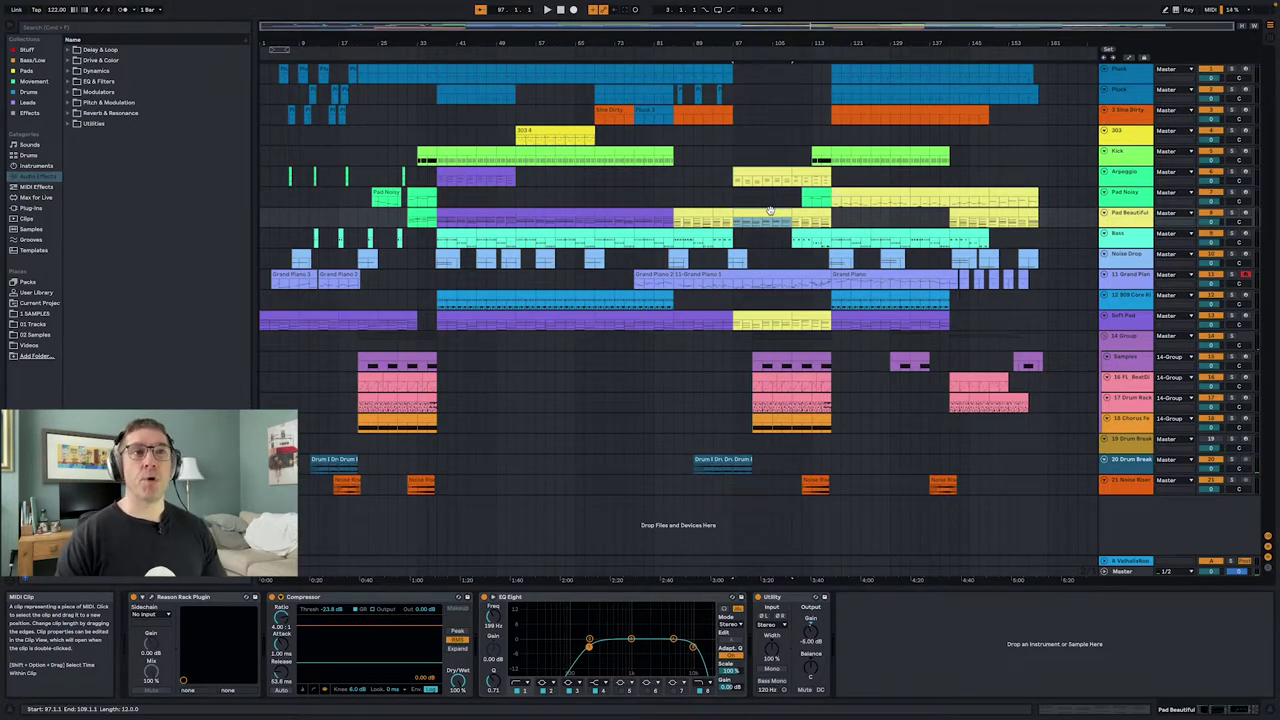
- Play the arrangement from bars 105 and 117, and its closing section from bars 139, 151 and 153
left_click(773, 212)
key("space")
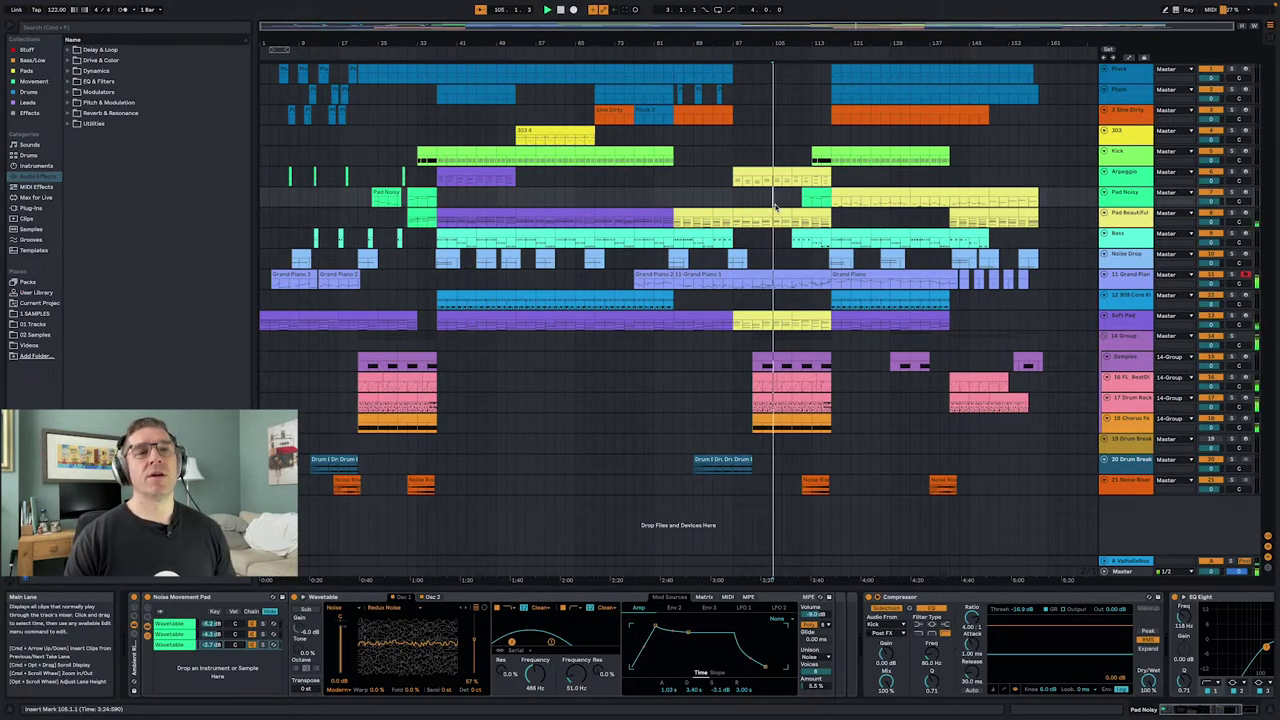
left_click(828, 262)
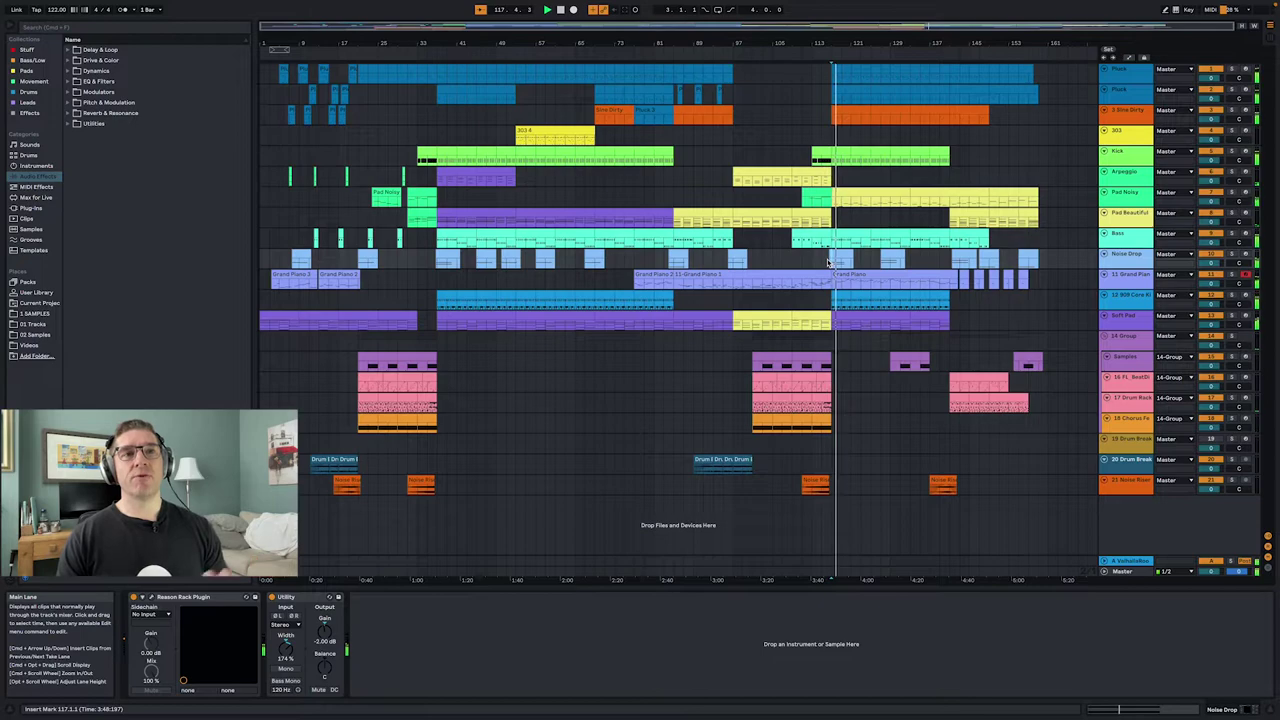
left_click(942, 298)
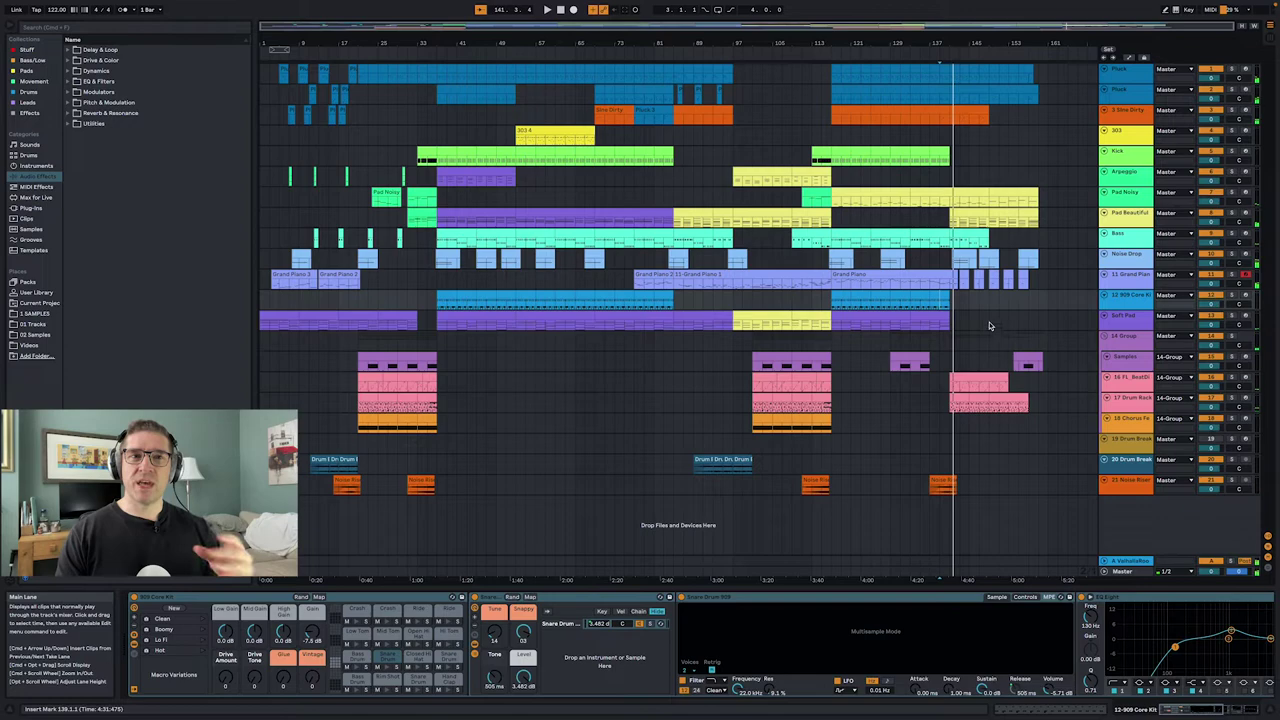
left_click(1000, 321)
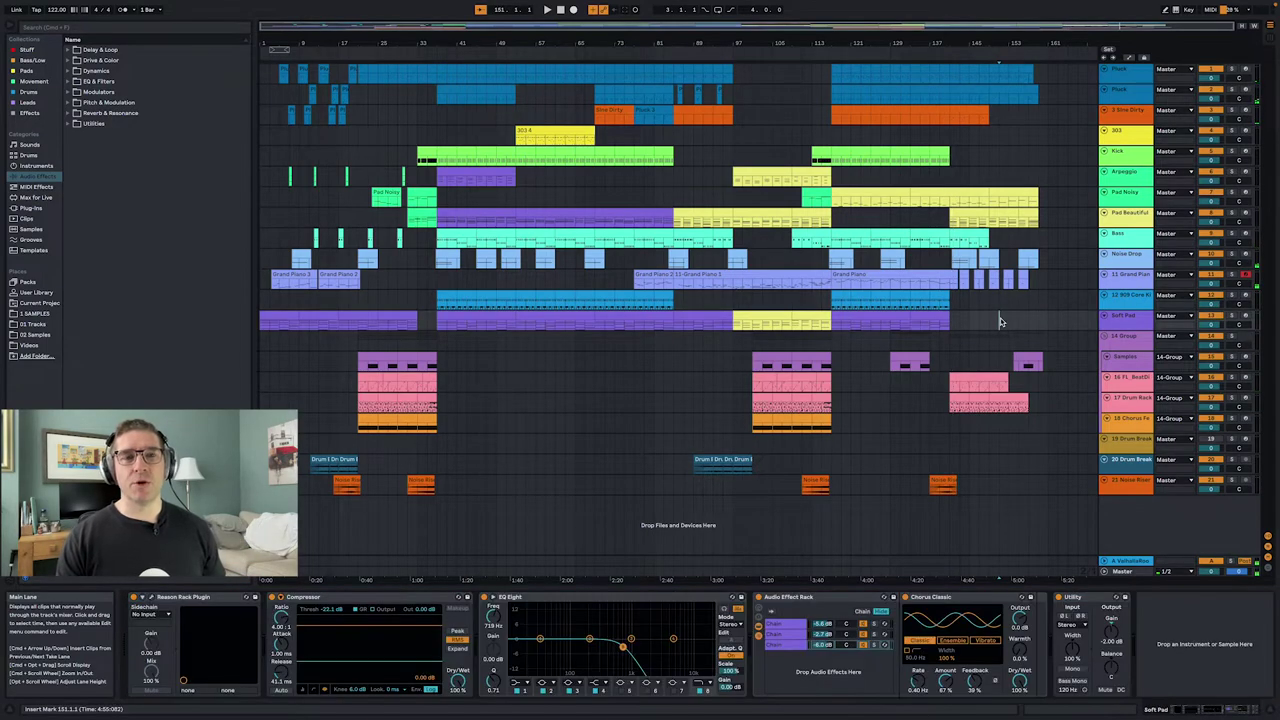
left_click(1007, 405)
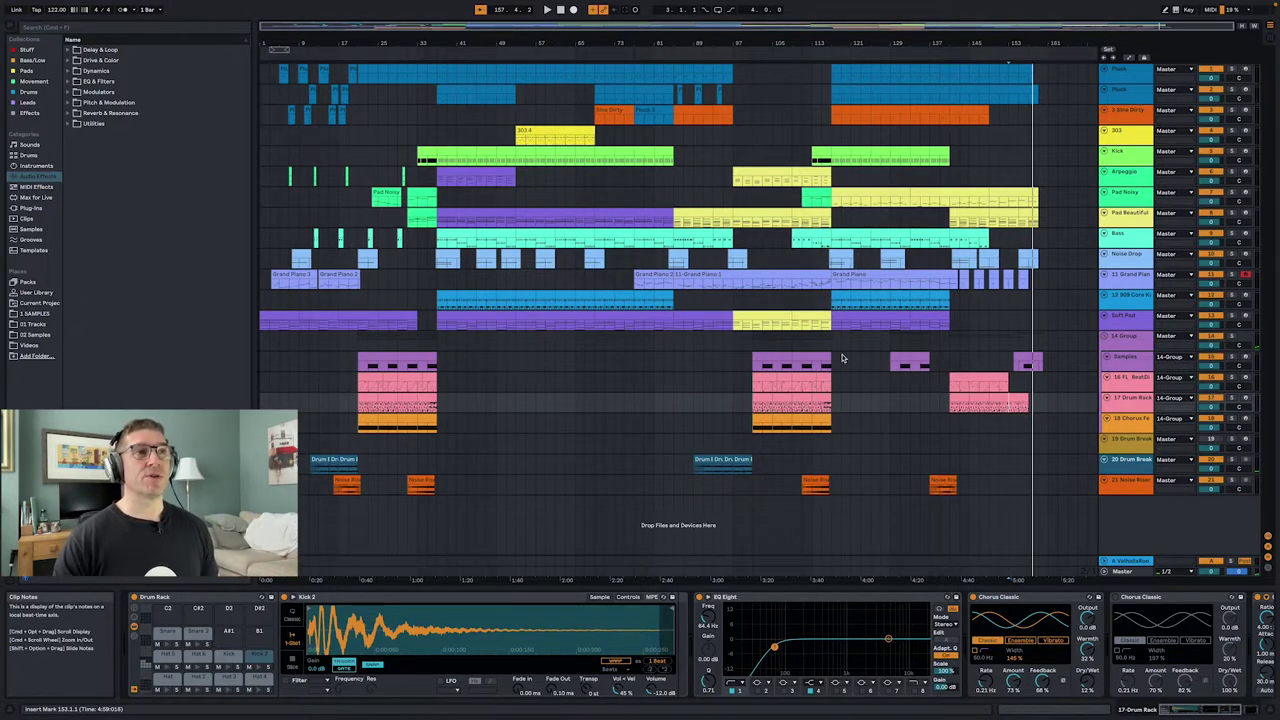
- Return the playback position to bar 1 and play the whole arrangement from the beginning
left_click(561, 10)
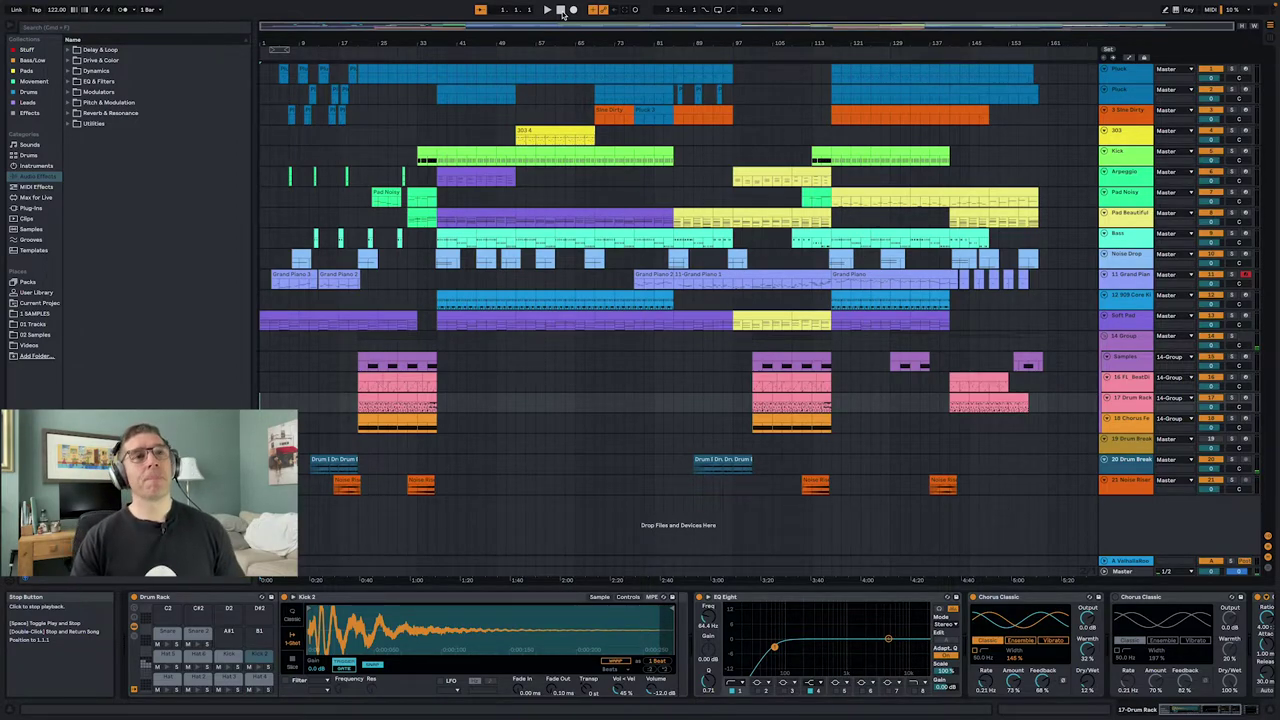
left_click(547, 10)
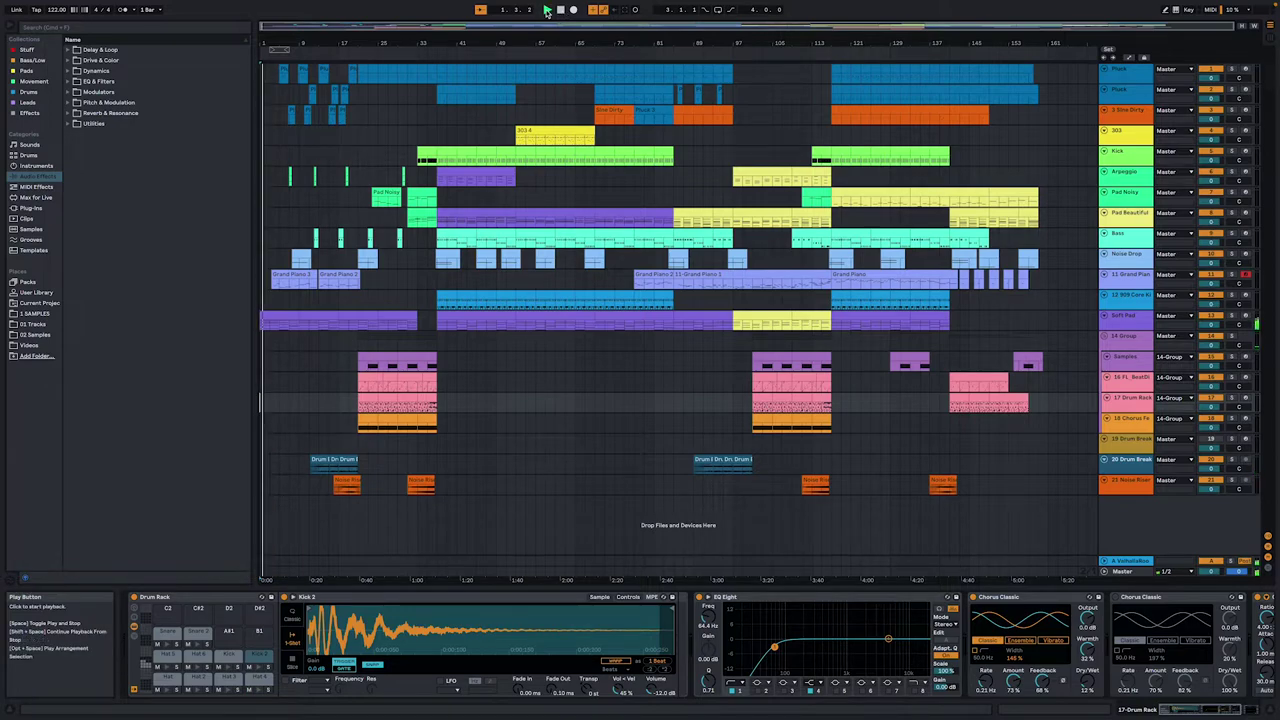